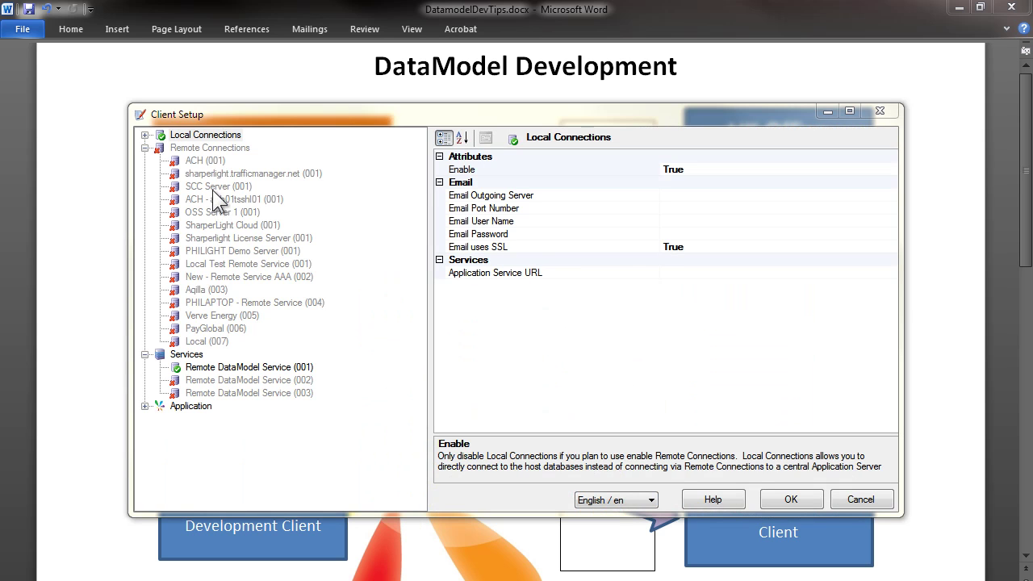
Expand Local Connections and review the System and Adventure Works product details
{"action": "left_click", "coordinate": [146, 134]}
{"action": "left_click", "coordinate": [194, 149]}
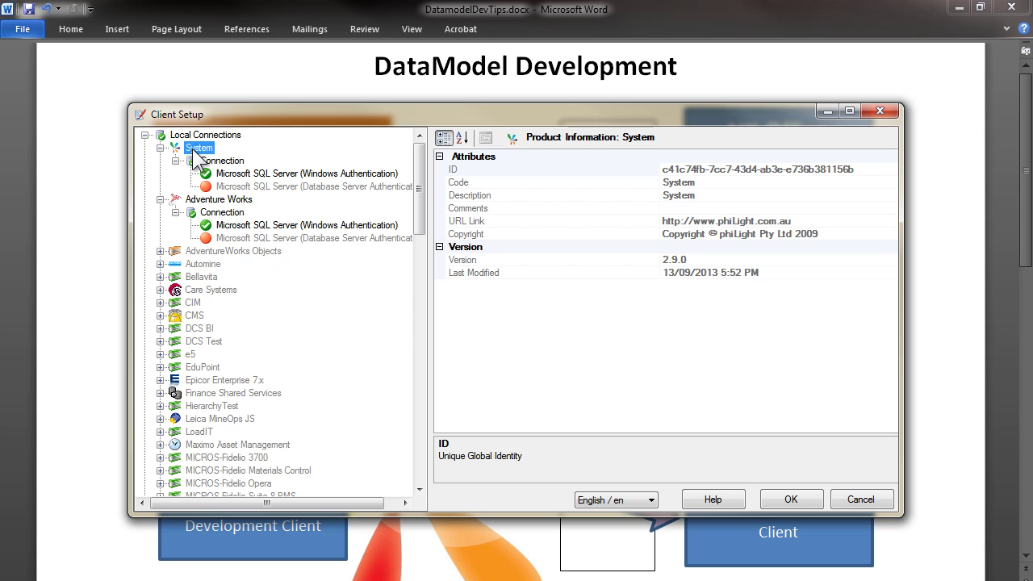
{"action": "left_click", "coordinate": [219, 201]}
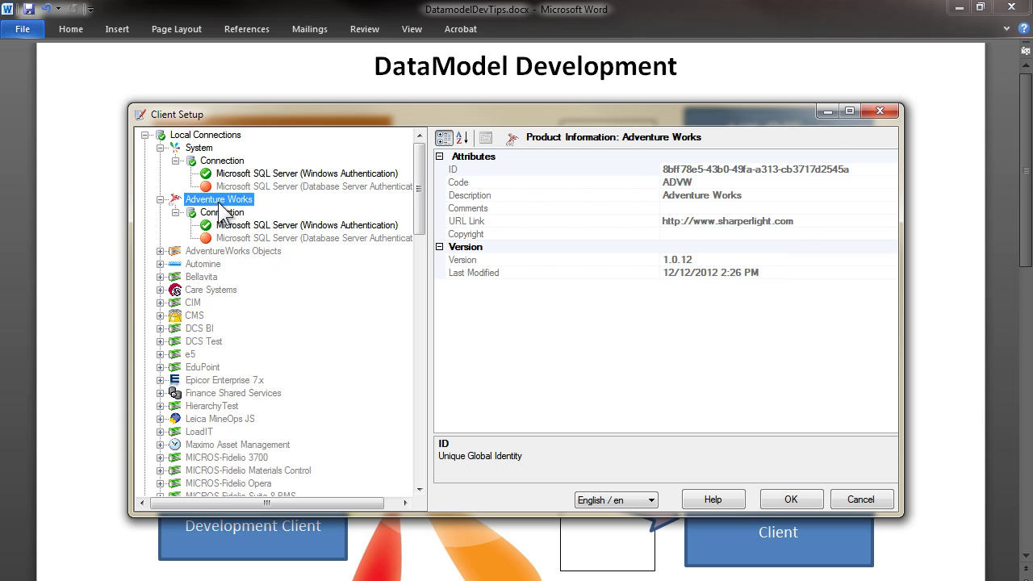
Collapse Local Connections and show the Enable/Add options for Remote Connections
{"action": "left_click", "coordinate": [144, 135]}
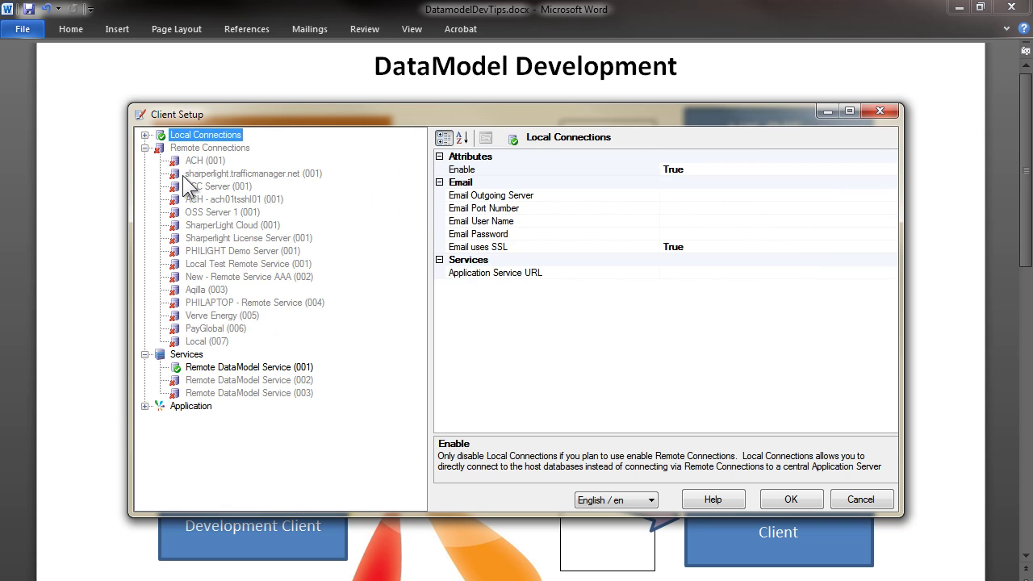
{"action": "left_click", "coordinate": [190, 149]}
{"action": "right_click", "coordinate": [191, 149]}
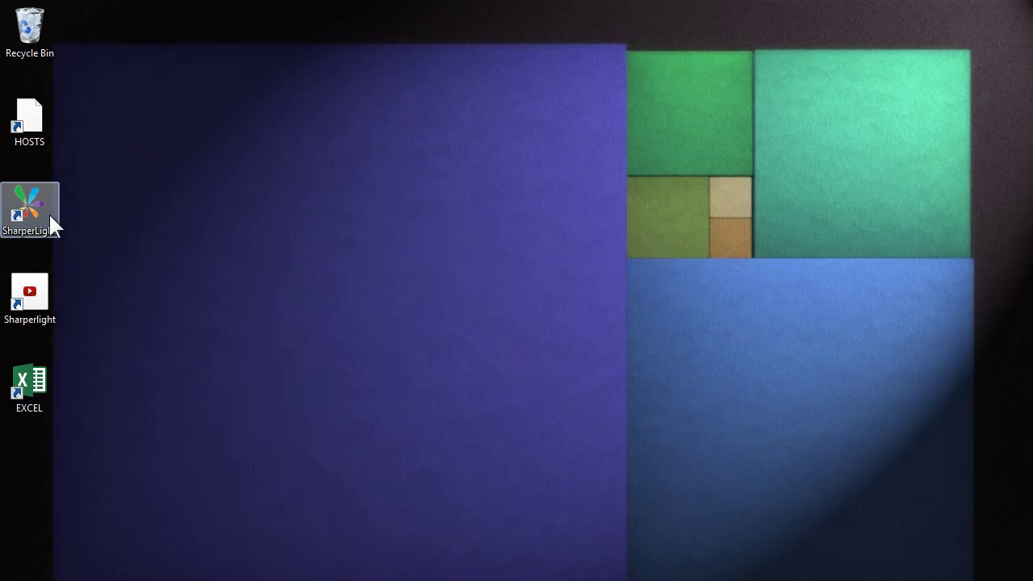
Launch SharperLight from its desktop icon
{"action": "double_click", "coordinate": [30, 208]}
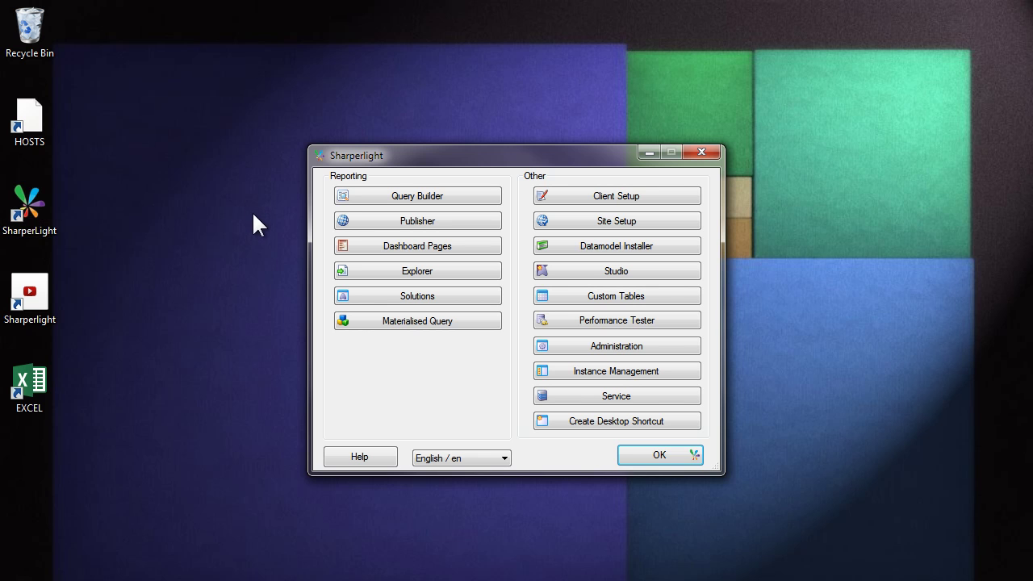
In Studio, start a new product and set its description to 'HR Demo'
{"action": "left_click", "coordinate": [576, 270]}
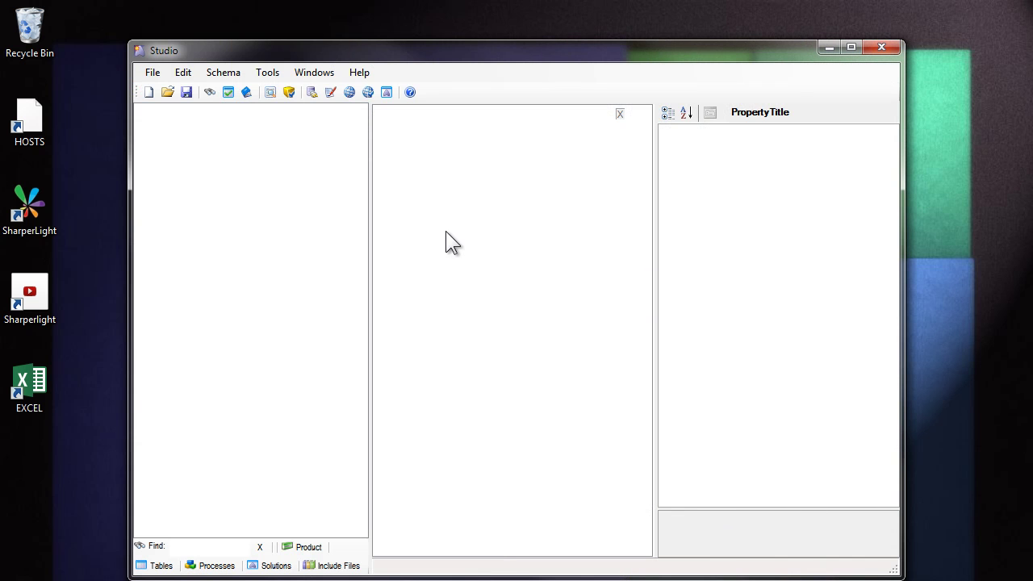
{"action": "left_click", "coordinate": [151, 72]}
{"action": "left_click", "coordinate": [177, 91]}
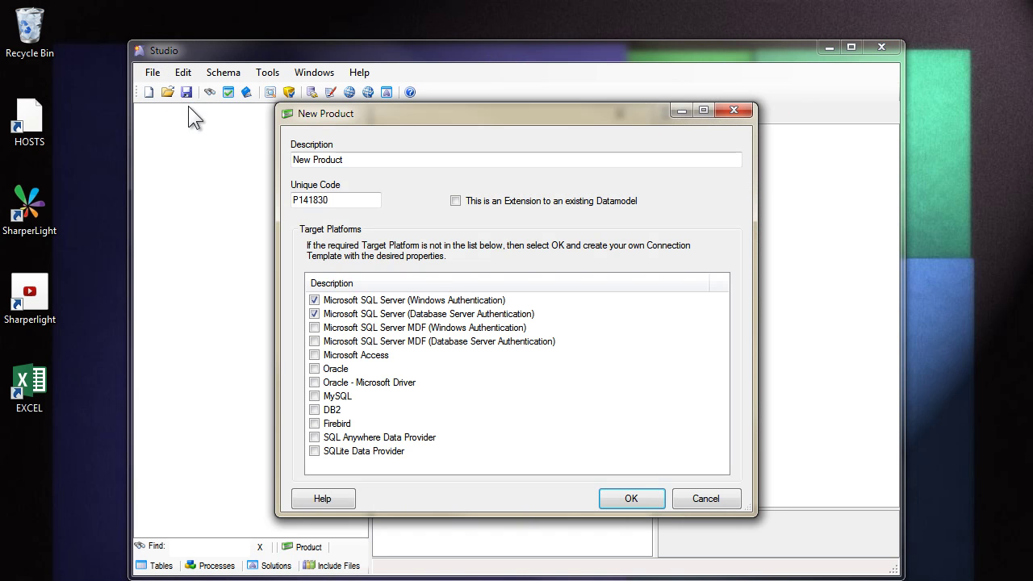
{"action": "left_click", "coordinate": [360, 159]}
{"action": "left_click_drag", "start_coordinate": [360, 159], "coordinate": [252, 162]}
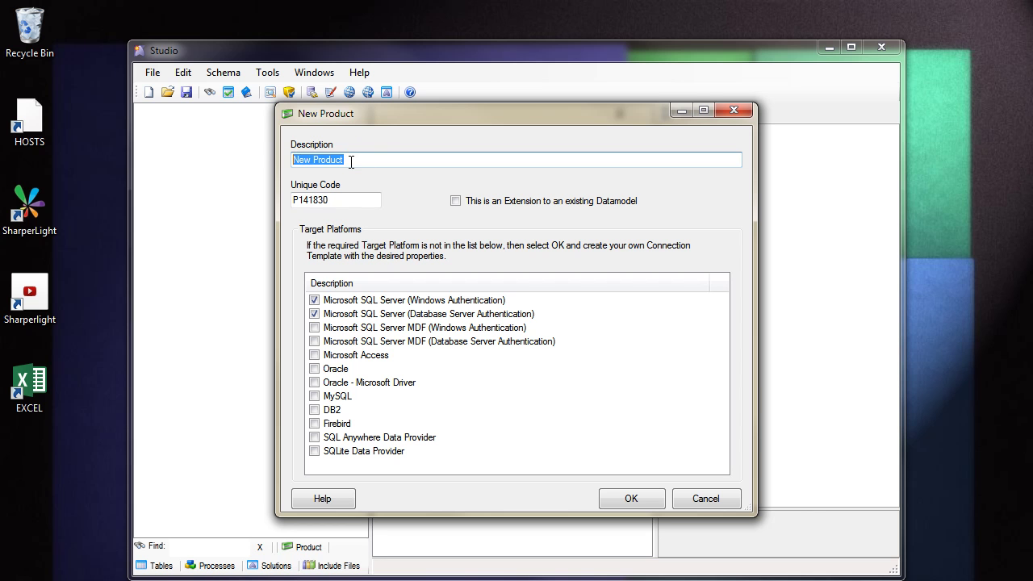
{"action": "type", "text": "HR Demo"}
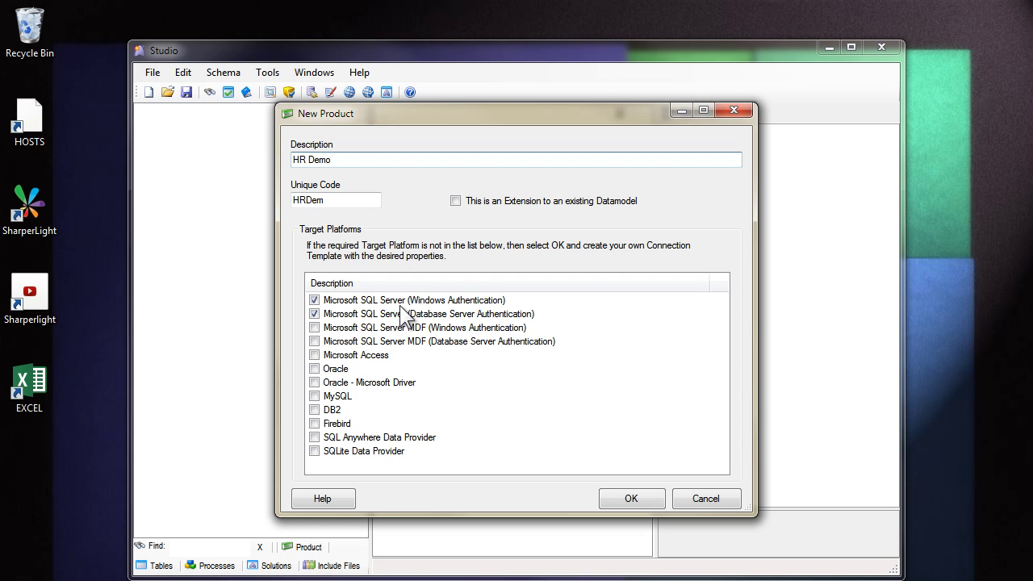
Untick the SQL Server target platforms and make Oracle the only target
{"action": "left_click", "coordinate": [442, 300]}
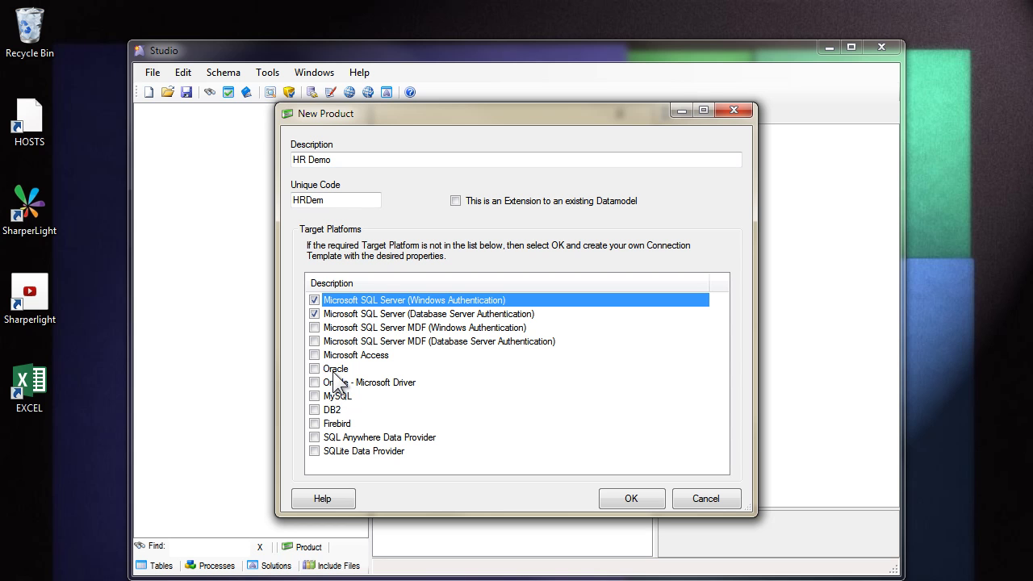
{"action": "left_click", "coordinate": [314, 299]}
{"action": "left_click", "coordinate": [314, 368]}
Check that the product's unique code is HRDem
{"action": "left_click", "coordinate": [336, 204]}
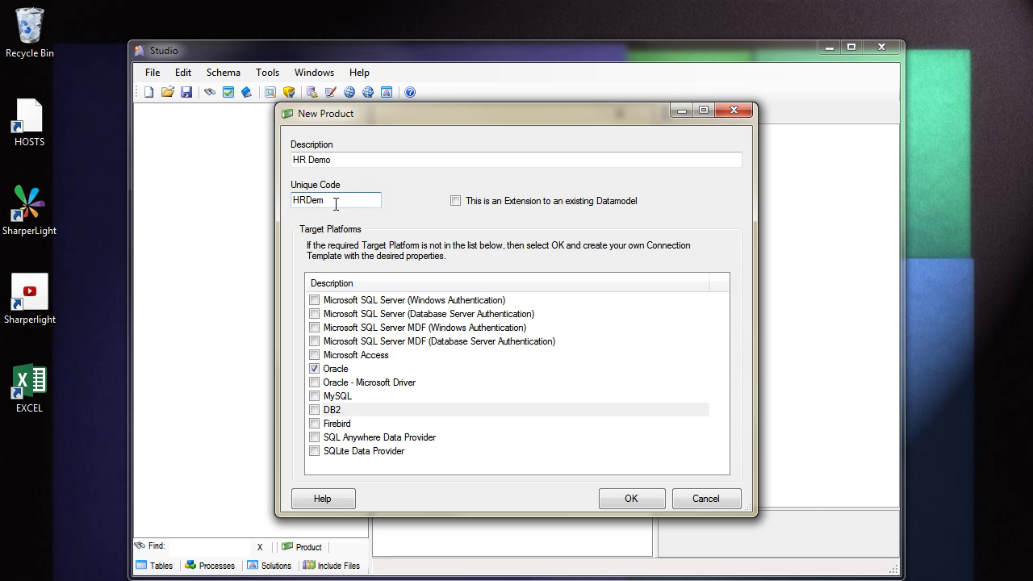
{"action": "left_click_drag", "start_coordinate": [338, 200], "coordinate": [290, 200]}
{"action": "left_click", "coordinate": [332, 199]}
Create the HR Demo product and test its Oracle connection to 10.0.0.9 successfully
{"action": "key", "text": "Return"}
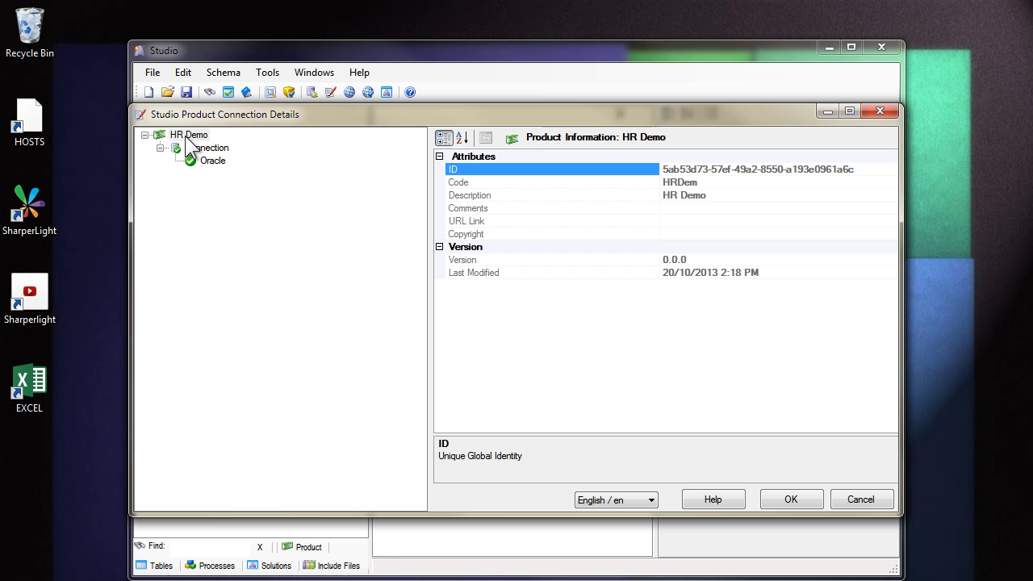
{"action": "left_click", "coordinate": [210, 162]}
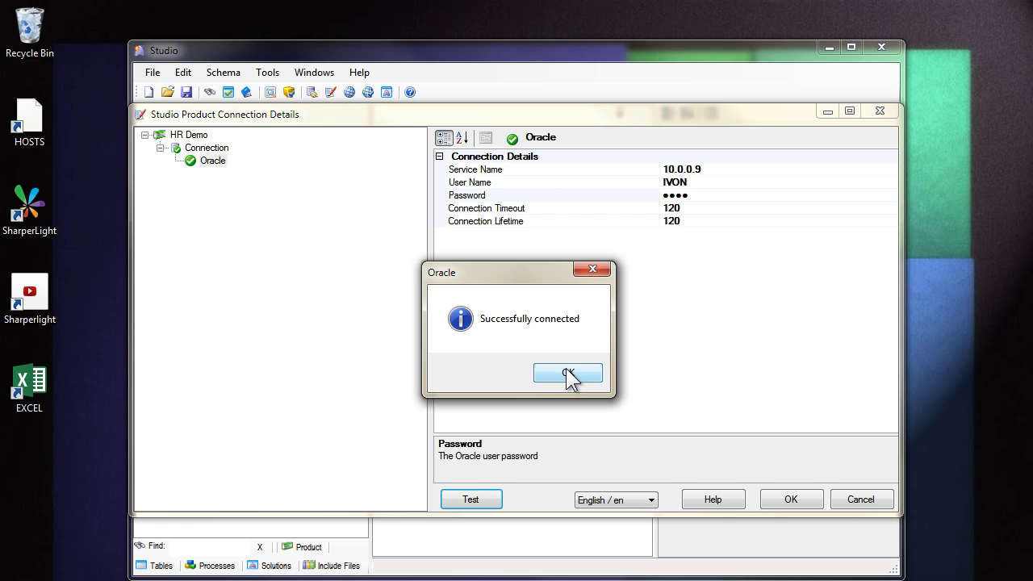
{"action": "left_click", "coordinate": [569, 374]}
Accept the connection details, agree to import schema, and load the available tables
{"action": "left_click", "coordinate": [791, 499]}
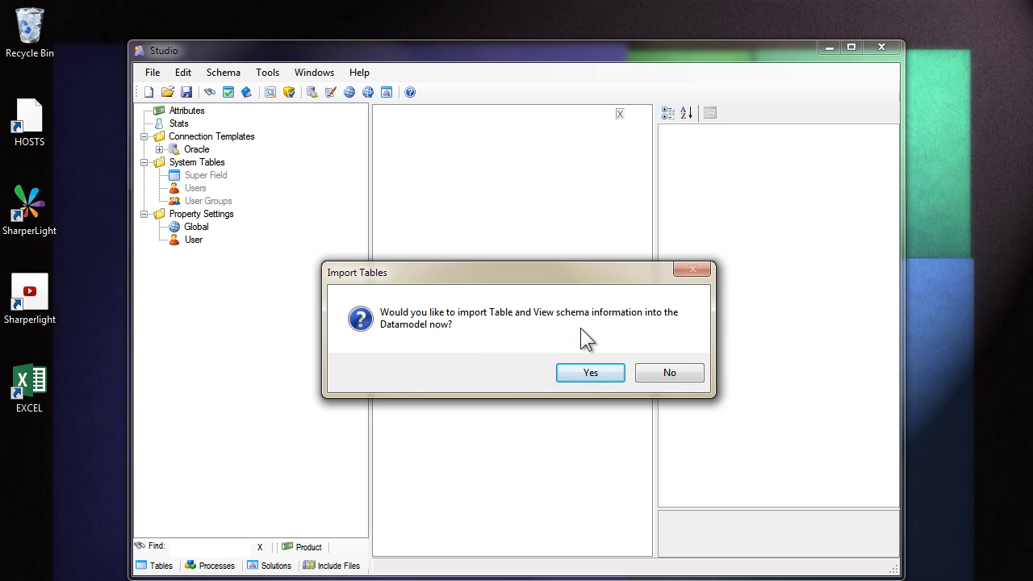
{"action": "left_click", "coordinate": [591, 375]}
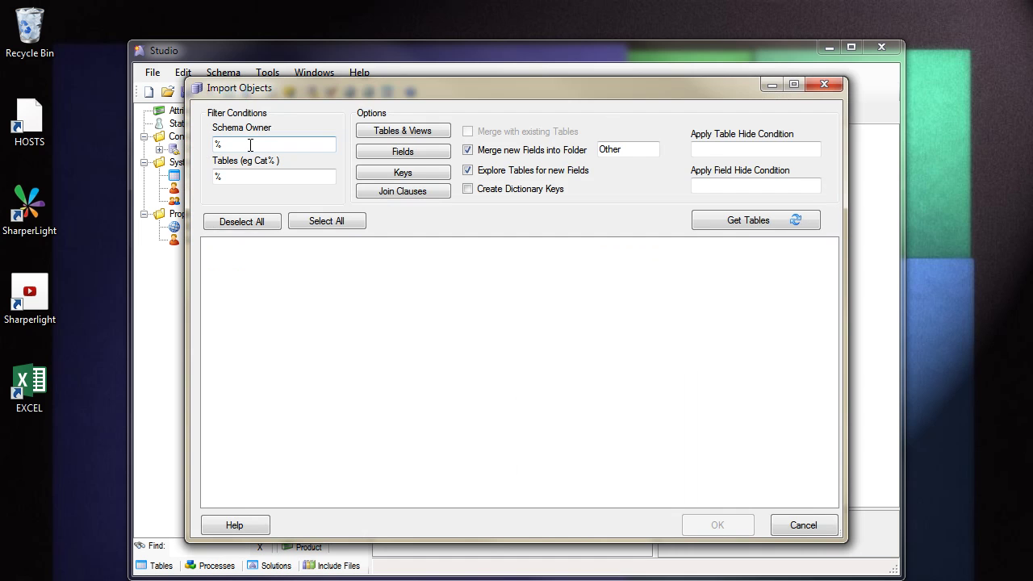
{"action": "left_click", "coordinate": [737, 219]}
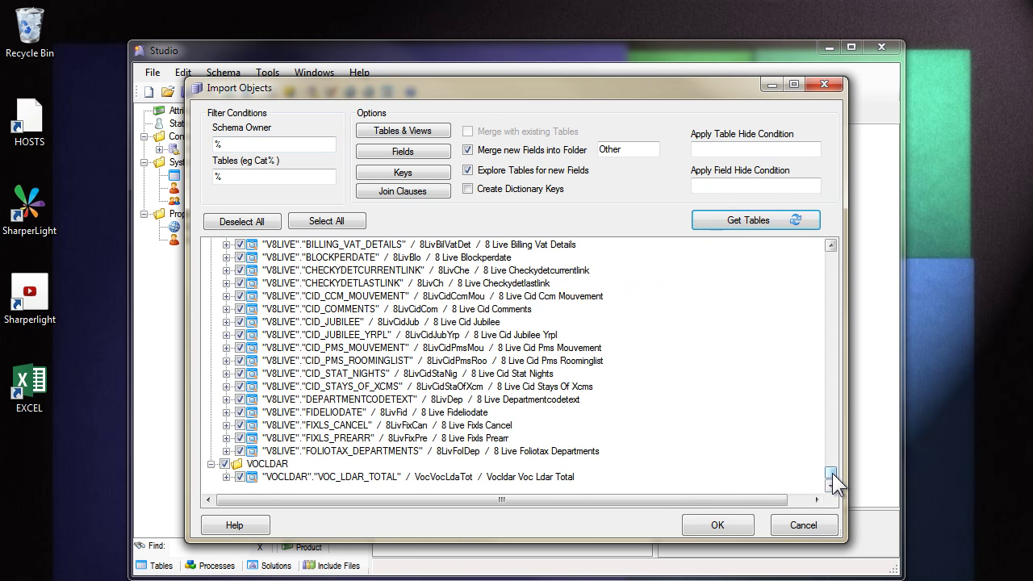
Filter Schema Owner to HR%, reload the eight HR tables, and expand DEPARTMENTS
{"action": "left_click_drag", "start_coordinate": [833, 473], "coordinate": [807, 234]}
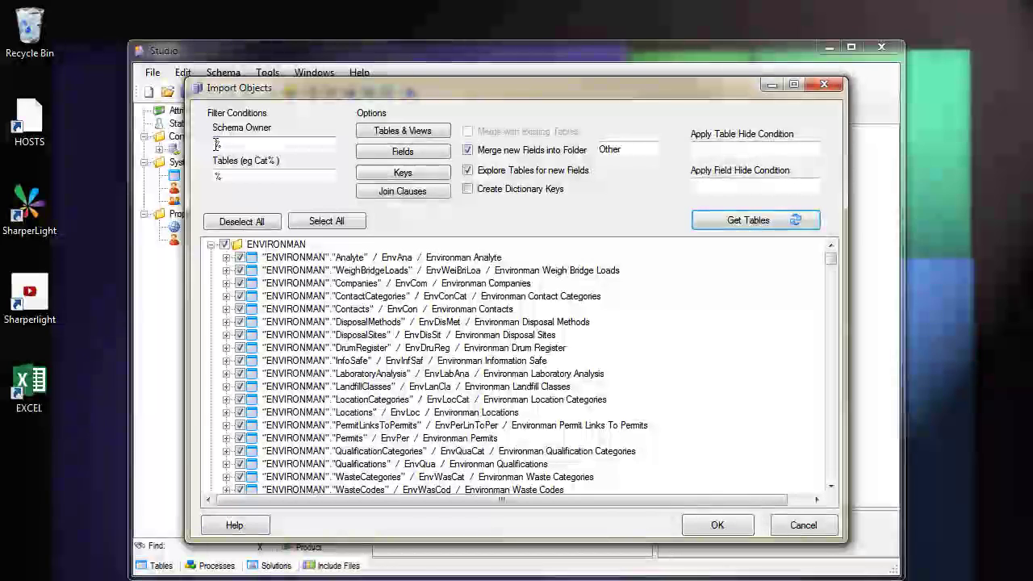
{"action": "type", "text": "HR"}
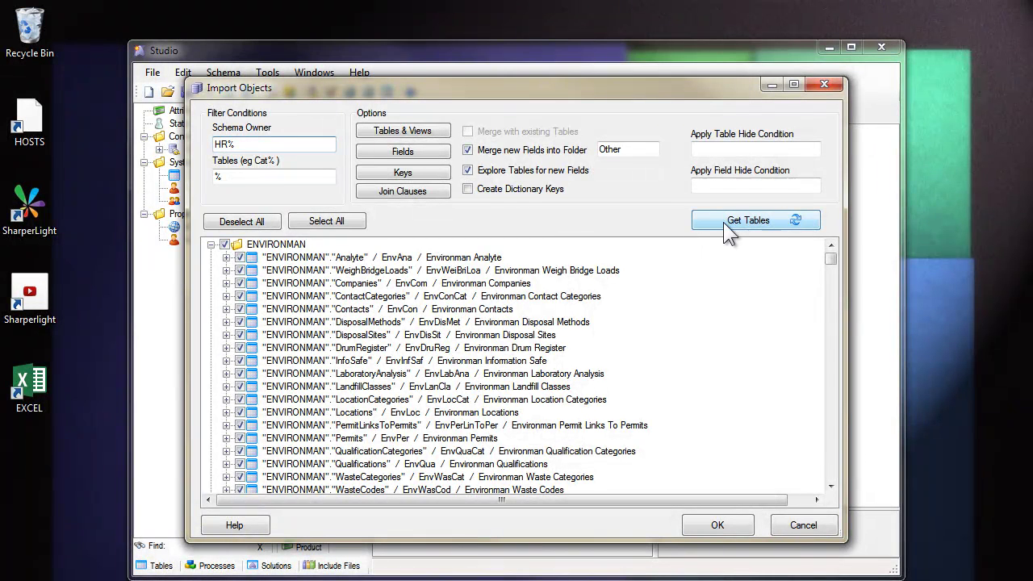
{"action": "left_click", "coordinate": [725, 221]}
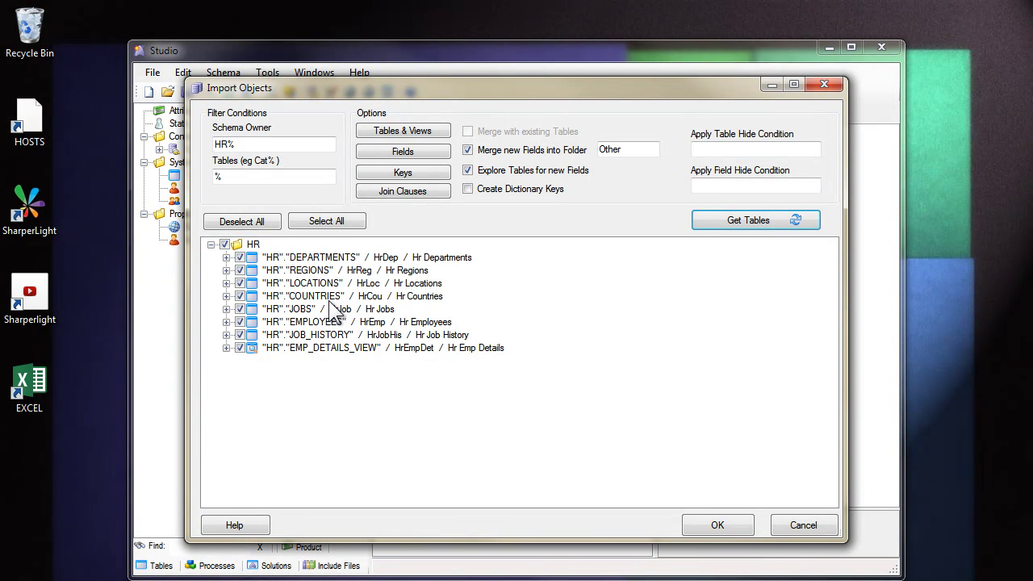
{"action": "left_click", "coordinate": [227, 257]}
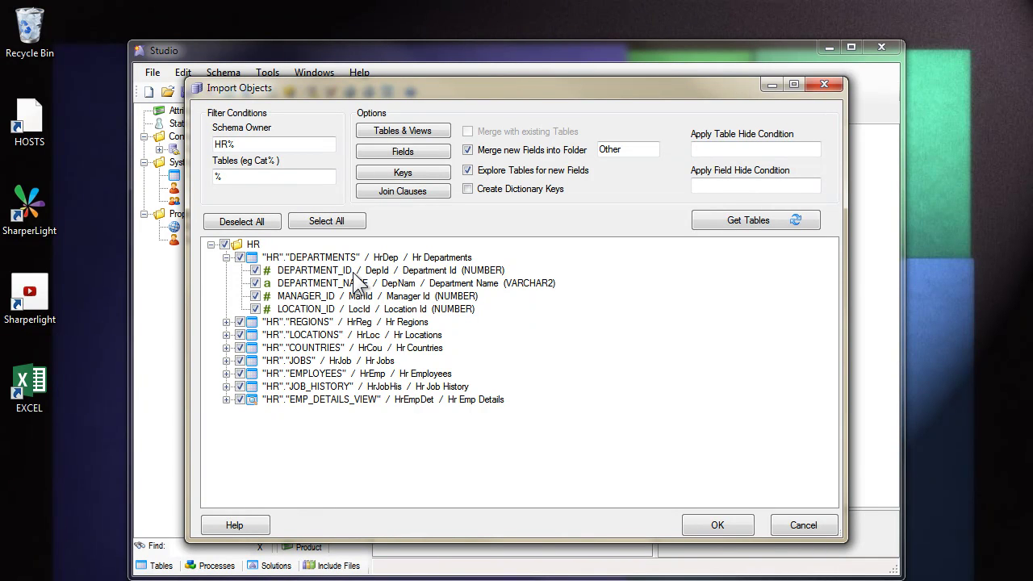
Review the Tables & Views schema SQL, including its Description expression, then close it
{"action": "left_click", "coordinate": [392, 132]}
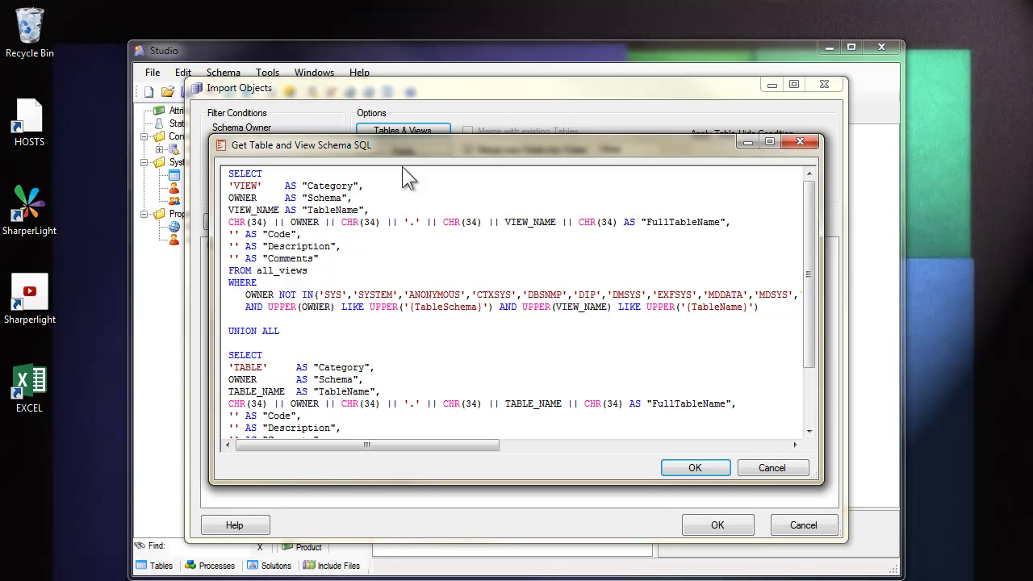
{"action": "left_click", "coordinate": [362, 258]}
{"action": "left_click", "coordinate": [256, 195]}
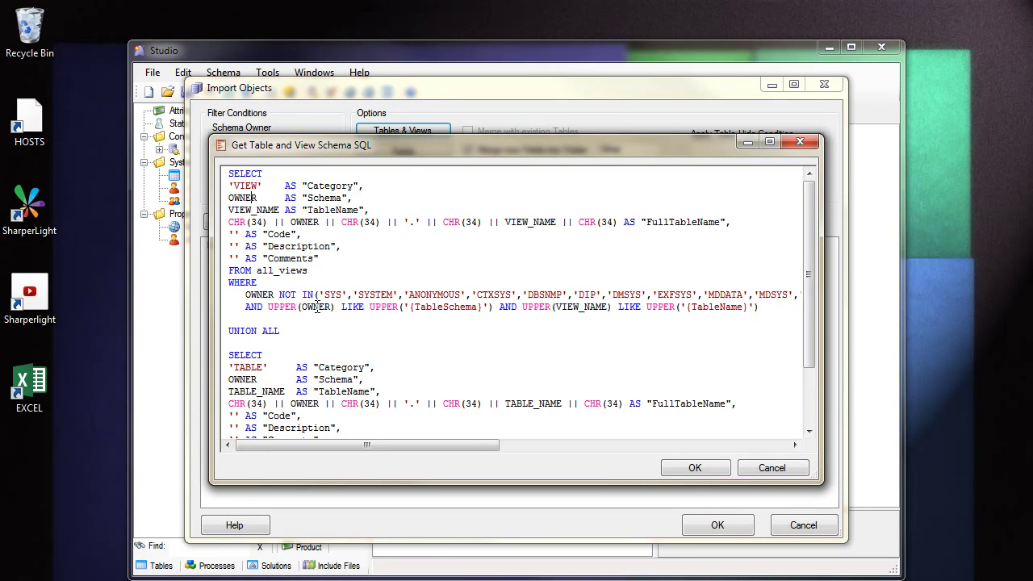
{"action": "left_click", "coordinate": [330, 368]}
{"action": "left_click_drag", "start_coordinate": [230, 246], "coordinate": [329, 246]}
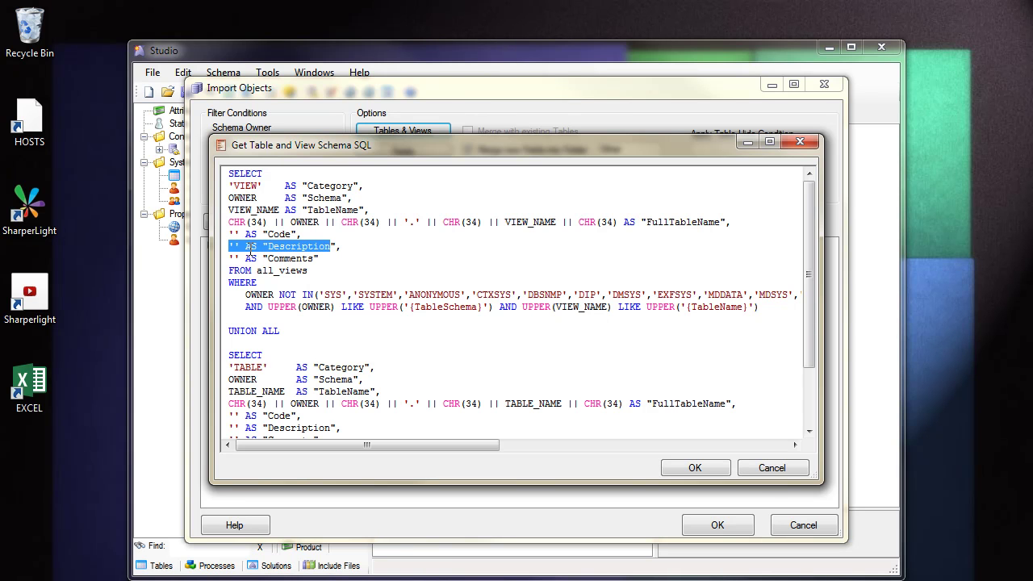
{"action": "key", "text": "Escape"}
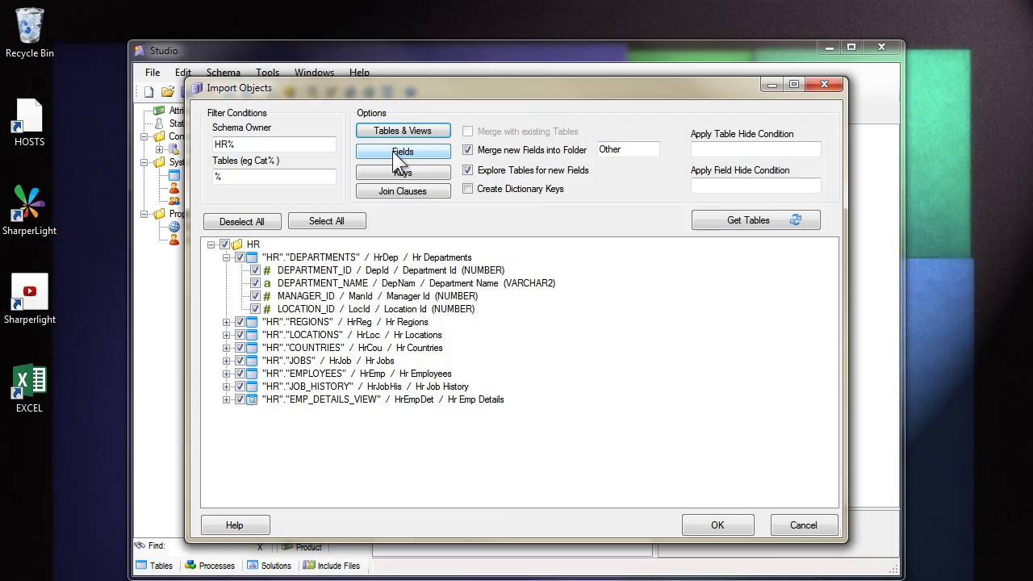
Review the Fields schema SQL's COLUMN_NAME and Description expressions and close without changes
{"action": "left_click", "coordinate": [392, 151]}
{"action": "left_click", "coordinate": [275, 258]}
{"action": "left_click", "coordinate": [396, 357]}
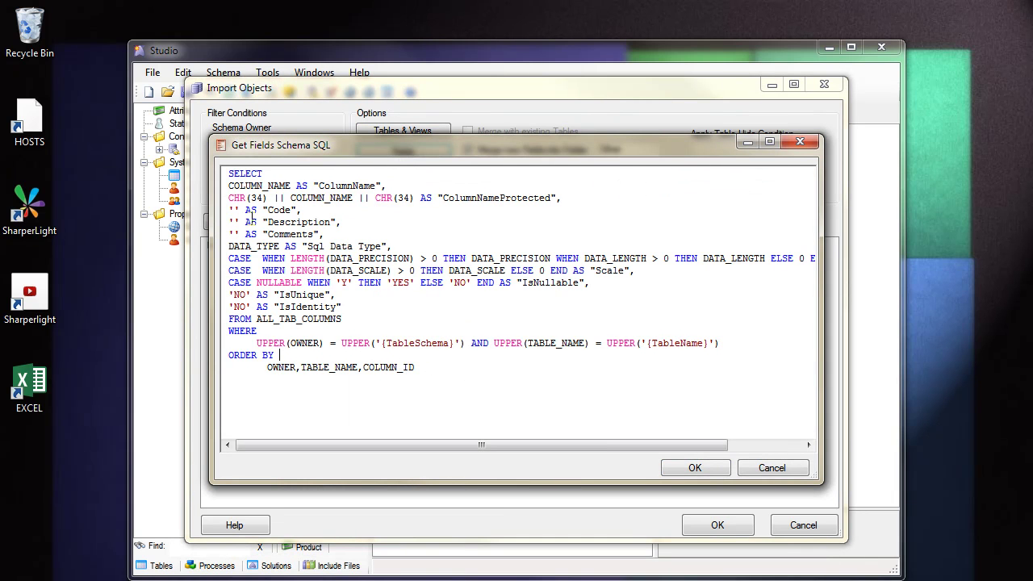
{"action": "left_click_drag", "start_coordinate": [242, 222], "coordinate": [228, 221]}
{"action": "left_click_drag", "start_coordinate": [292, 198], "coordinate": [358, 198]}
{"action": "left_click", "coordinate": [399, 227]}
{"action": "key", "text": "Escape"}
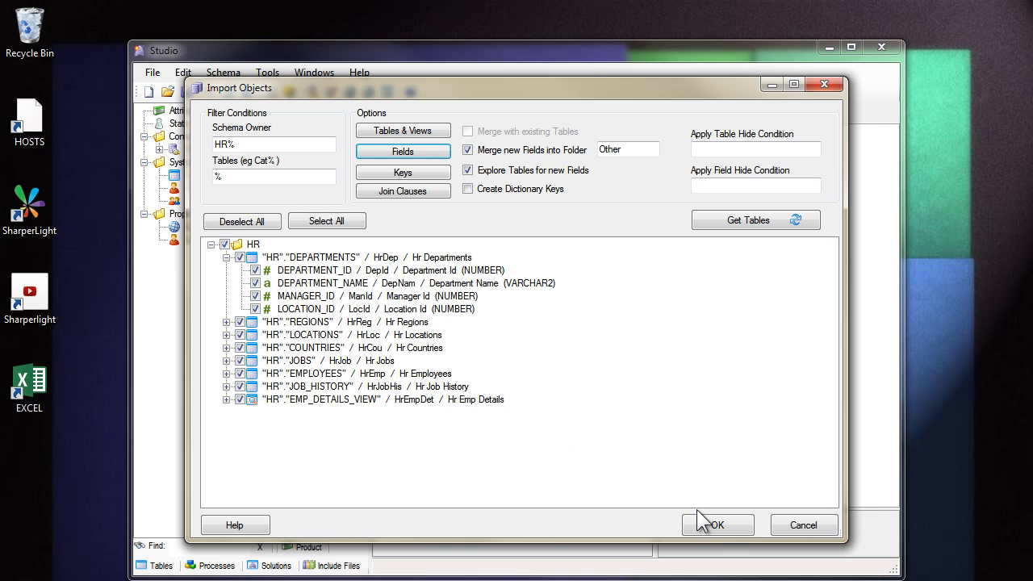
Import the eight HR tables and browse them in the Hr and All Tables folders
{"action": "left_click", "coordinate": [718, 525]}
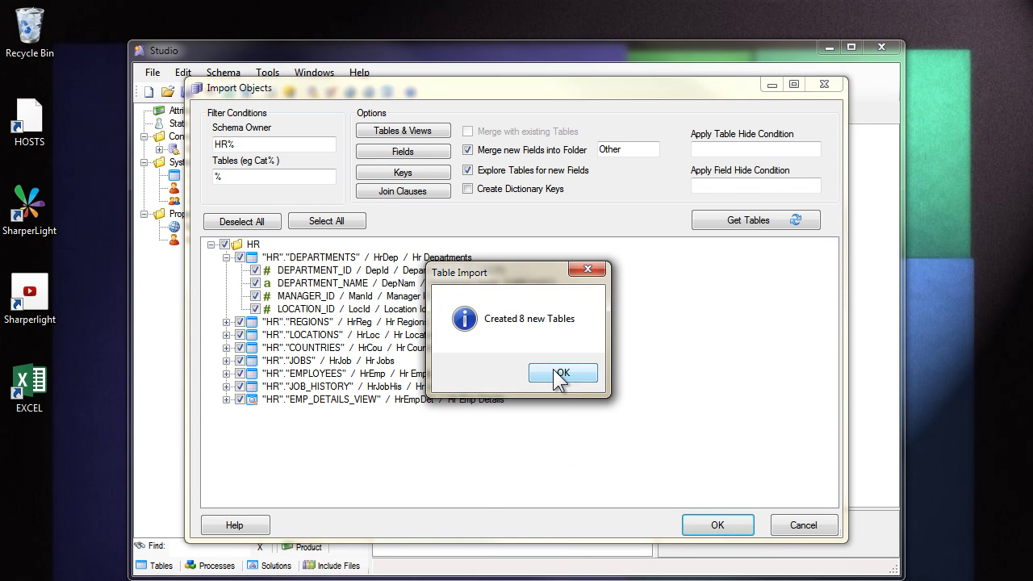
{"action": "left_click", "coordinate": [557, 375]}
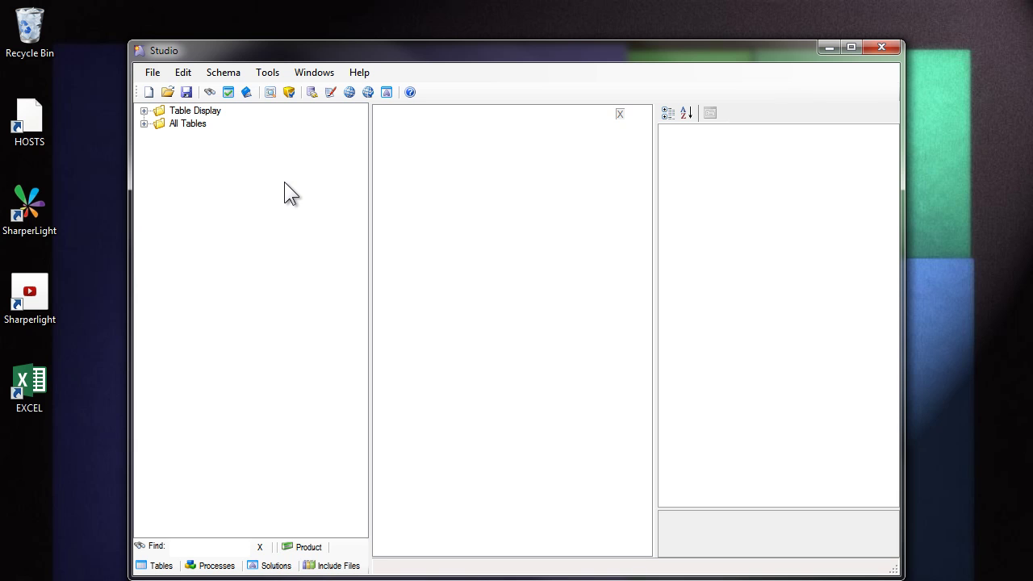
{"action": "left_click", "coordinate": [144, 110]}
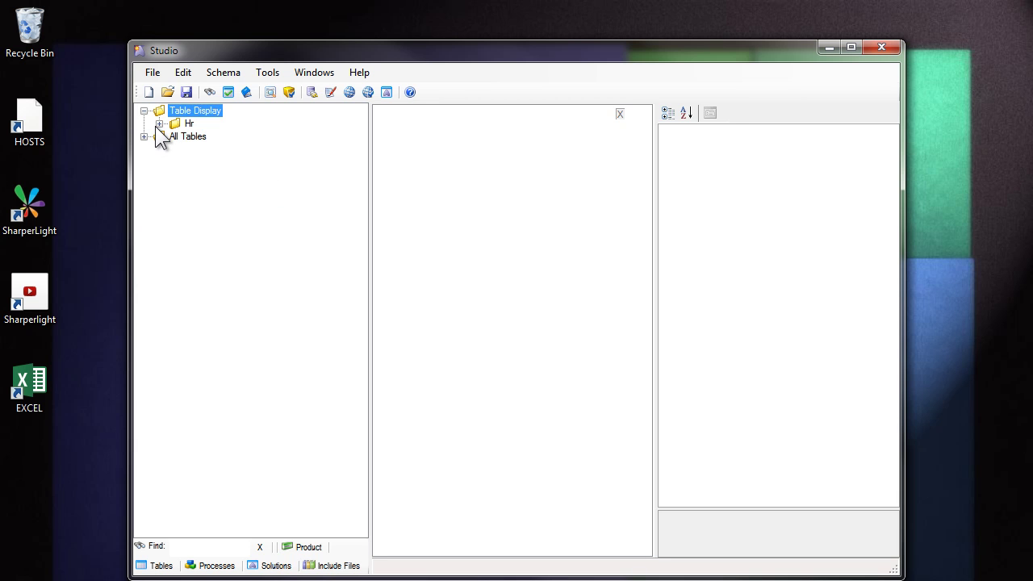
{"action": "left_click", "coordinate": [159, 123]}
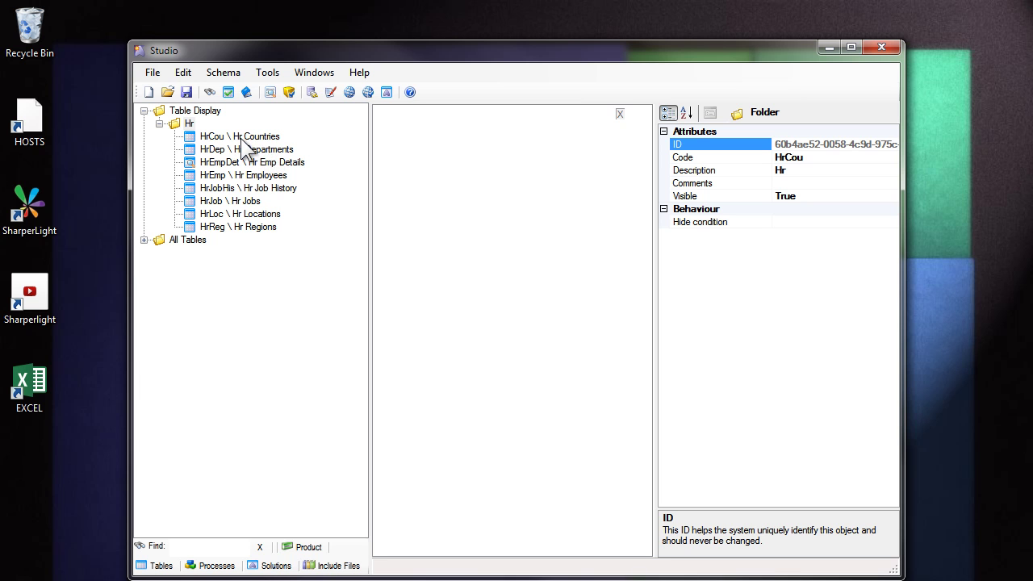
{"action": "left_click", "coordinate": [188, 123]}
{"action": "left_click", "coordinate": [222, 137]}
{"action": "left_click", "coordinate": [144, 240]}
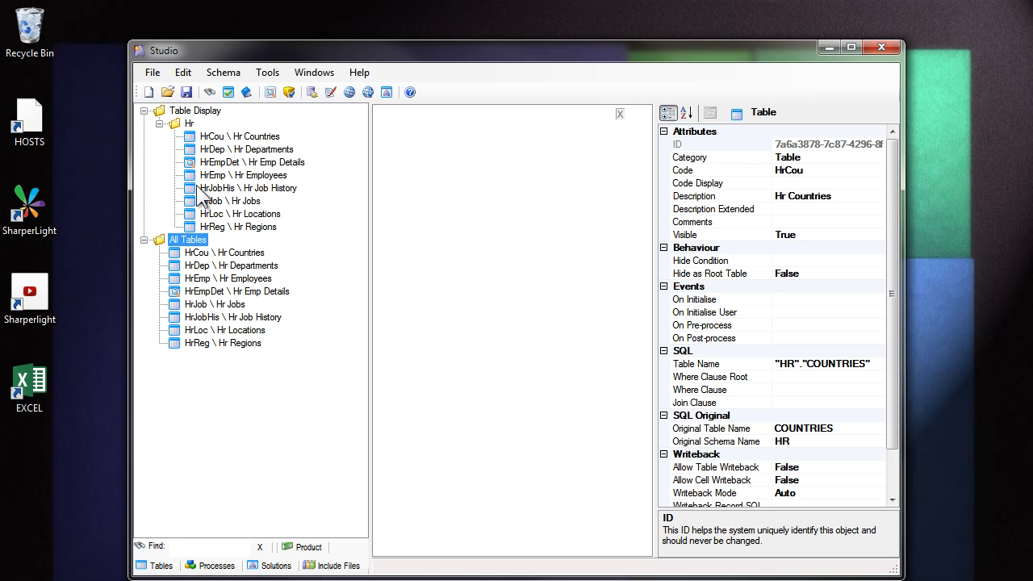
Open Hr Countries and inspect its Country Id, Country Name and Region Id fields
{"action": "double_click", "coordinate": [247, 136]}
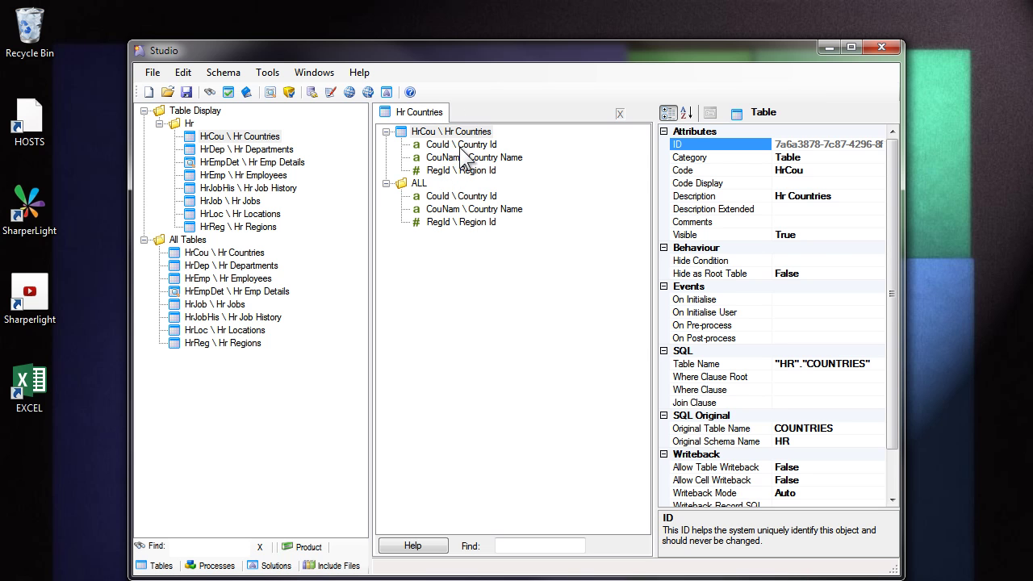
{"action": "left_click", "coordinate": [458, 147]}
{"action": "left_click", "coordinate": [464, 158]}
{"action": "left_click", "coordinate": [468, 171]}
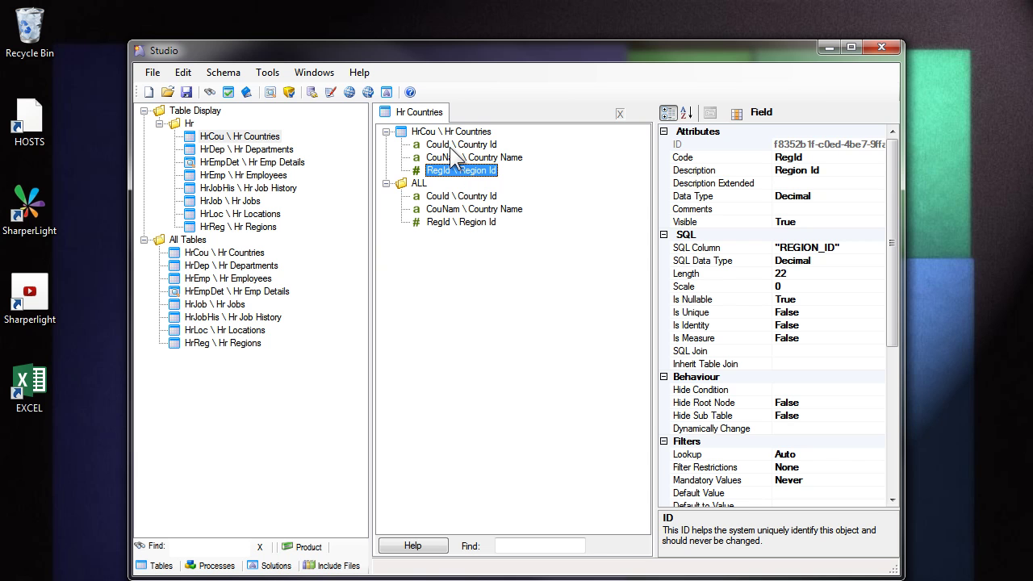
{"action": "left_click", "coordinate": [441, 147]}
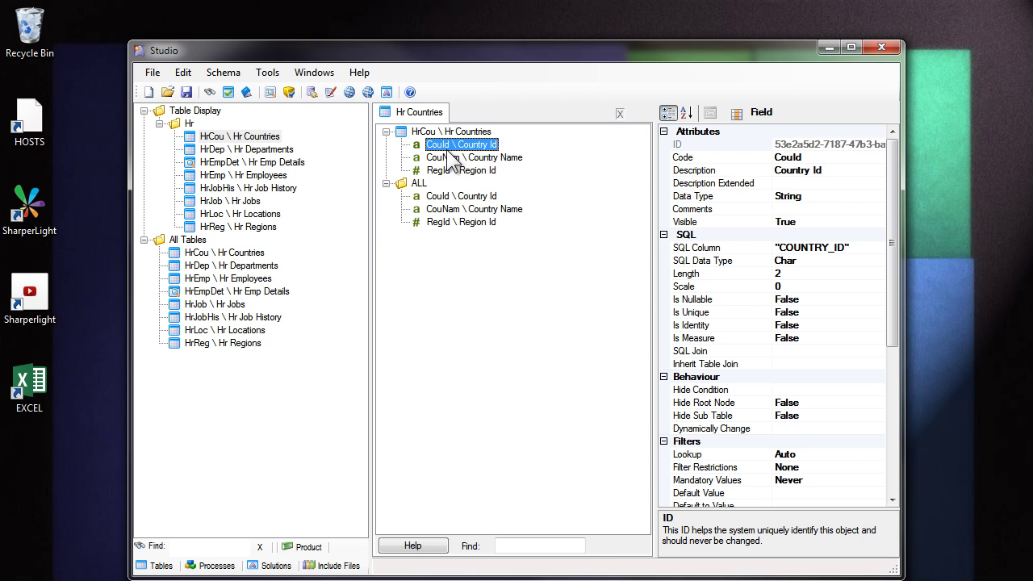
Tick Customize for Table Labels and Field Labels in Tools > Options, then refresh the tree
{"action": "left_click", "coordinate": [267, 71]}
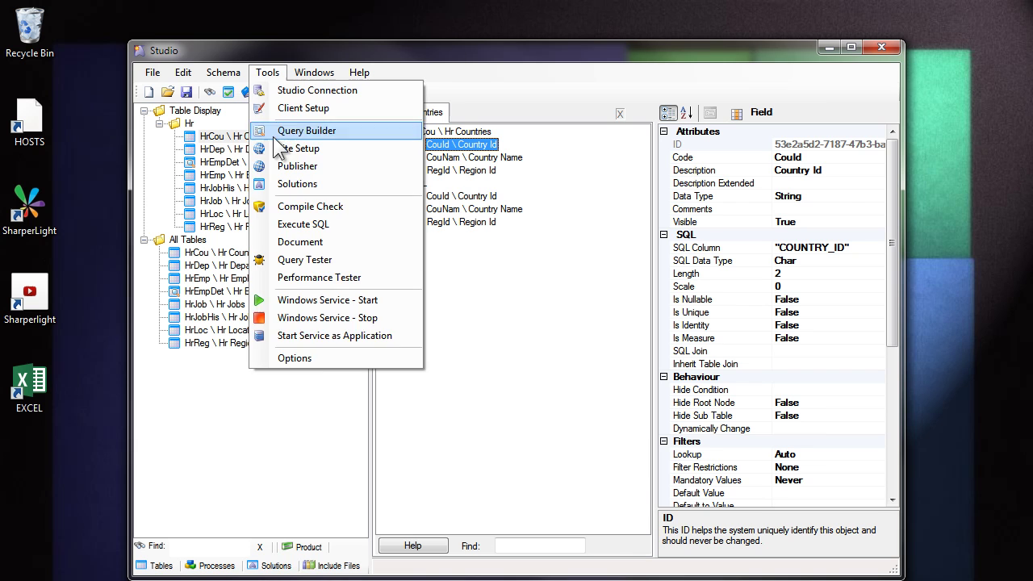
{"action": "left_click", "coordinate": [297, 358]}
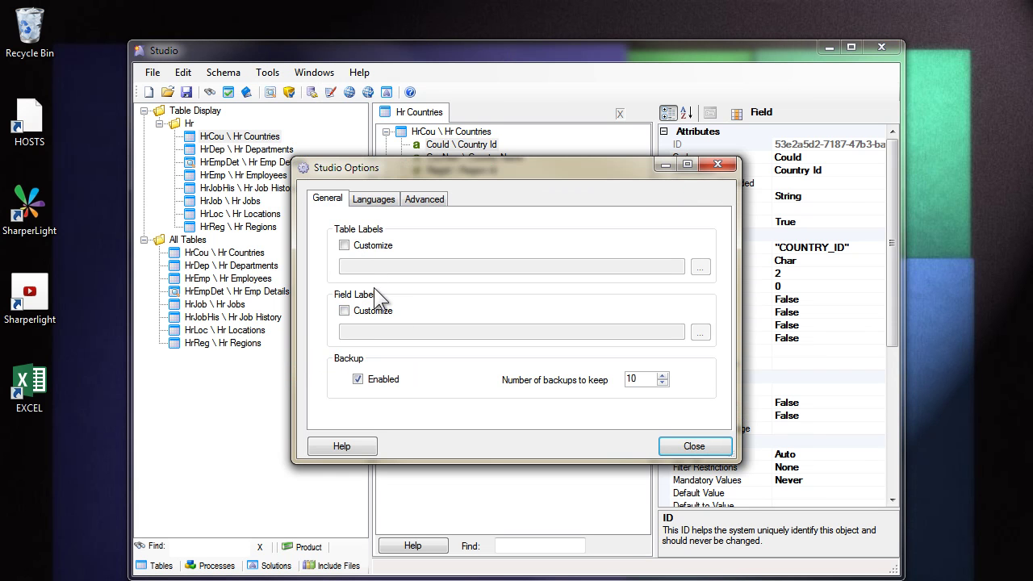
{"action": "left_click", "coordinate": [345, 247]}
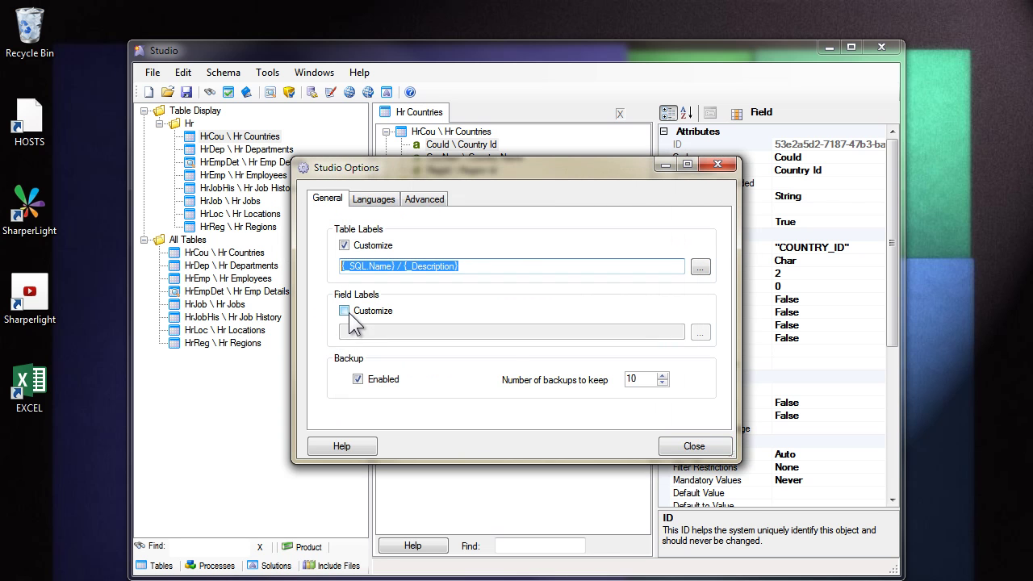
{"action": "left_click", "coordinate": [344, 311]}
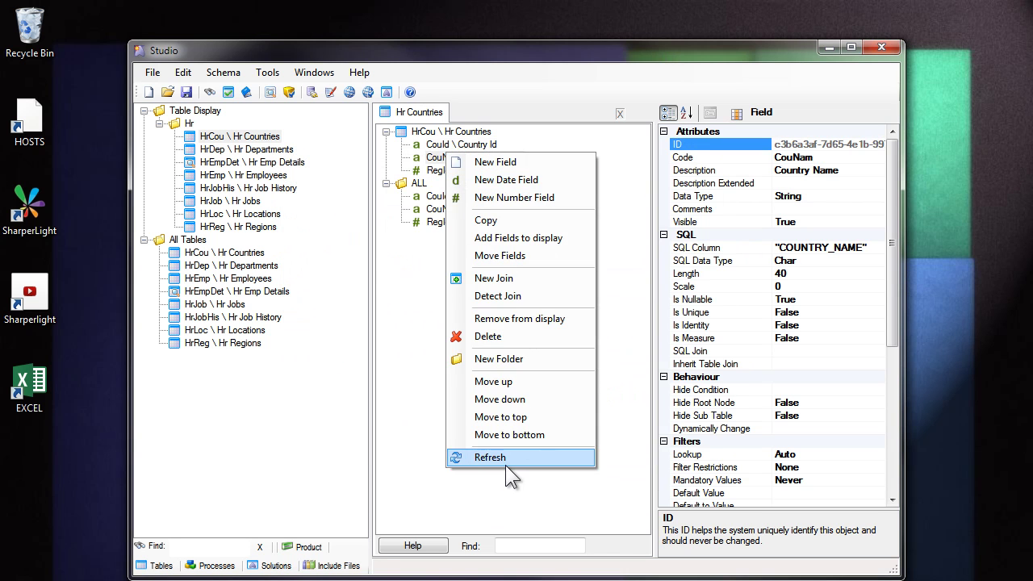
{"action": "left_click", "coordinate": [505, 458]}
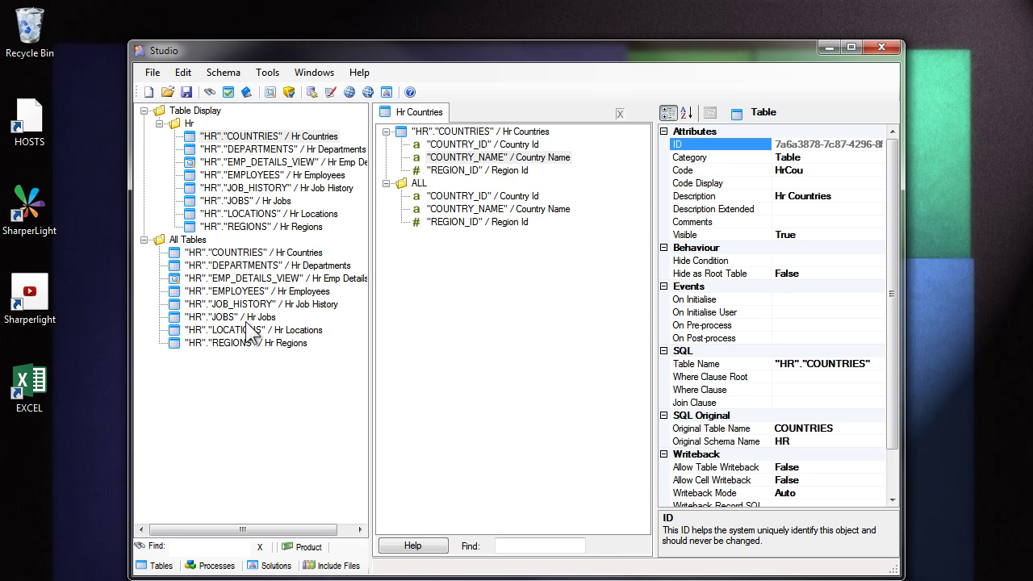
Delete the JOBS table and its references
{"action": "right_click", "coordinate": [246, 200]}
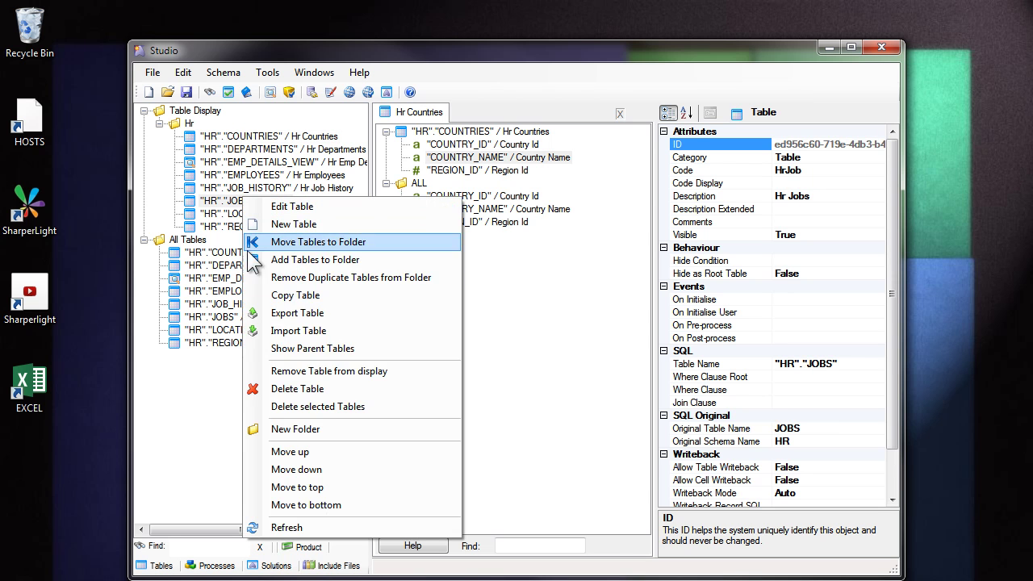
{"action": "left_click", "coordinate": [321, 389]}
{"action": "left_click", "coordinate": [456, 373]}
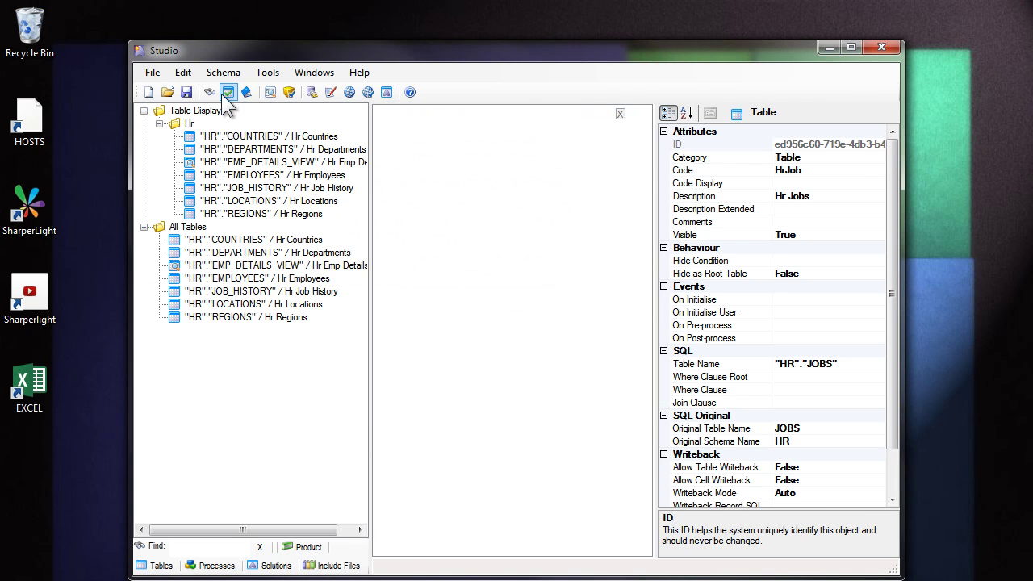
Re-import the JOBS table from the HR% schema
{"action": "left_click", "coordinate": [229, 92]}
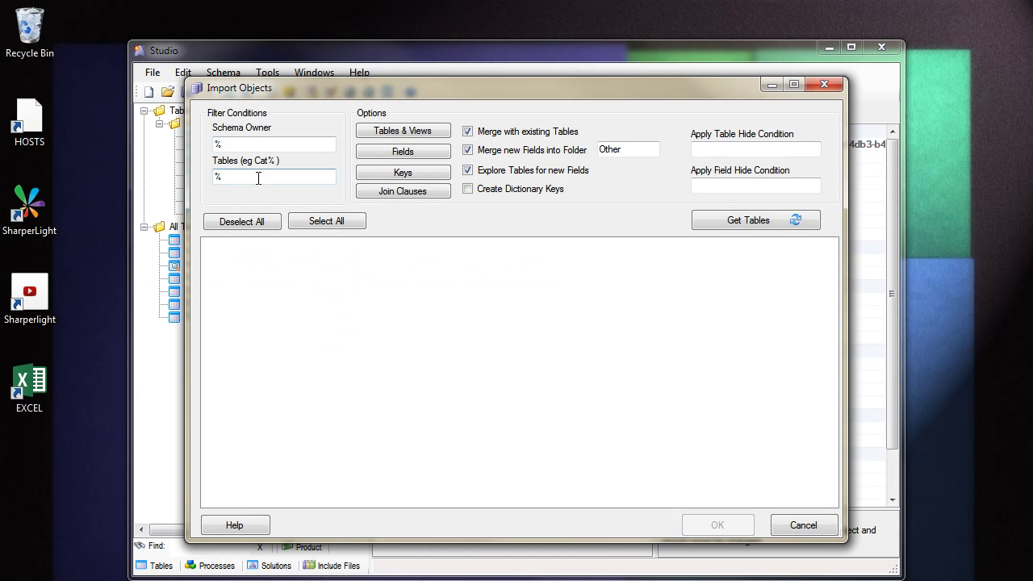
{"action": "left_click", "coordinate": [217, 143]}
{"action": "type", "text": "HR"}
{"action": "left_click", "coordinate": [748, 221]}
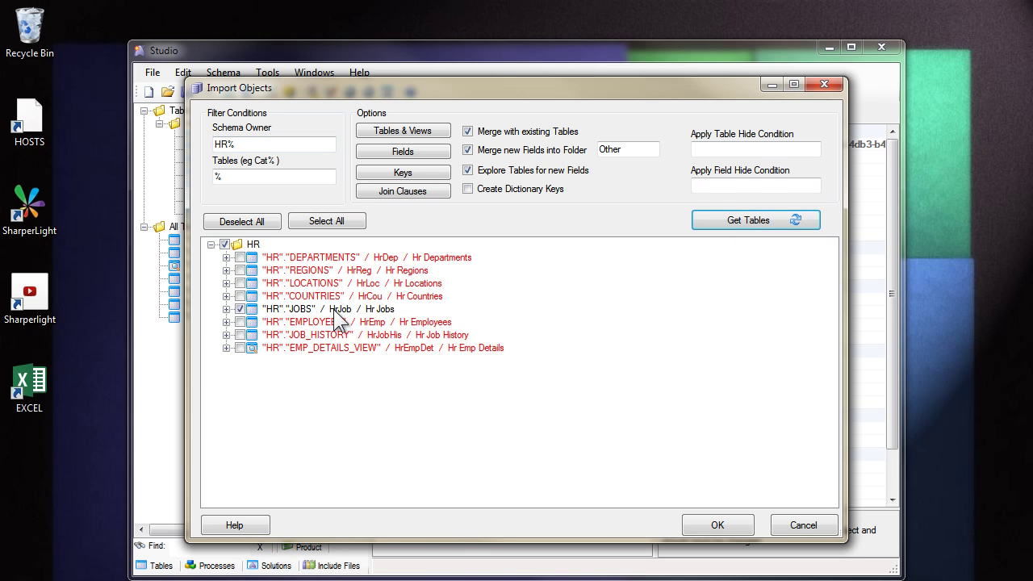
{"action": "left_click", "coordinate": [718, 525]}
{"action": "left_click", "coordinate": [564, 373]}
Move the re-imported Hr Jobs table into the Hr folder
{"action": "left_click", "coordinate": [242, 175]}
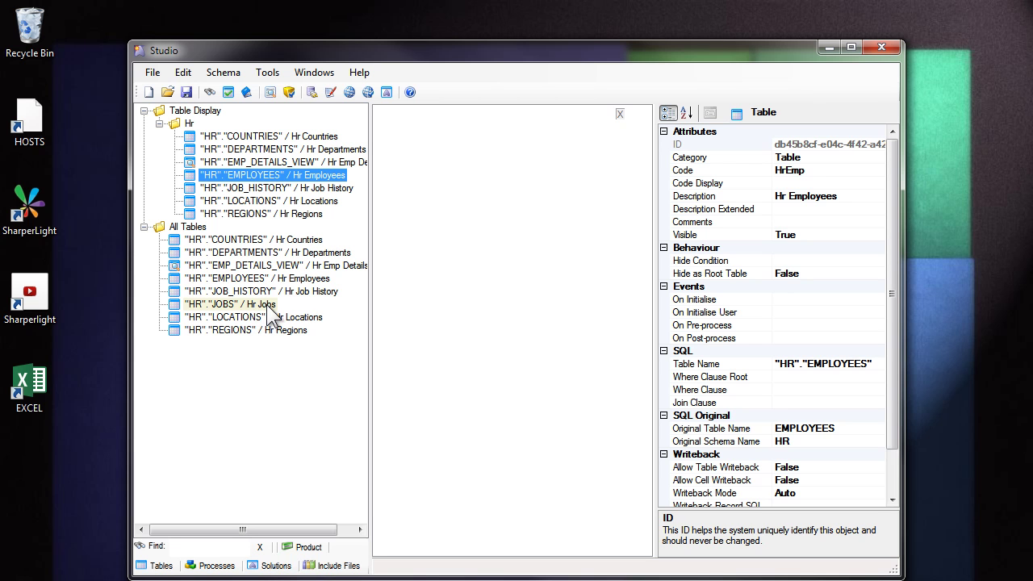
{"action": "left_click", "coordinate": [239, 267]}
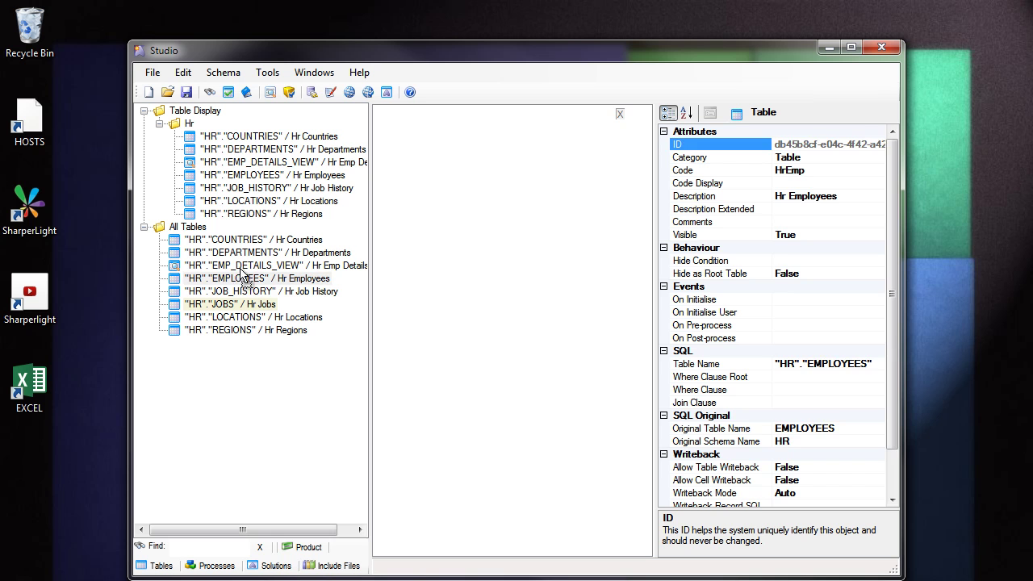
{"action": "left_click_drag", "start_coordinate": [240, 266], "coordinate": [195, 127]}
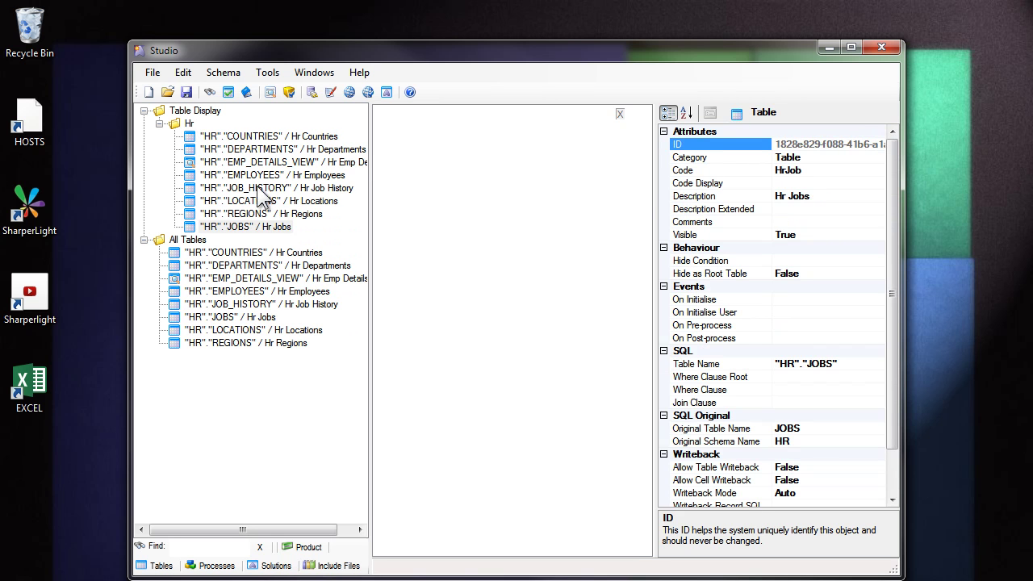
{"action": "left_click", "coordinate": [254, 203]}
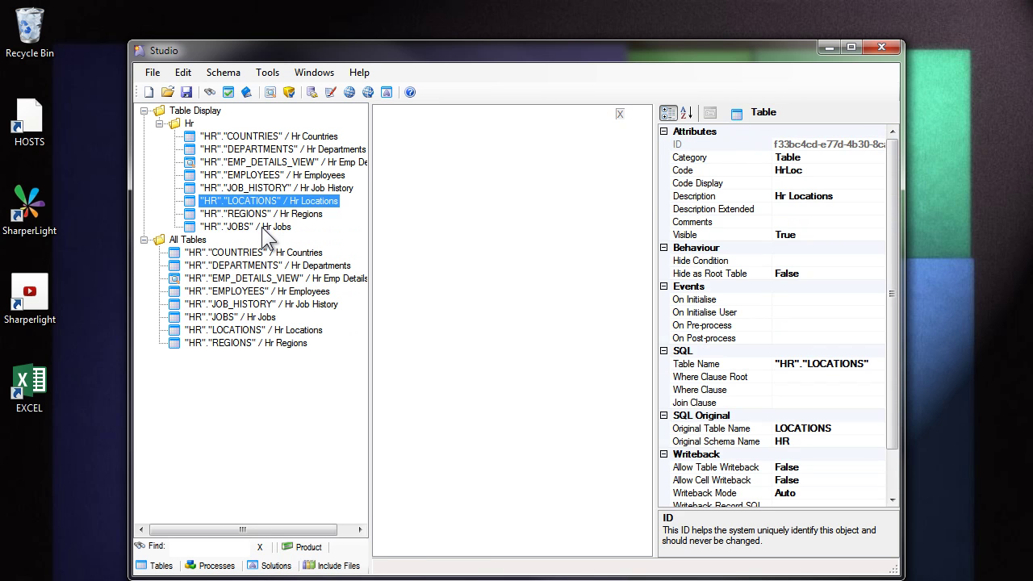
Open Hr Jobs and delete its MIN_SALARY field
{"action": "double_click", "coordinate": [262, 227]}
{"action": "left_click", "coordinate": [480, 158]}
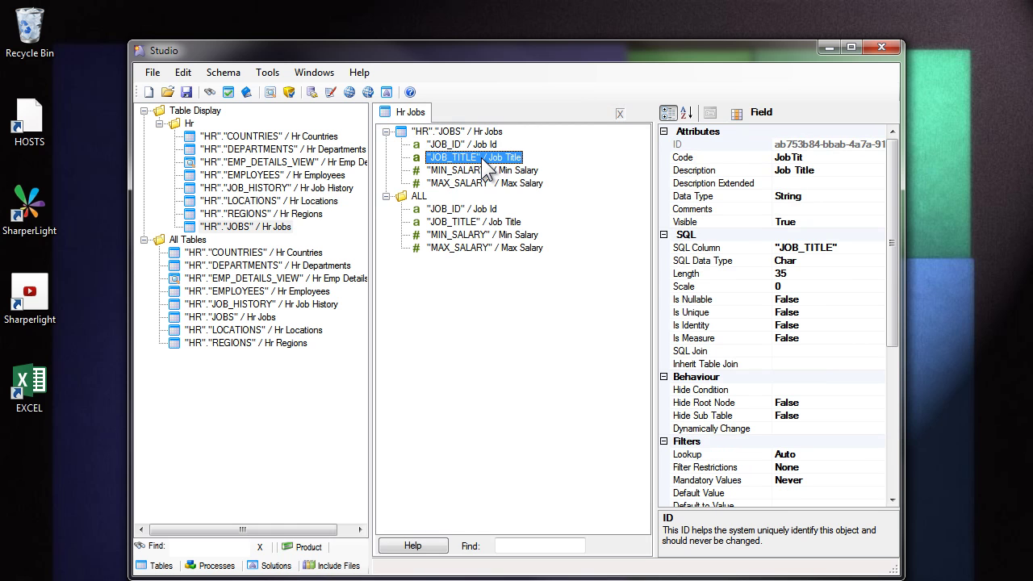
{"action": "left_click", "coordinate": [479, 169]}
{"action": "right_click", "coordinate": [479, 169]}
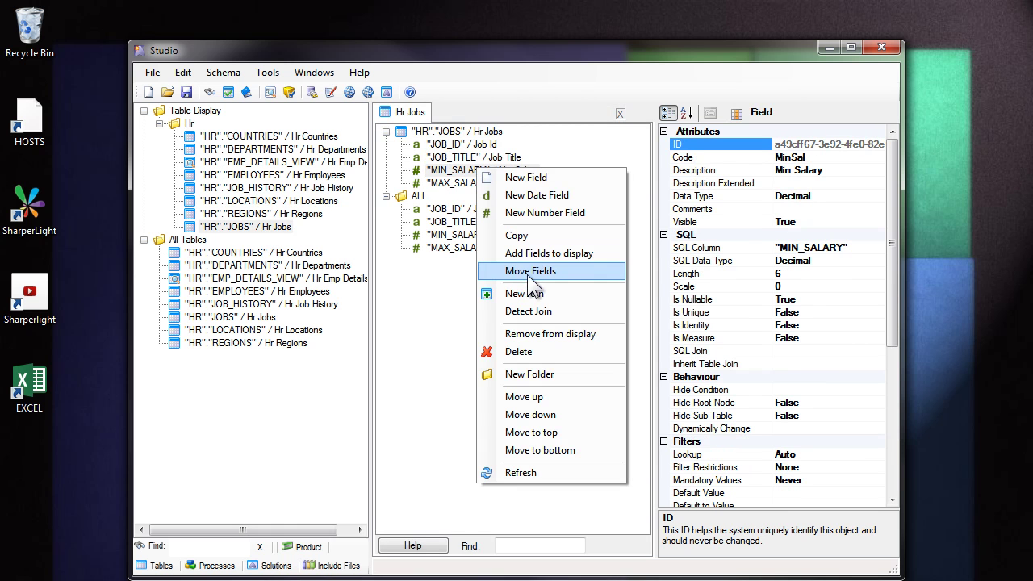
{"action": "left_click", "coordinate": [521, 352]}
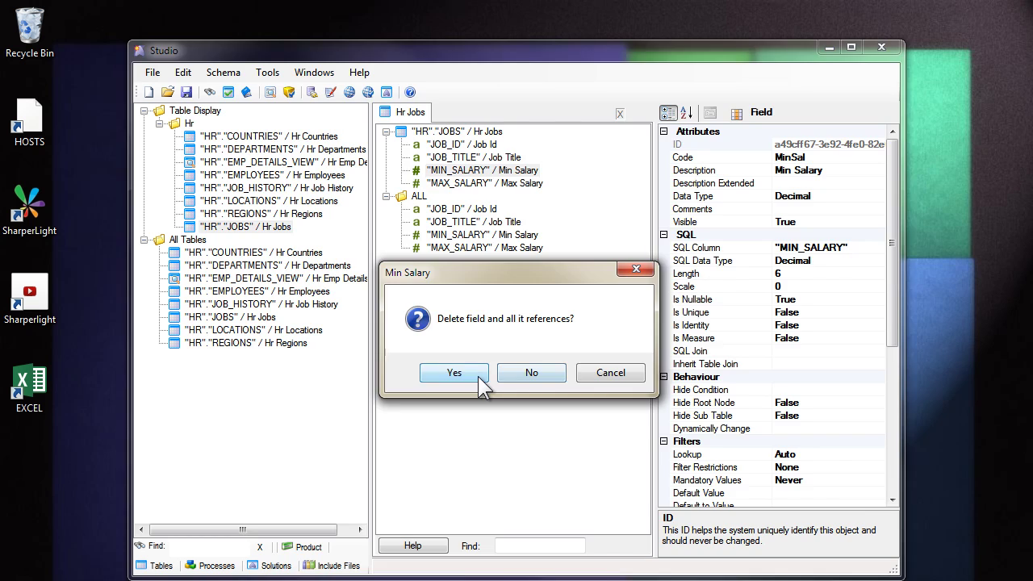
{"action": "left_click", "coordinate": [456, 373]}
Re-import MIN_SALARY from the HR% schema's JOBS table into an Other folder
{"action": "left_click", "coordinate": [229, 92]}
{"action": "left_click", "coordinate": [217, 143]}
{"action": "type", "text": "HR"}
{"action": "left_click", "coordinate": [743, 221]}
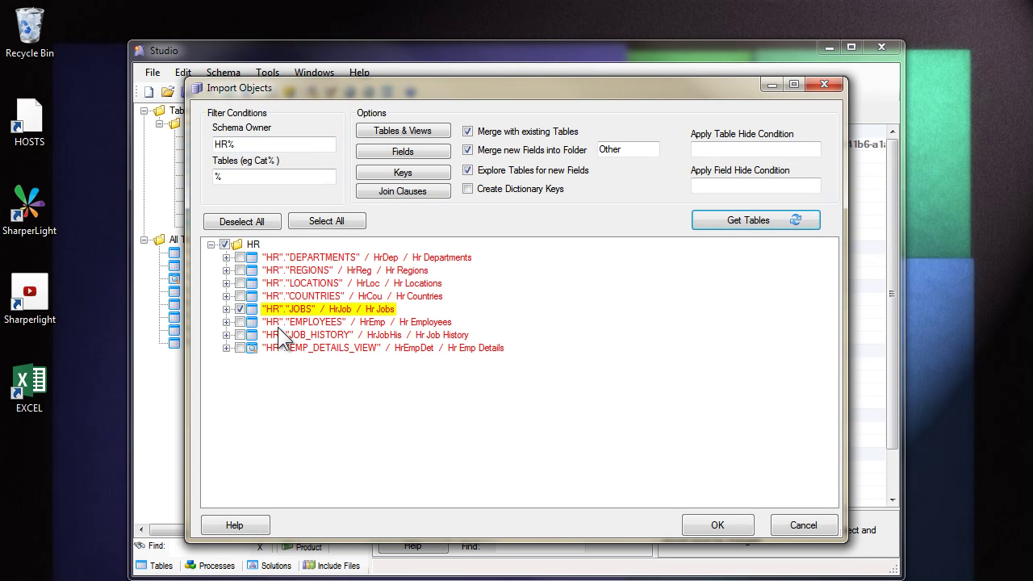
{"action": "left_click", "coordinate": [226, 310]}
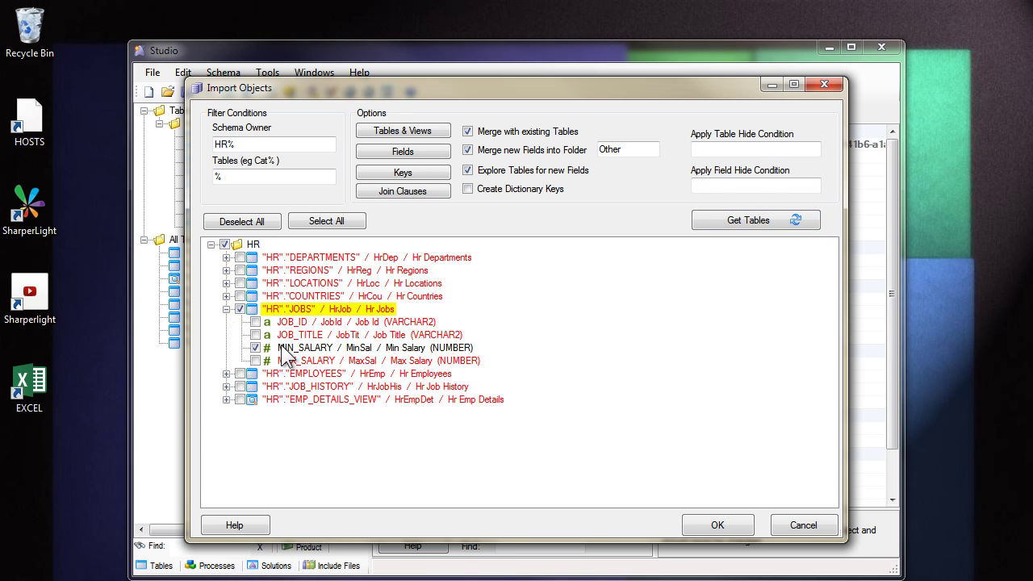
{"action": "left_click", "coordinate": [715, 525]}
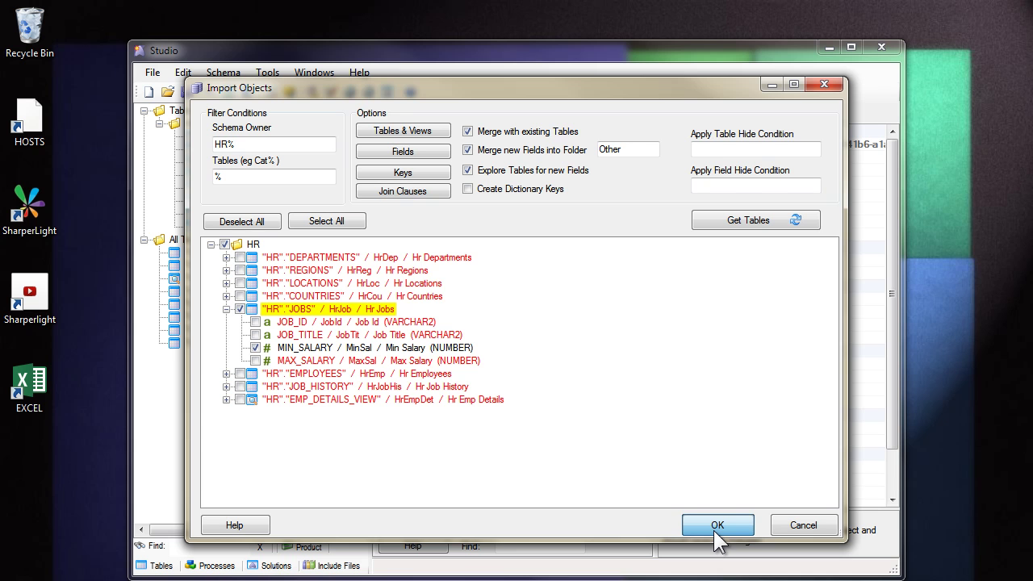
{"action": "left_click", "coordinate": [622, 149]}
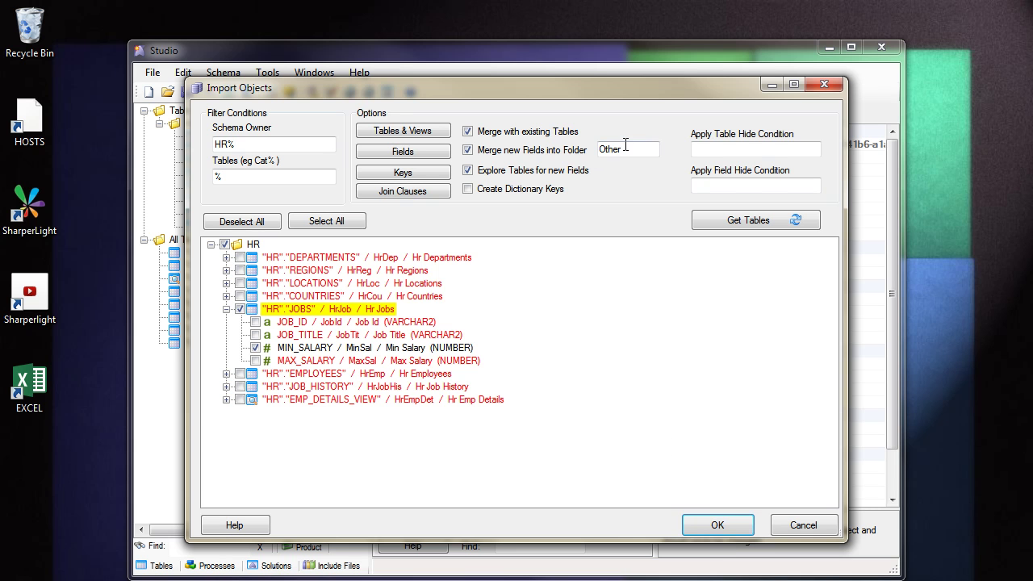
{"action": "double_click", "coordinate": [621, 148]}
{"action": "left_click", "coordinate": [727, 526]}
{"action": "left_click", "coordinate": [595, 373]}
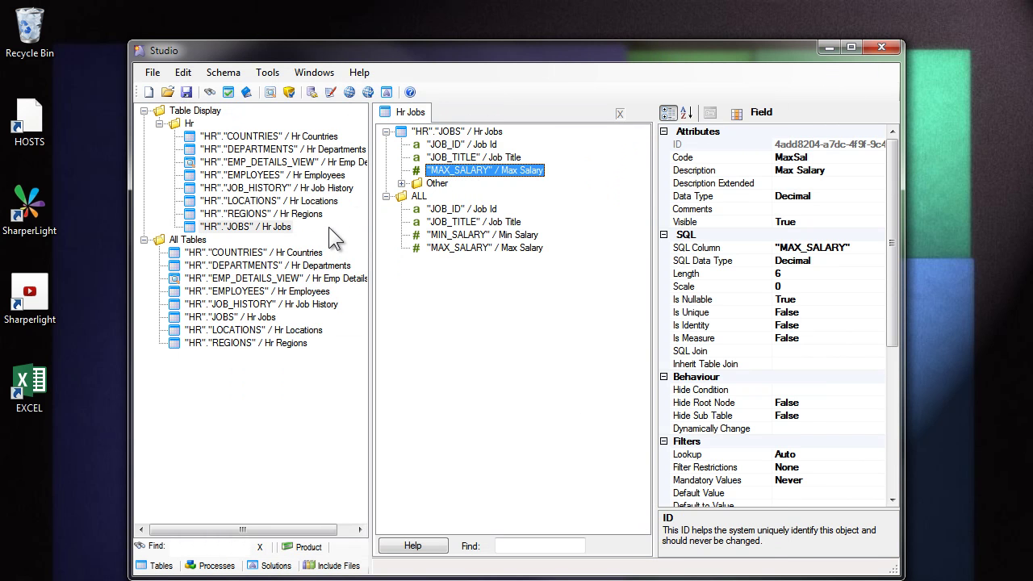
Start a new join from Hr Employees' JOB_ID field to the Hr Jobs table
{"action": "double_click", "coordinate": [258, 174]}
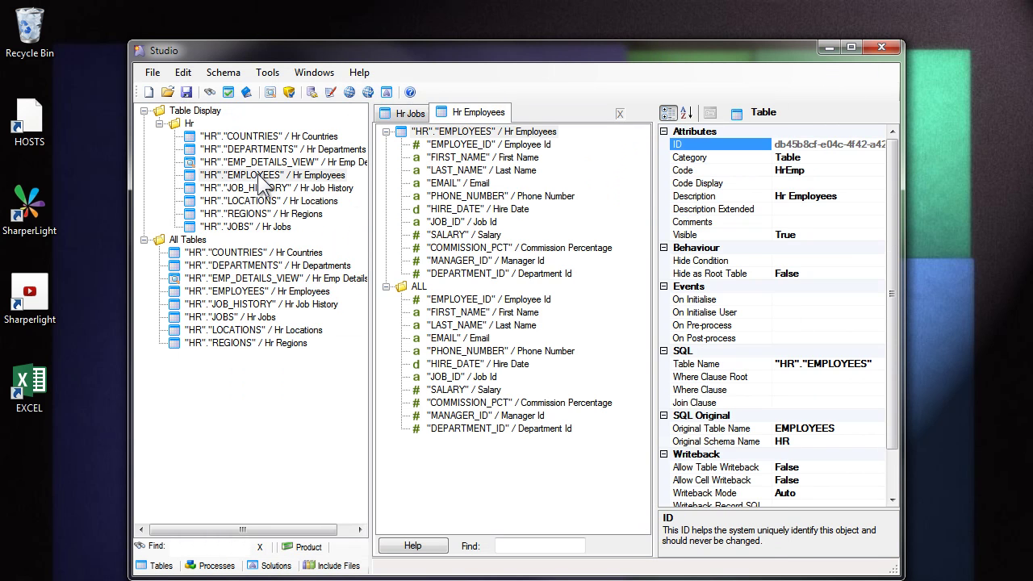
{"action": "left_click", "coordinate": [457, 223]}
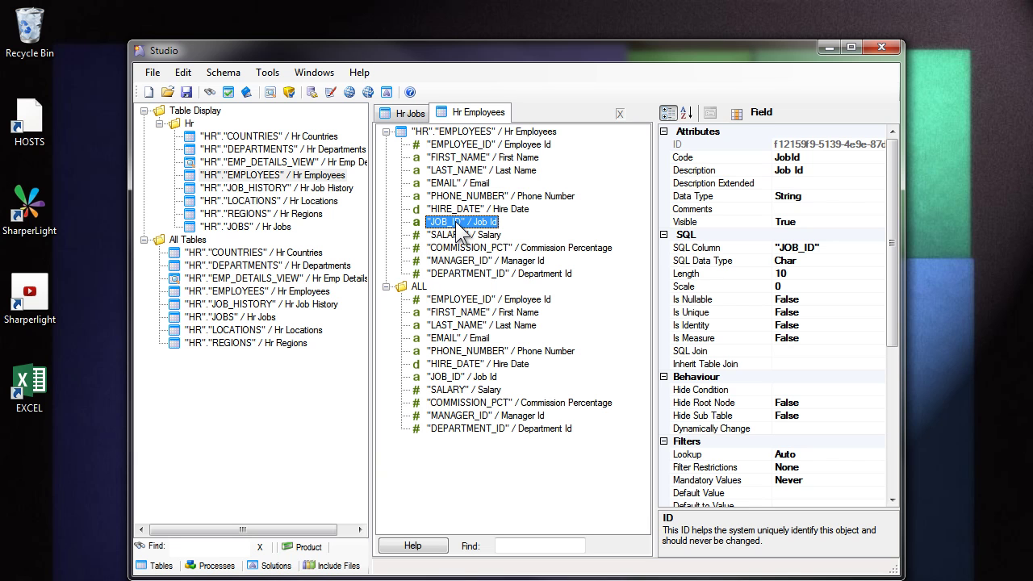
{"action": "right_click", "coordinate": [462, 231]}
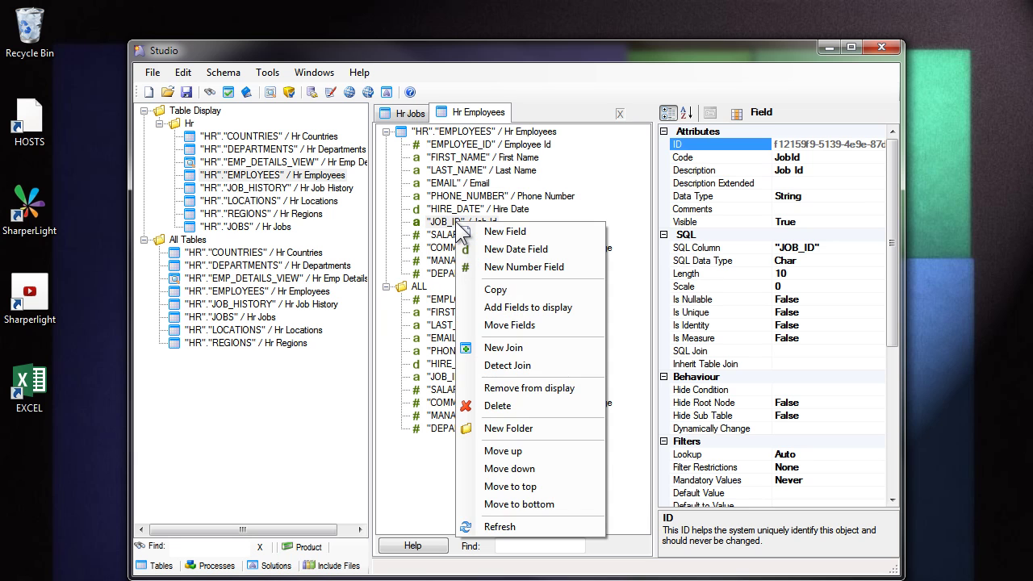
{"action": "left_click", "coordinate": [508, 348]}
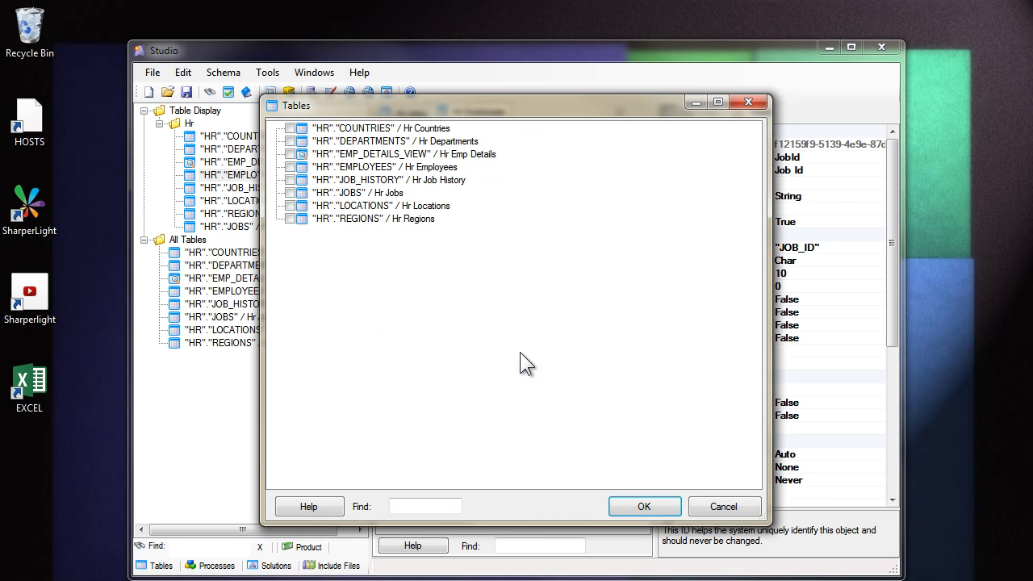
{"action": "left_click", "coordinate": [291, 193]}
{"action": "left_click", "coordinate": [659, 507]}
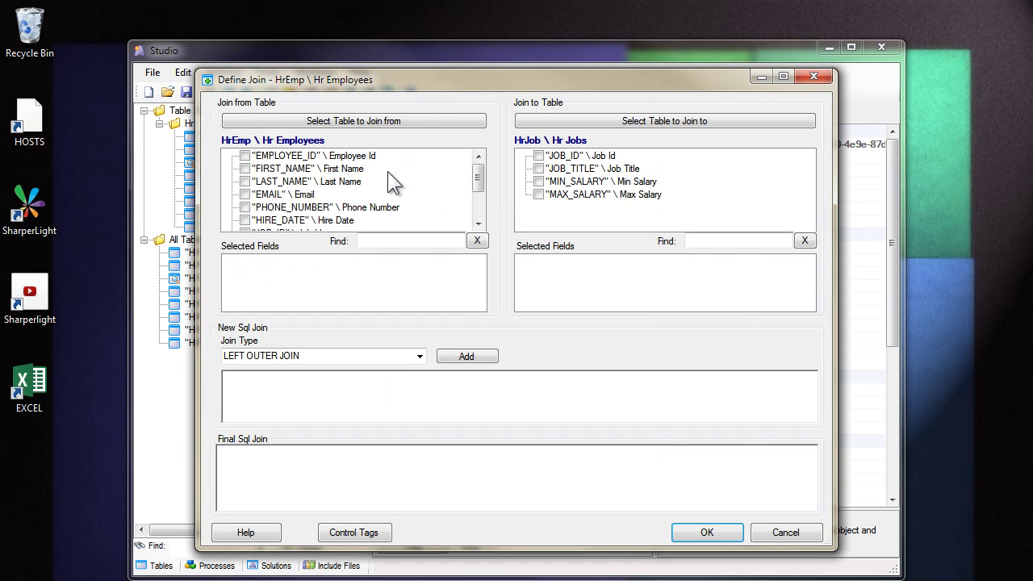
Match JOB_ID on both the employees and jobs sides and confirm the join
{"action": "scroll", "coordinate": [283, 202], "scroll_direction": "down", "scroll_amount": 1}
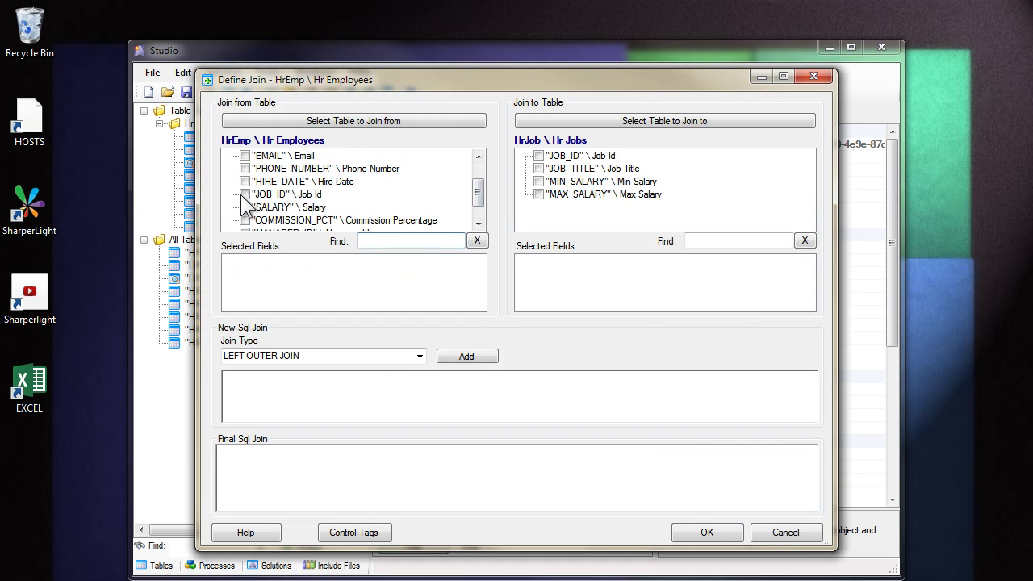
{"action": "left_click", "coordinate": [244, 194]}
{"action": "left_click", "coordinate": [538, 155]}
{"action": "left_click", "coordinate": [719, 535]}
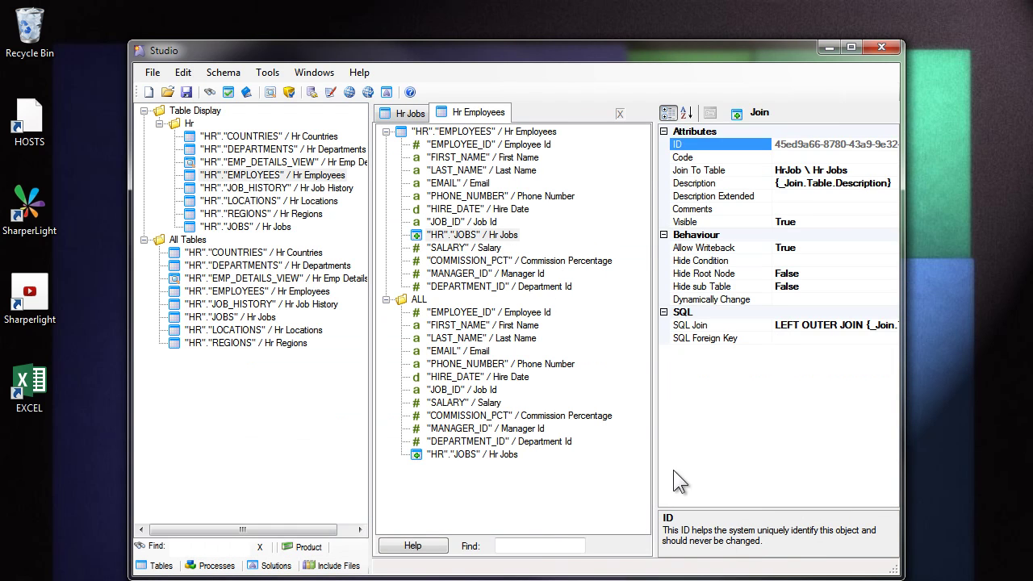
{"action": "left_click", "coordinate": [465, 248]}
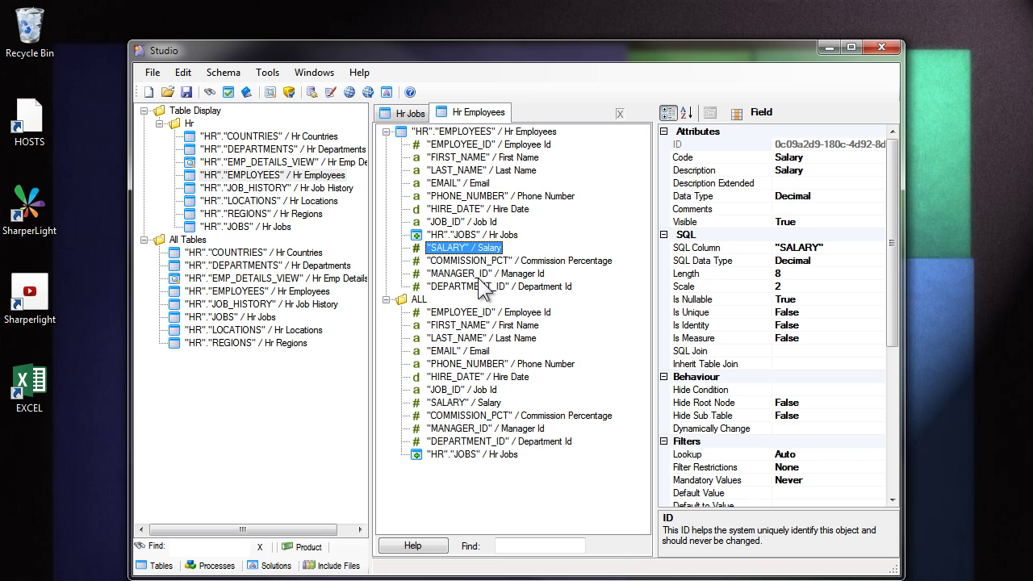
Auto-detect the DEPARTMENT_ID join to Hr Departments, including non-unique columns, and create it
{"action": "left_click", "coordinate": [476, 289]}
{"action": "right_click", "coordinate": [474, 288]}
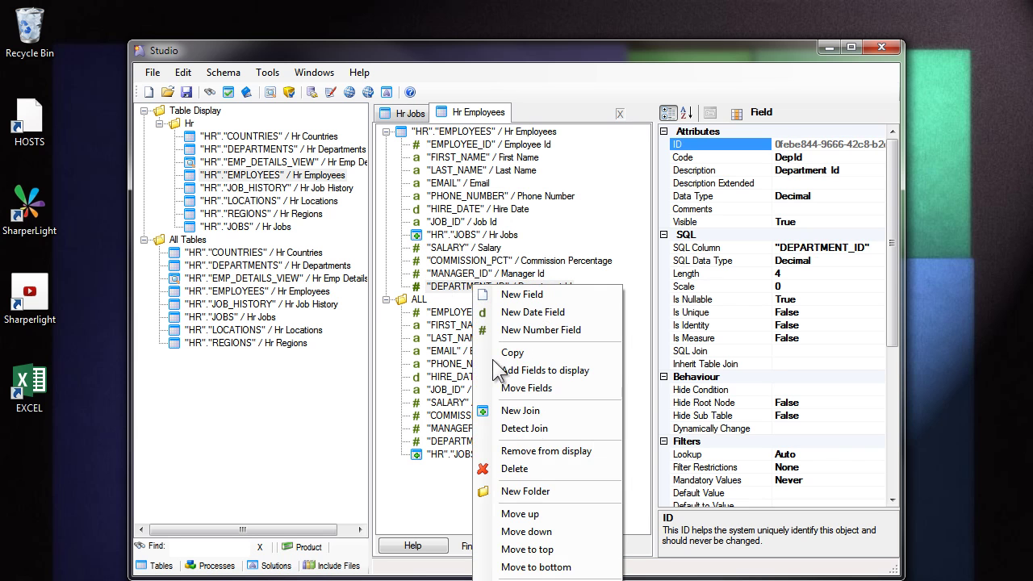
{"action": "left_click", "coordinate": [524, 429]}
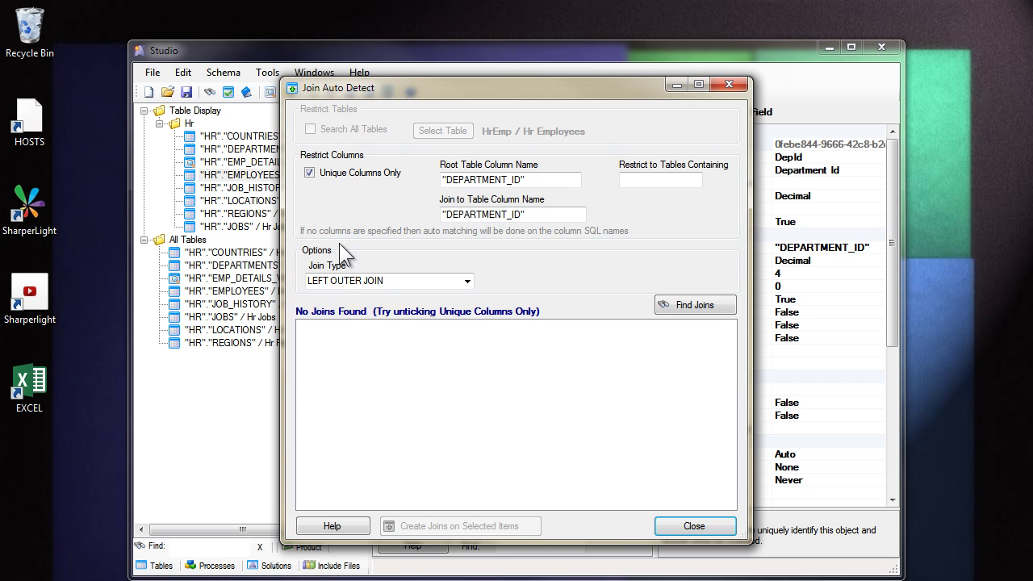
{"action": "left_click", "coordinate": [309, 173]}
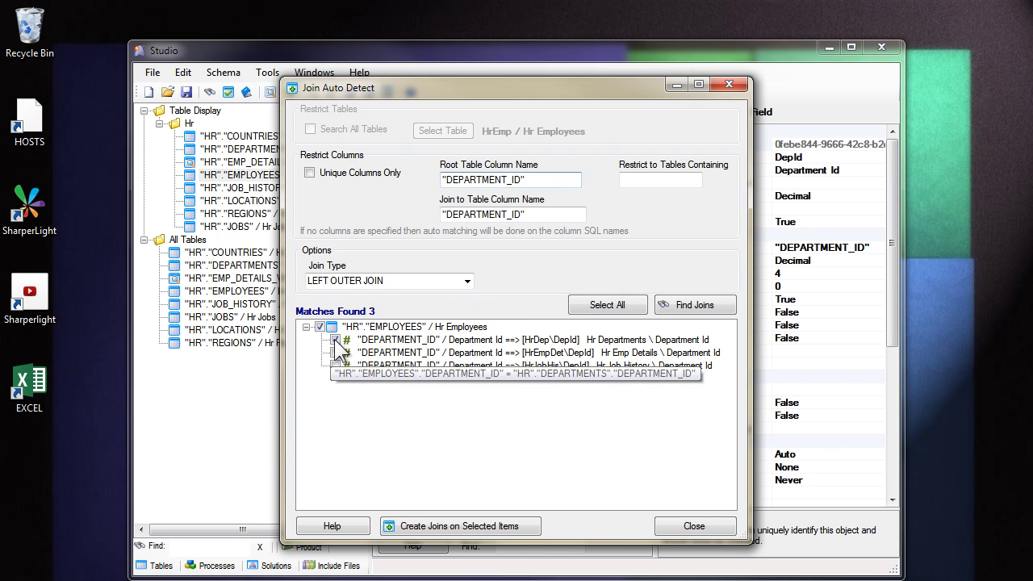
{"action": "left_click", "coordinate": [486, 531]}
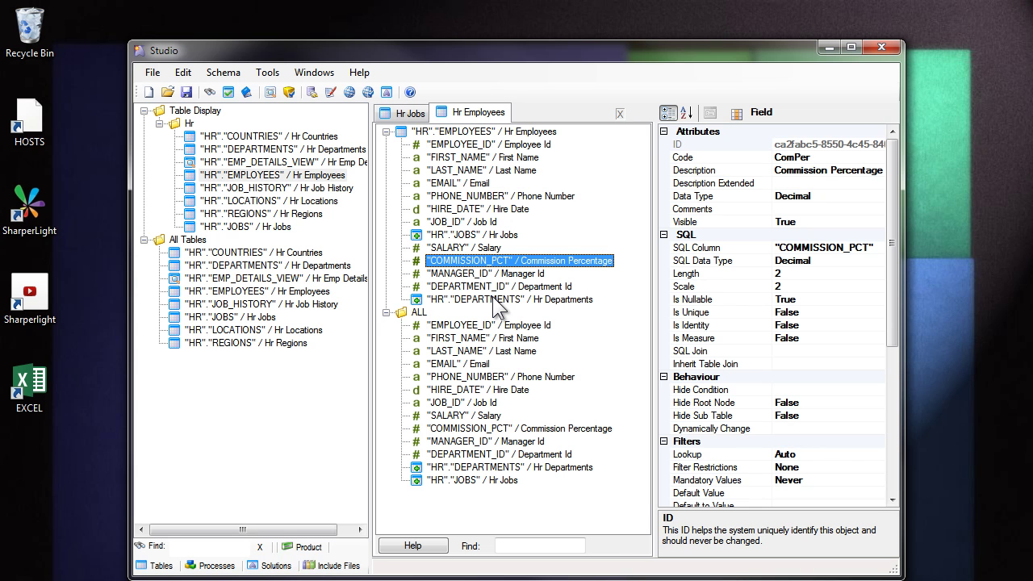
Copy the HR.DEPARTMENTS join and select the DEPARTMENT_ID column name text
{"action": "left_click", "coordinate": [471, 301]}
{"action": "right_click", "coordinate": [471, 300]}
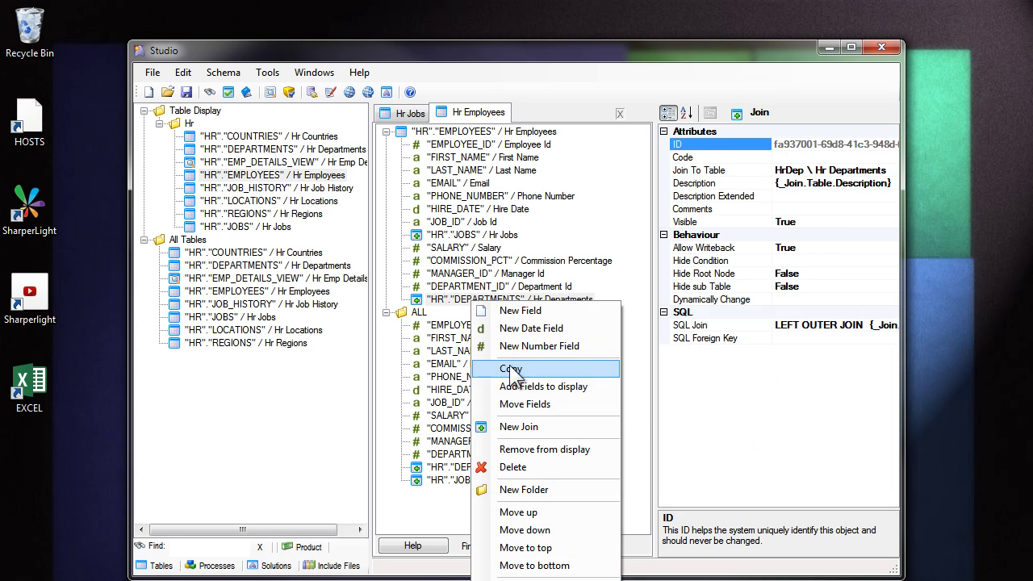
{"action": "left_click", "coordinate": [515, 371]}
{"action": "left_click", "coordinate": [461, 287]}
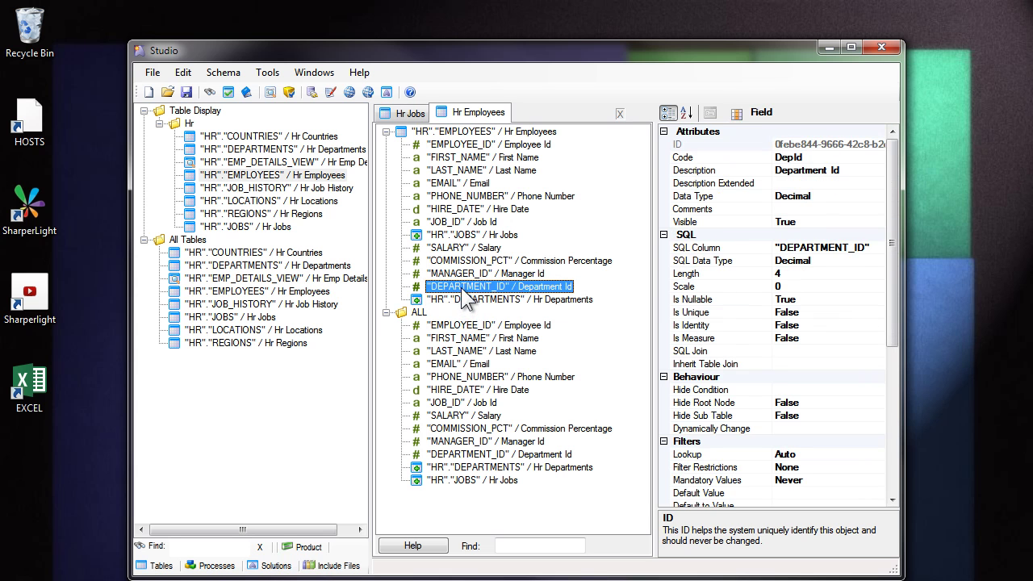
{"action": "left_click", "coordinate": [862, 248]}
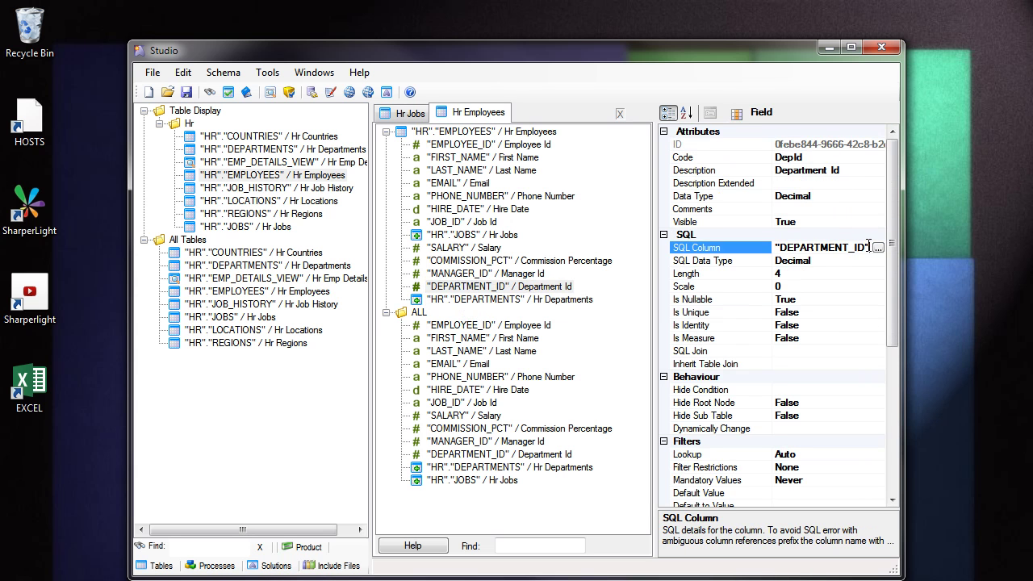
{"action": "left_click", "coordinate": [868, 247]}
Search for DEPARTMENT_ID and add the copied join to all tables containing it, skipping existing ones
{"action": "key", "text": "ctrl+f"}
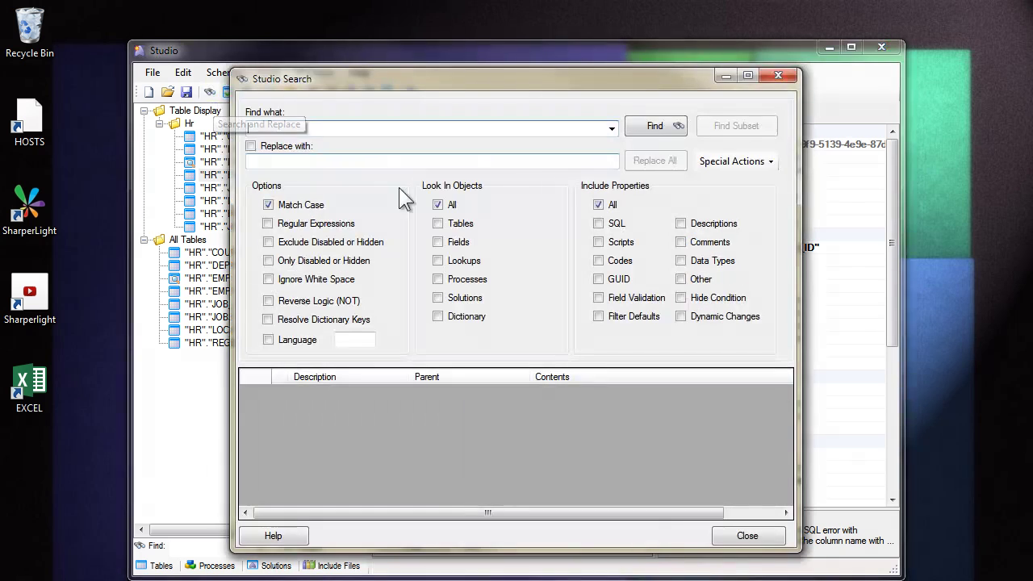
{"action": "key", "text": "ctrl+v"}
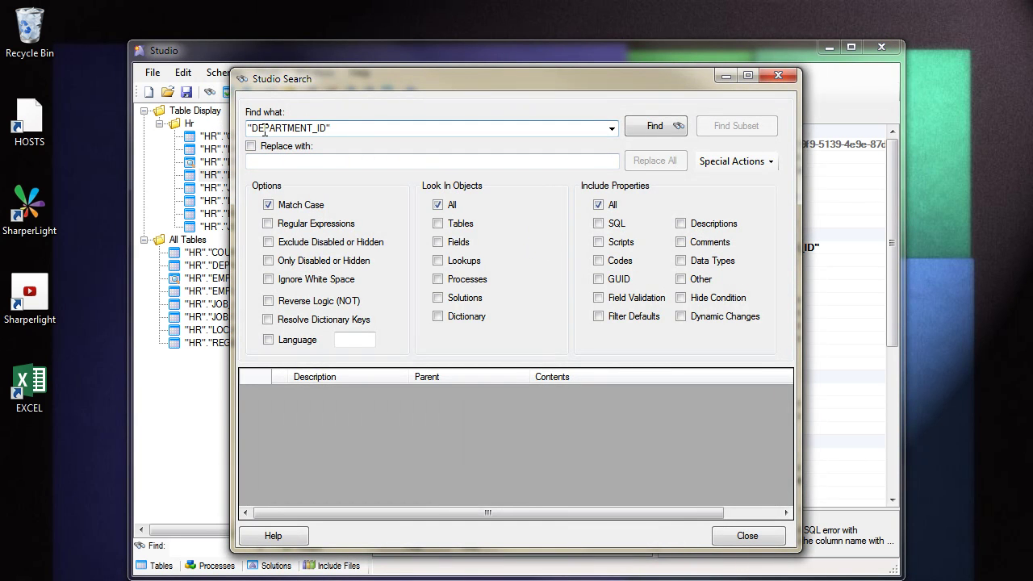
{"action": "left_click", "coordinate": [667, 129]}
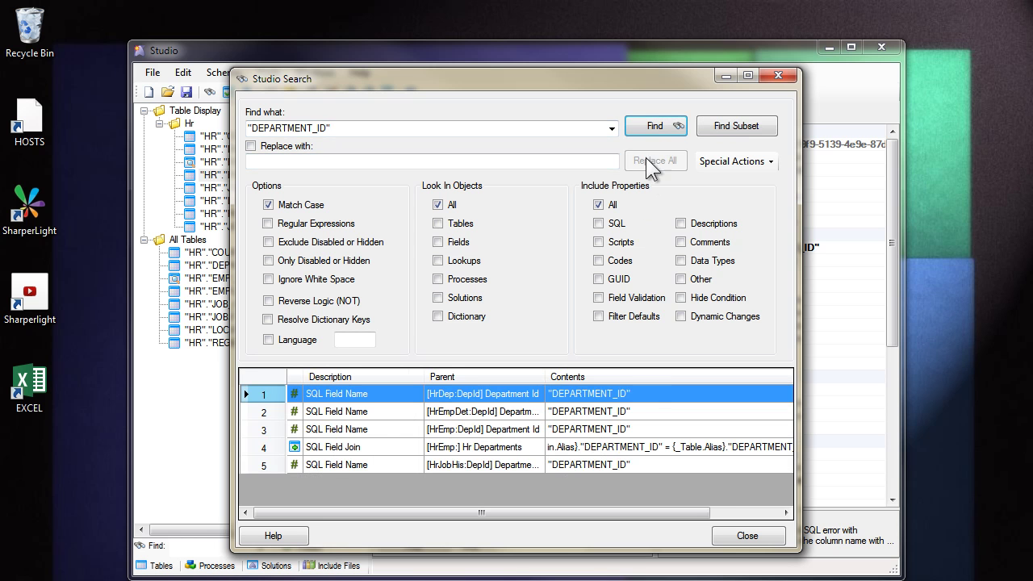
{"action": "left_click", "coordinate": [768, 163]}
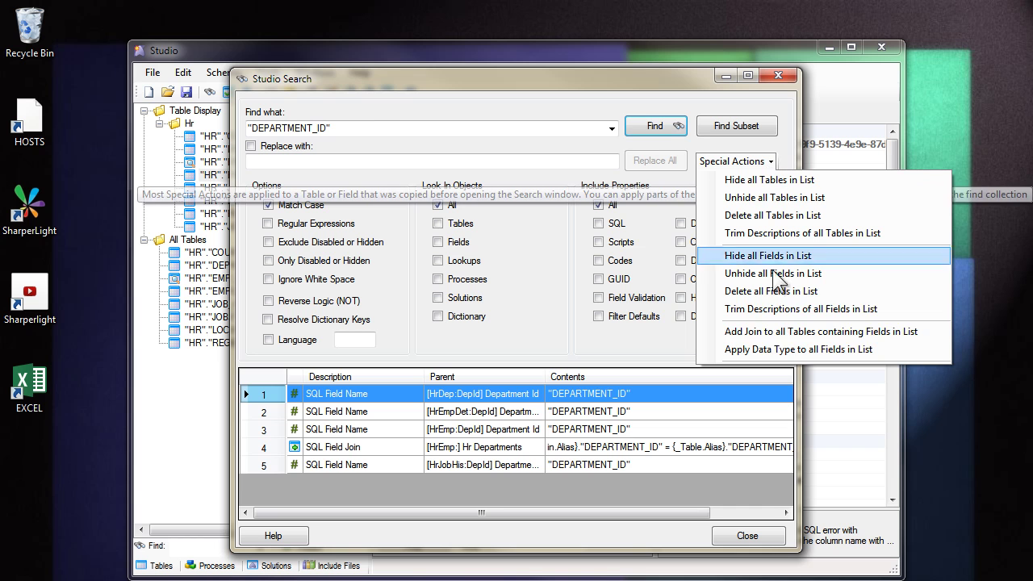
{"action": "left_click", "coordinate": [743, 335]}
{"action": "left_click", "coordinate": [491, 373]}
{"action": "left_click", "coordinate": [477, 376]}
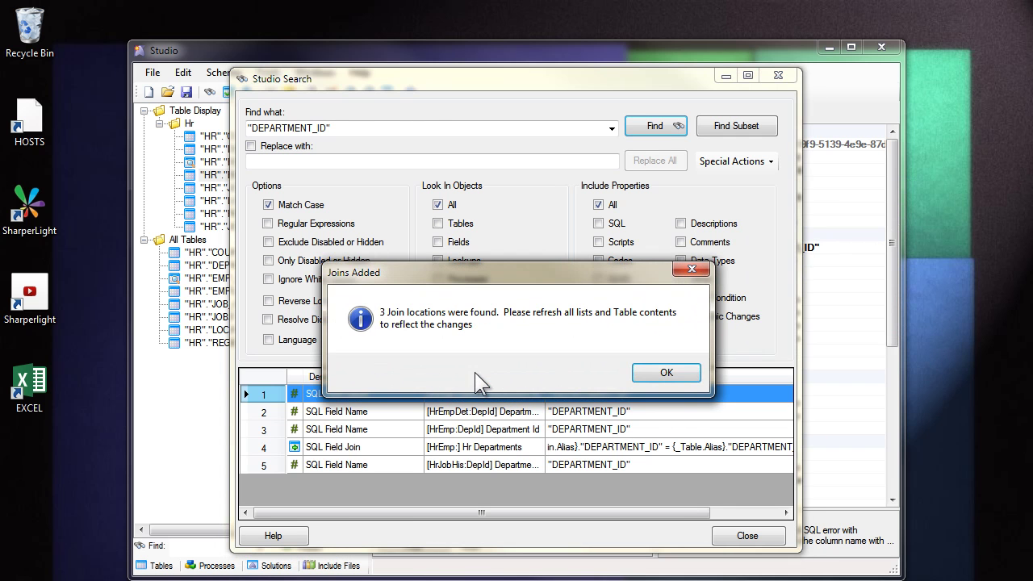
{"action": "left_click", "coordinate": [667, 373]}
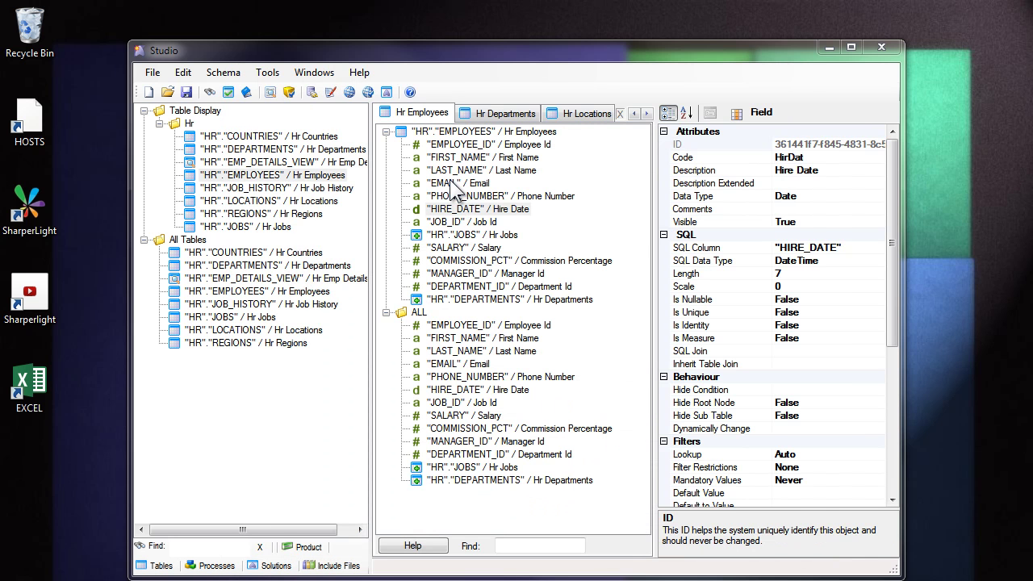
Save the data model as HRDem.meta in the default MetaData folder
{"action": "left_click", "coordinate": [456, 183]}
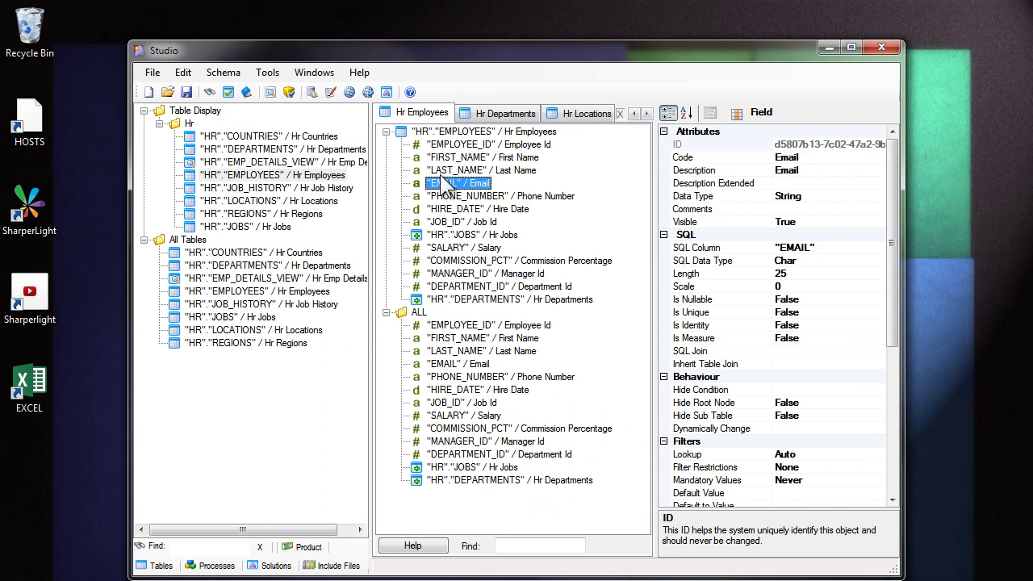
{"action": "left_click", "coordinate": [185, 92]}
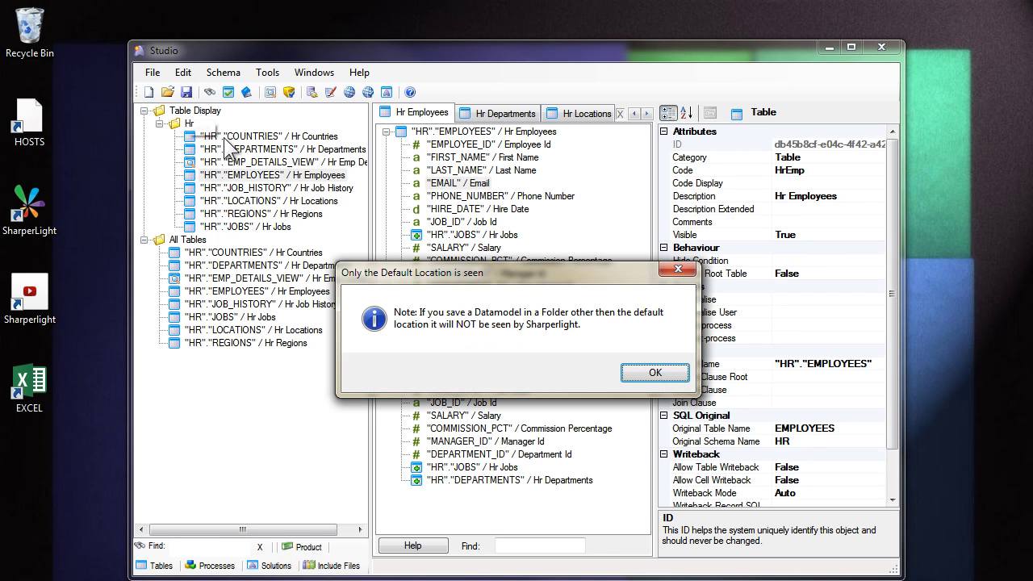
{"action": "left_click", "coordinate": [657, 373]}
{"action": "left_click", "coordinate": [867, 563]}
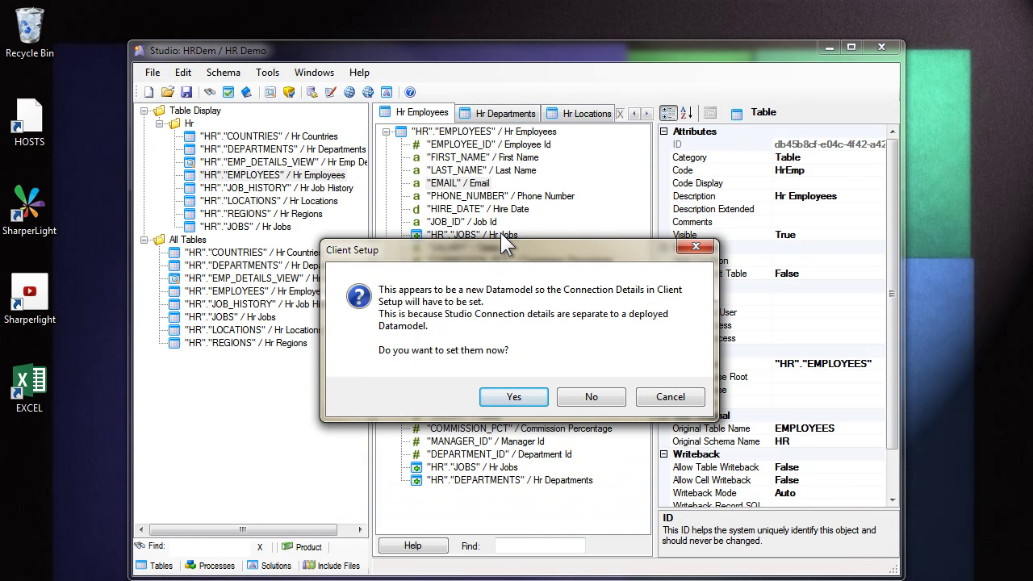
{"action": "left_click_drag", "start_coordinate": [496, 253], "coordinate": [444, 192]}
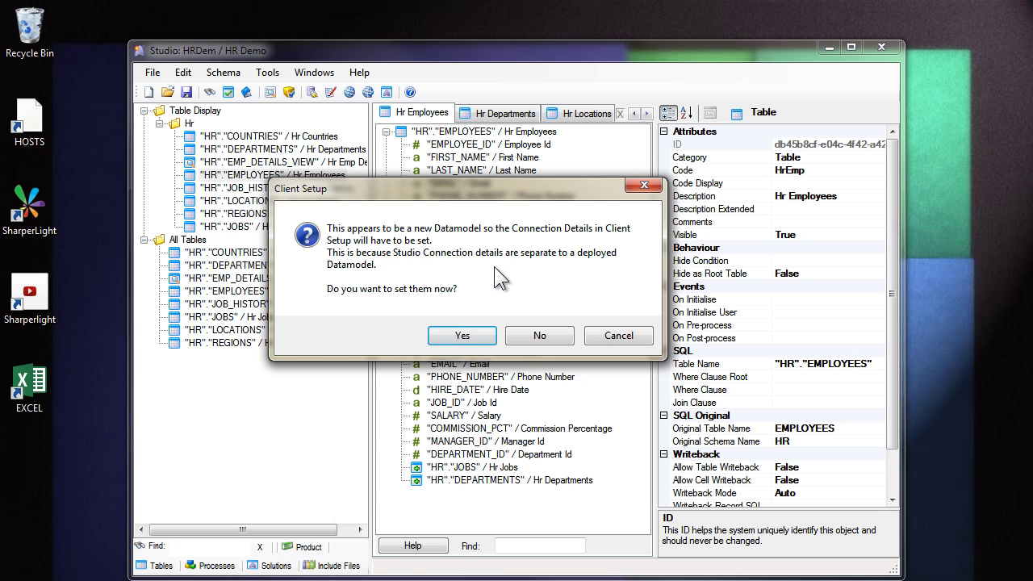
Enter the HR Demo Oracle connection's password in Client Setup and test the connection
{"action": "left_click", "coordinate": [465, 335]}
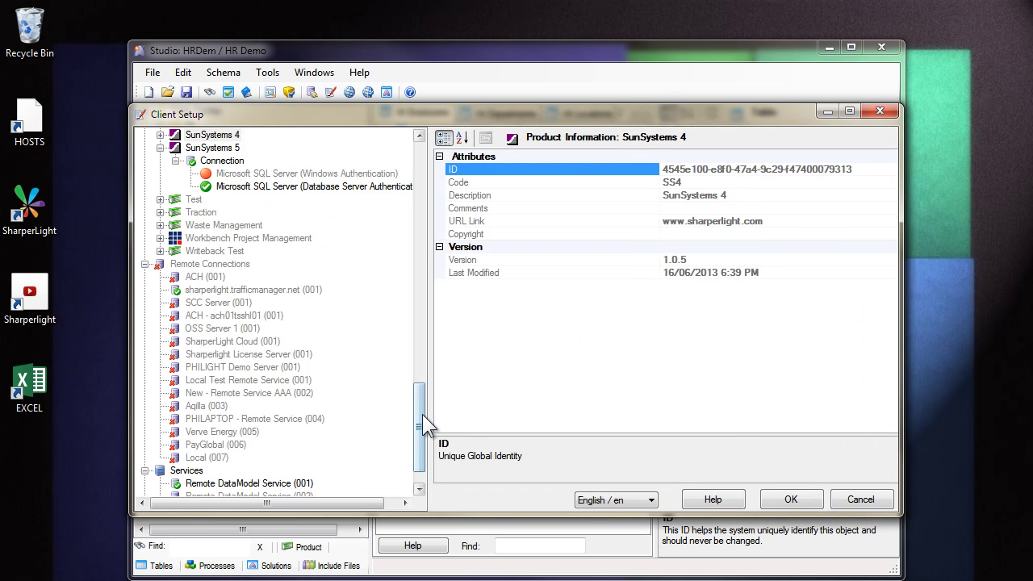
{"action": "left_click_drag", "start_coordinate": [421, 415], "coordinate": [423, 236]}
{"action": "left_click", "coordinate": [231, 239]}
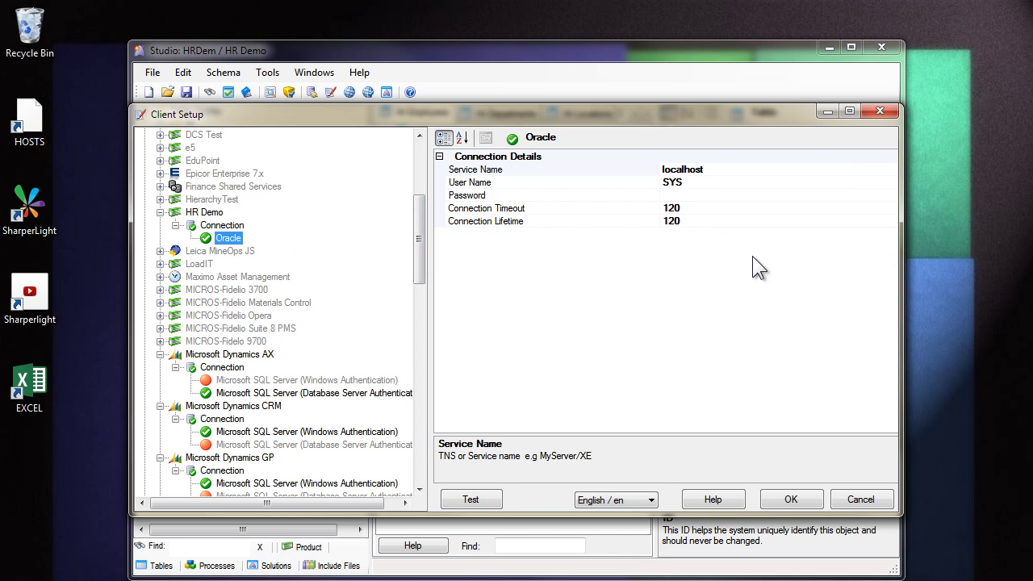
{"action": "left_click", "coordinate": [699, 194]}
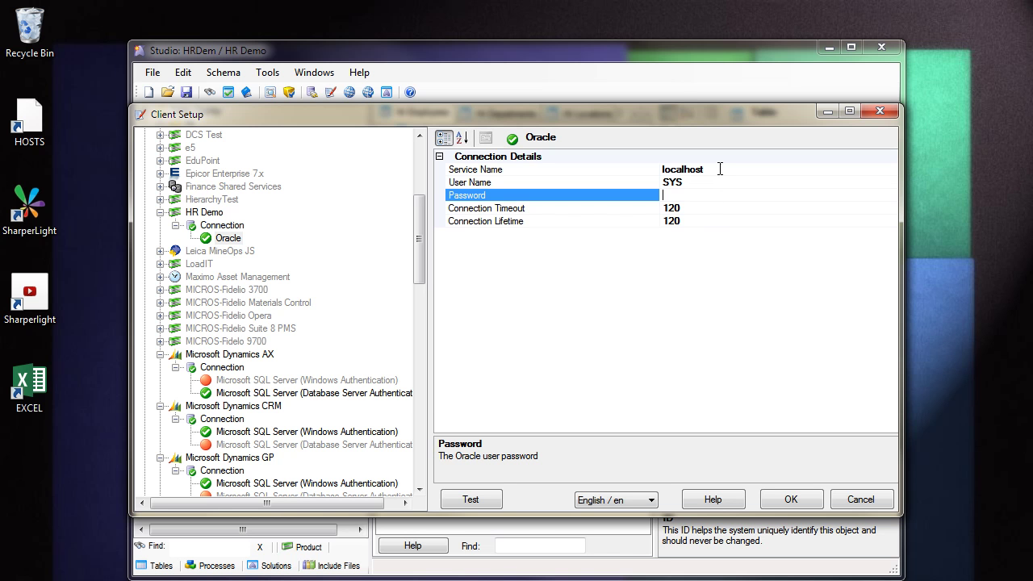
{"action": "left_click", "coordinate": [718, 169]}
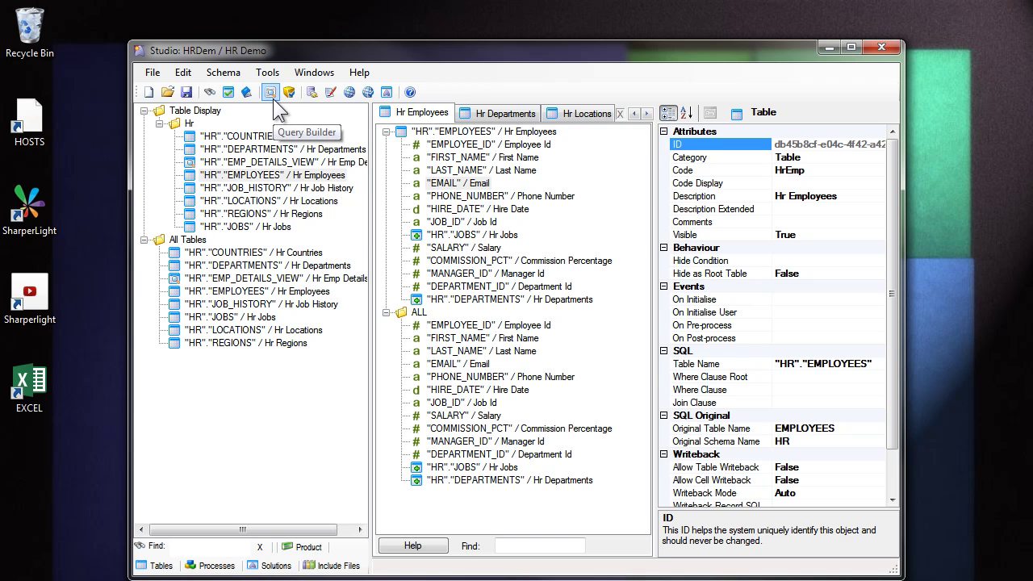
Start a new query in Query Builder with Hr Employees as its table
{"action": "left_click", "coordinate": [272, 98]}
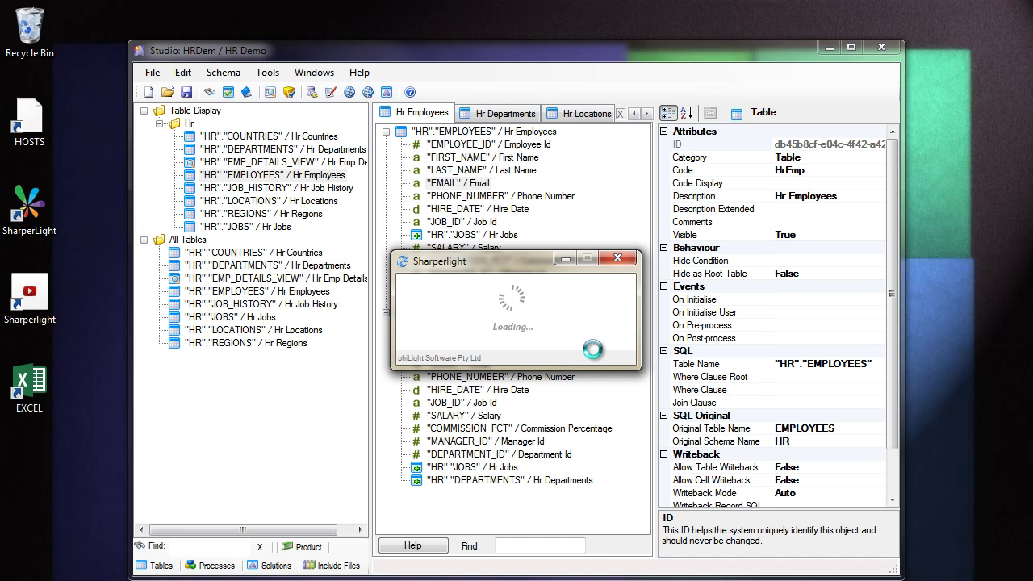
{"action": "left_click", "coordinate": [282, 188]}
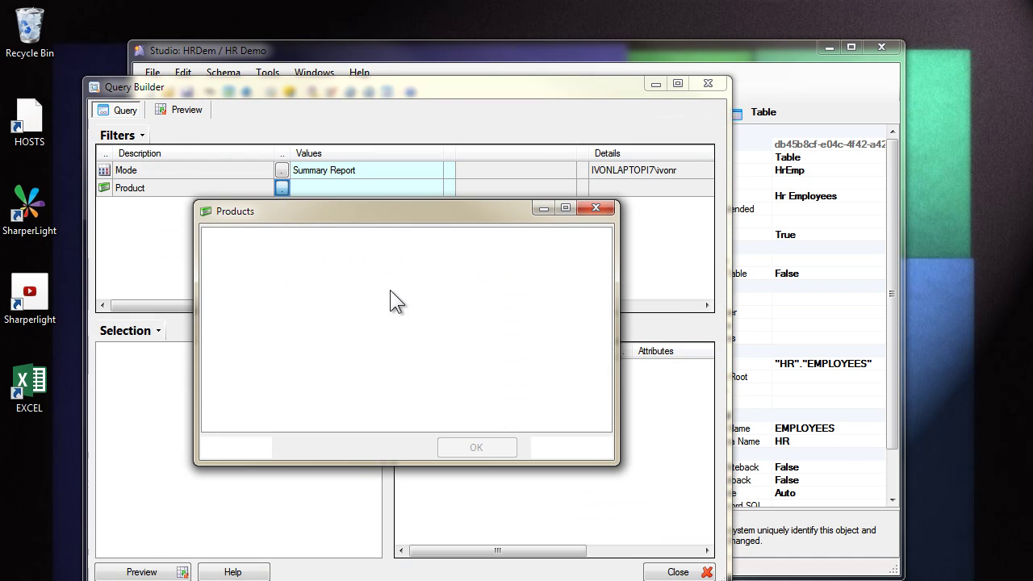
{"action": "double_click", "coordinate": [267, 348]}
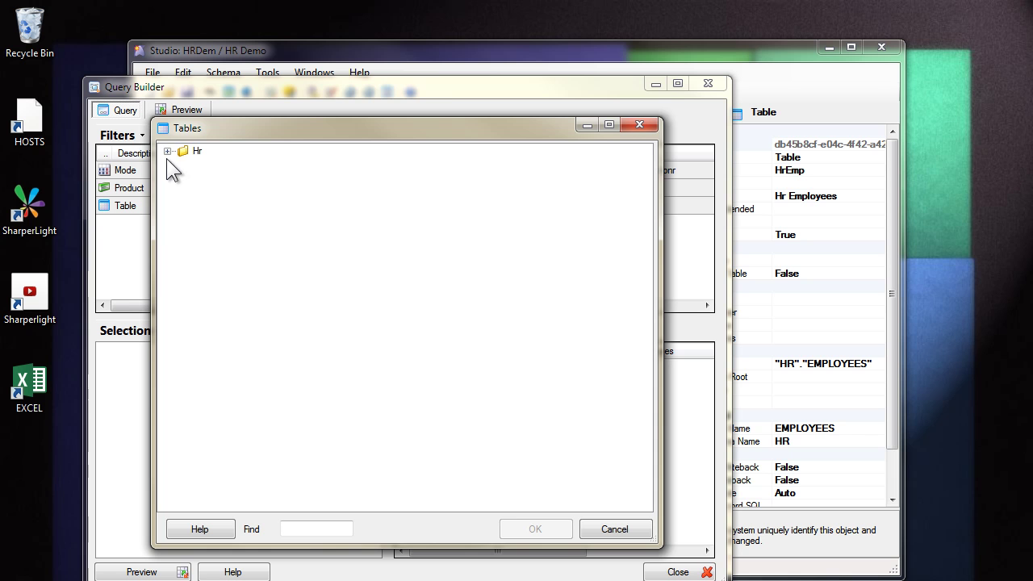
{"action": "left_click", "coordinate": [167, 151]}
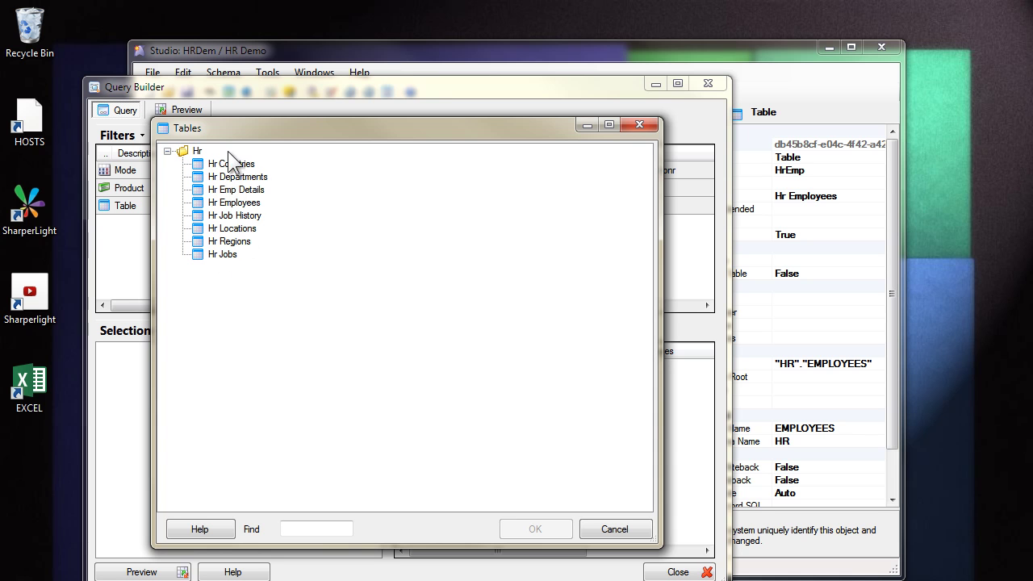
{"action": "double_click", "coordinate": [237, 203]}
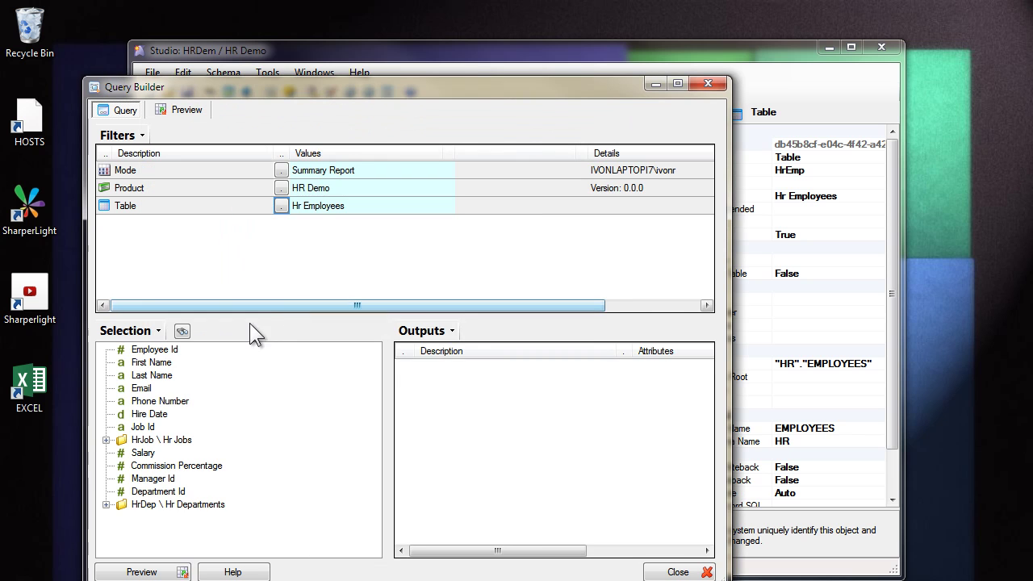
Add Employee Id, First Name, Last Name and the Hr Jobs Job Title as outputs
{"action": "double_click", "coordinate": [154, 350]}
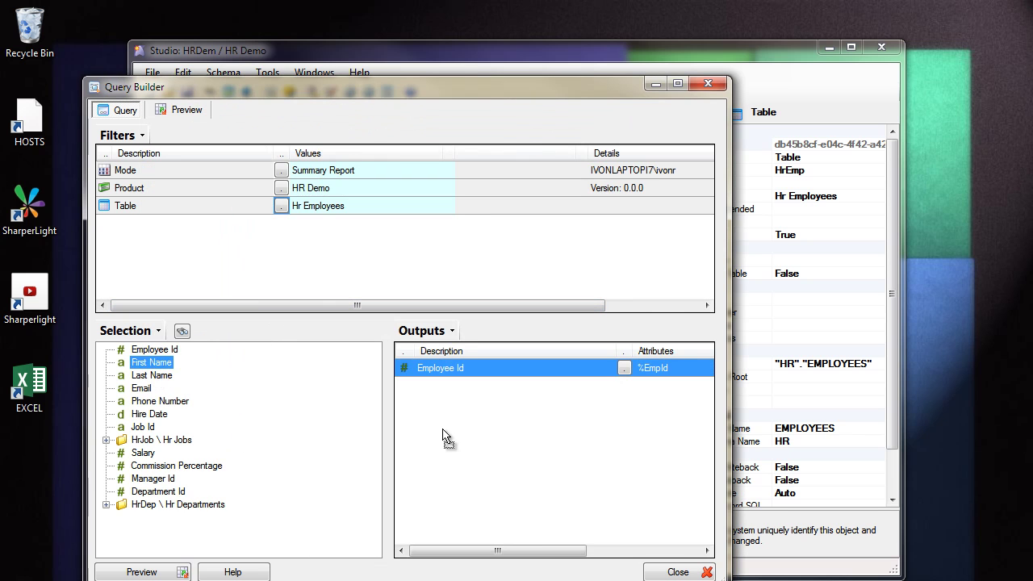
{"action": "double_click", "coordinate": [152, 363]}
{"action": "left_click_drag", "start_coordinate": [162, 375], "coordinate": [468, 438]}
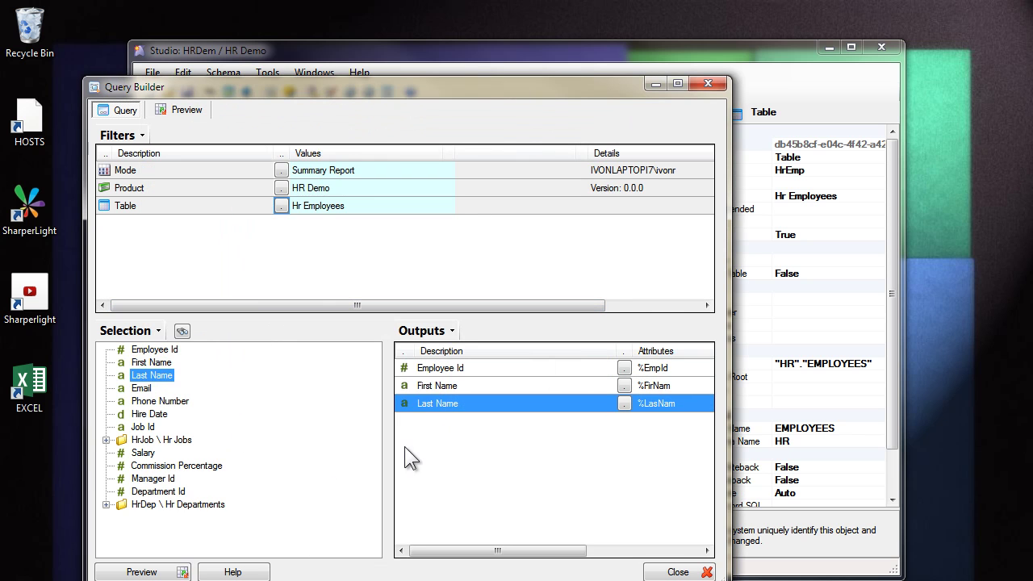
{"action": "double_click", "coordinate": [120, 441]}
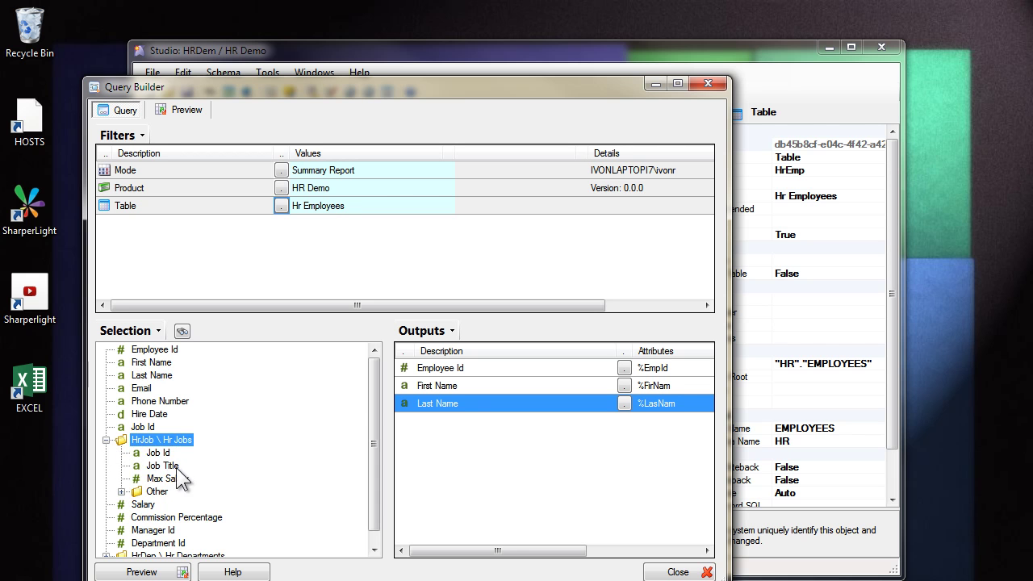
{"action": "left_click_drag", "start_coordinate": [166, 467], "coordinate": [489, 454]}
Preview the 107 employee rows and inspect the query's SQL, including the JOBS outer join
{"action": "left_click", "coordinate": [179, 110]}
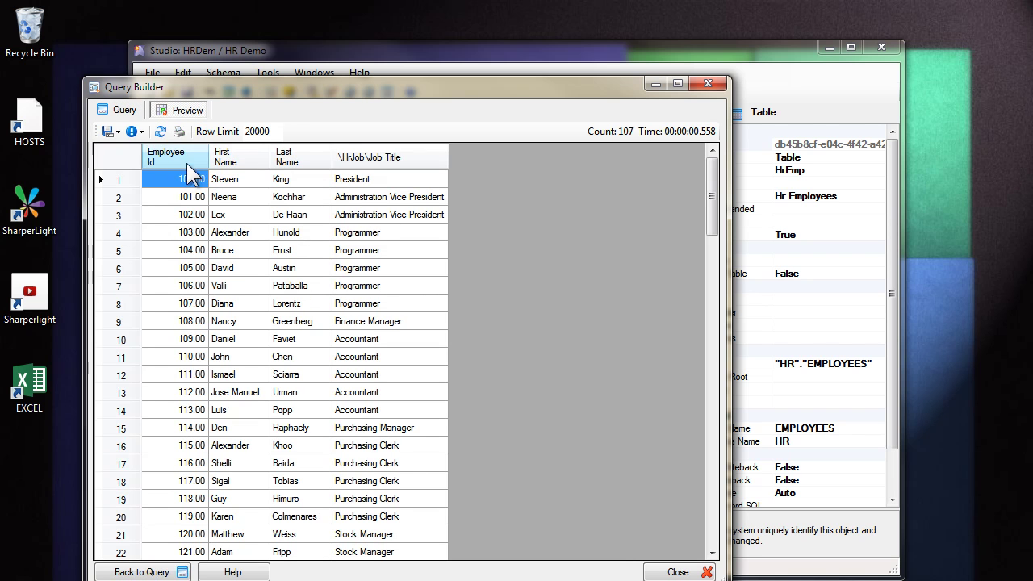
{"action": "left_click", "coordinate": [136, 132]}
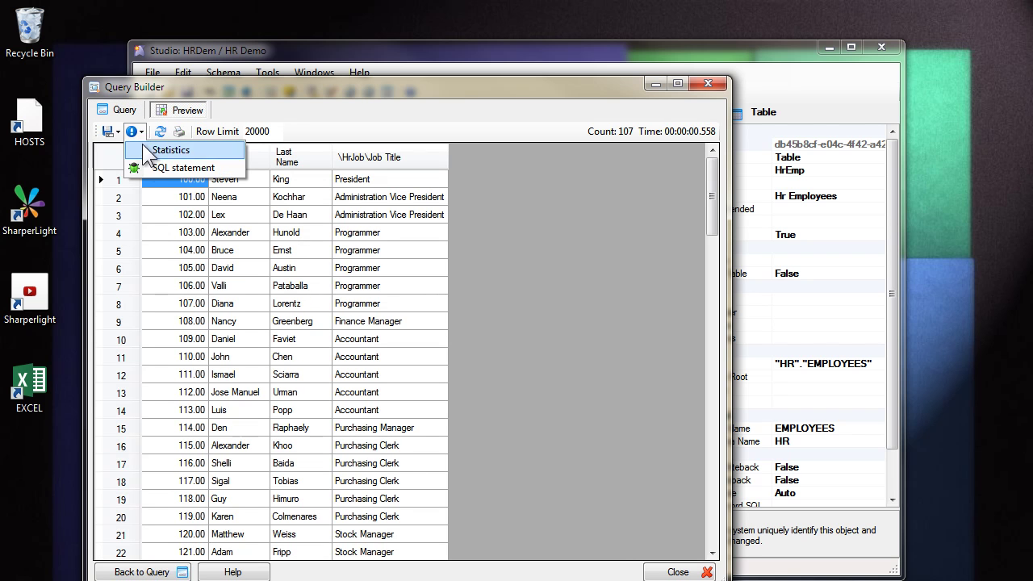
{"action": "left_click", "coordinate": [170, 170]}
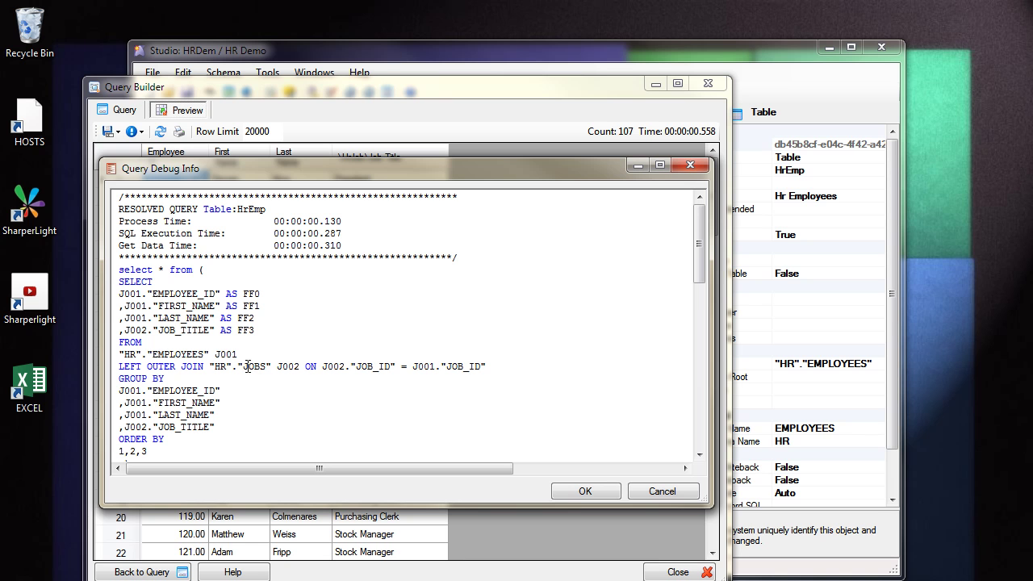
{"action": "left_click_drag", "start_coordinate": [246, 366], "coordinate": [261, 369]}
{"action": "left_click_drag", "start_coordinate": [142, 367], "coordinate": [486, 367]}
{"action": "left_click", "coordinate": [239, 322]}
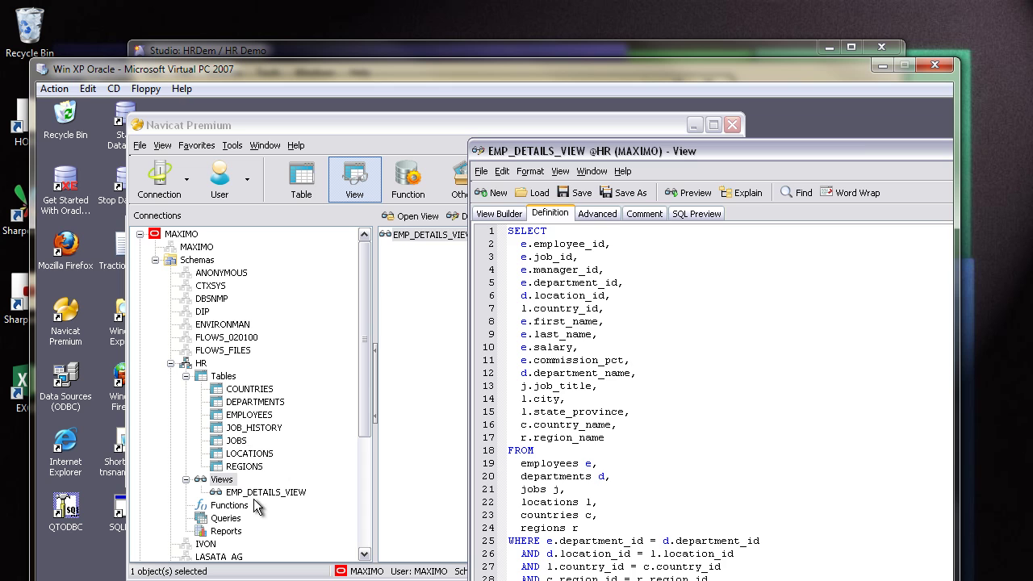
View EMP_DETAILS_VIEW's definition in Navicat and examine the six tables in its FROM clause
{"action": "left_click", "coordinate": [260, 495]}
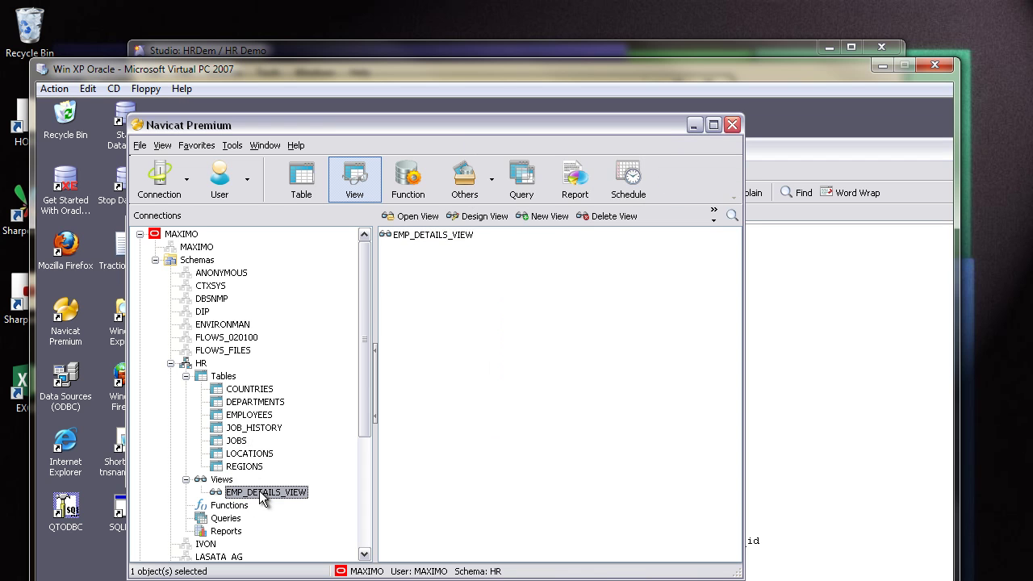
{"action": "left_click", "coordinate": [841, 394]}
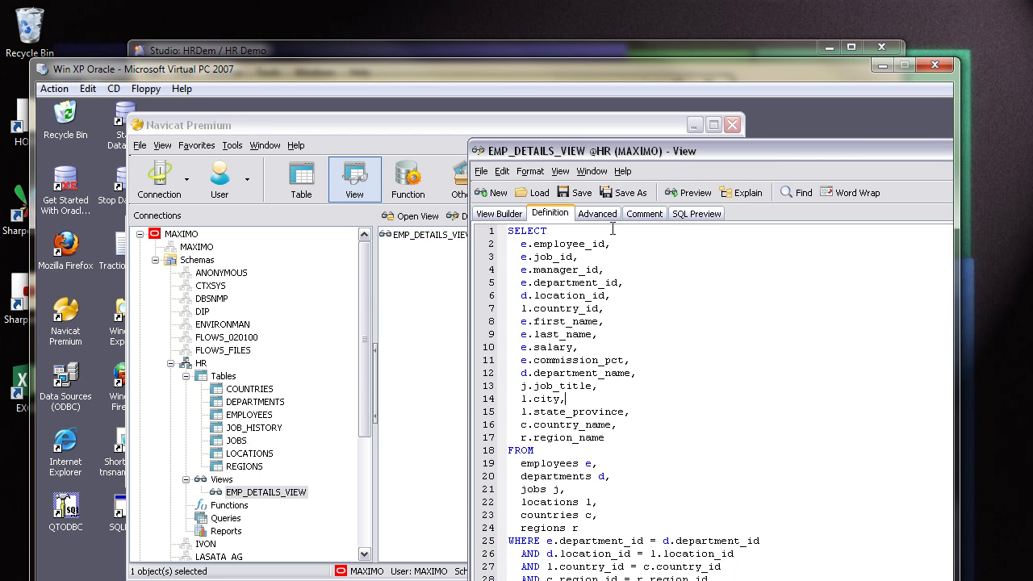
{"action": "scroll", "coordinate": [632, 361], "scroll_direction": "down", "scroll_amount": 1}
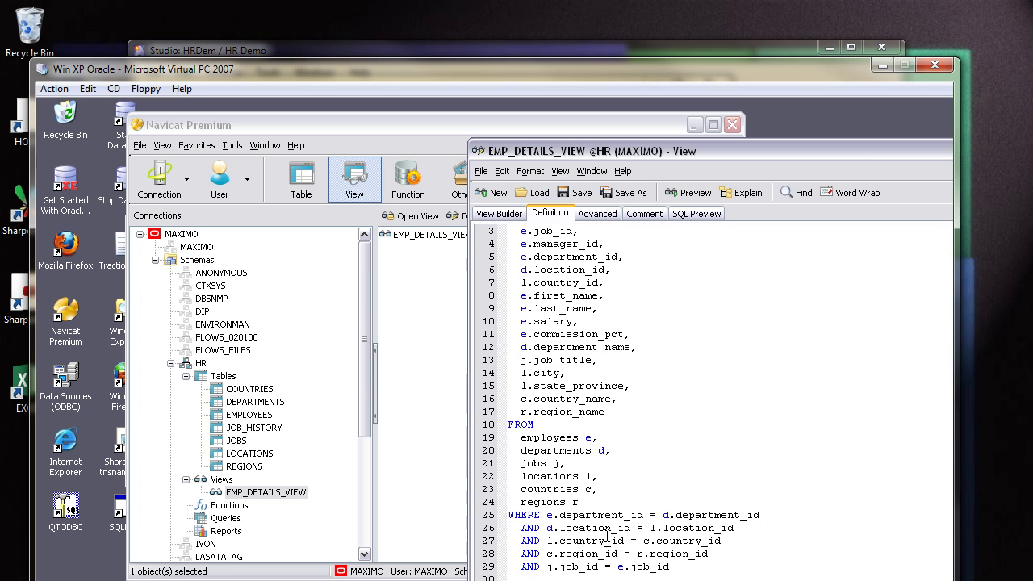
{"action": "left_click_drag", "start_coordinate": [534, 439], "coordinate": [619, 499]}
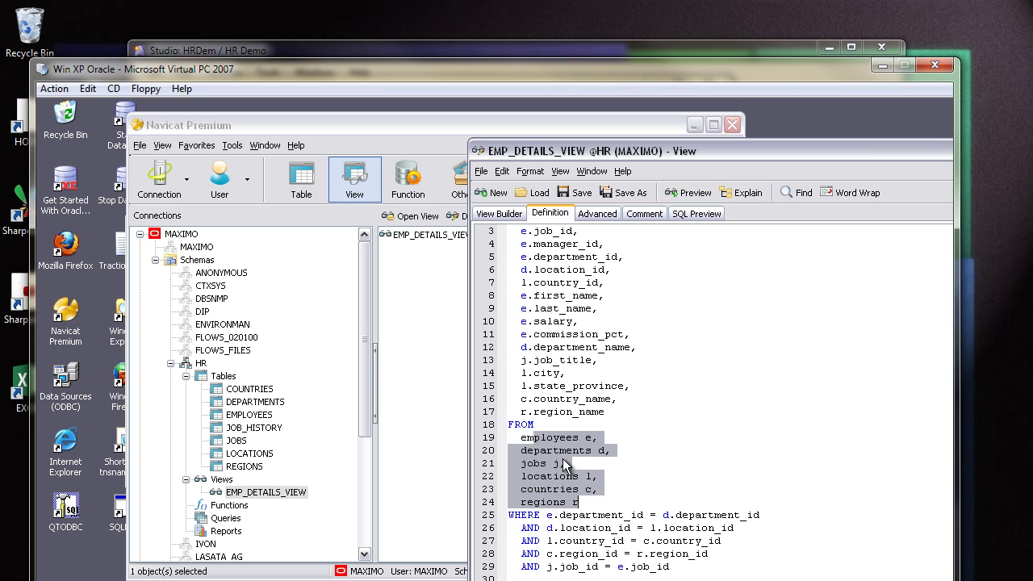
{"action": "left_click", "coordinate": [539, 470]}
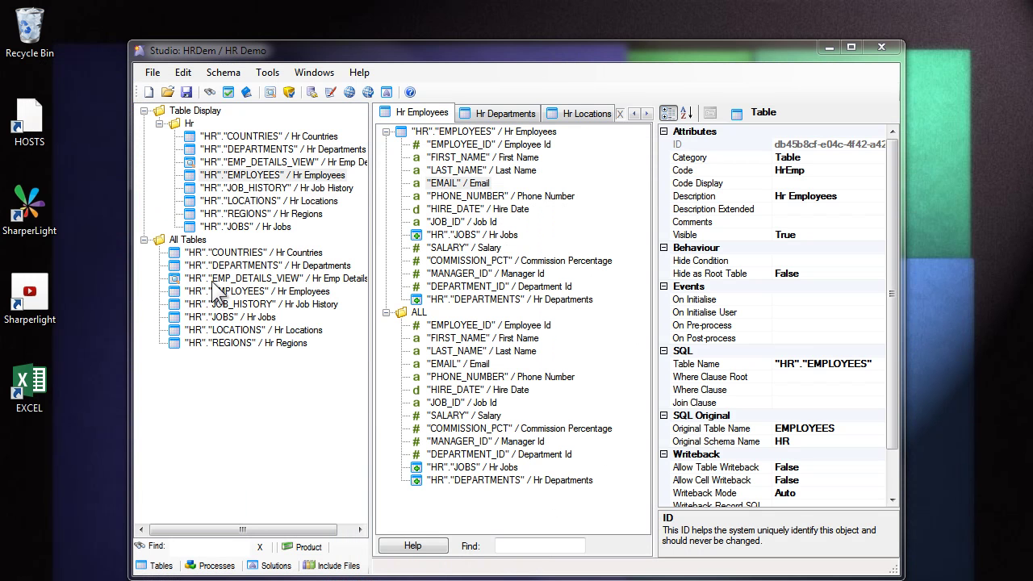
Set the EMP_DETAILS_VIEW (Hr Emp Details) table's Visible property to False
{"action": "left_click", "coordinate": [216, 280]}
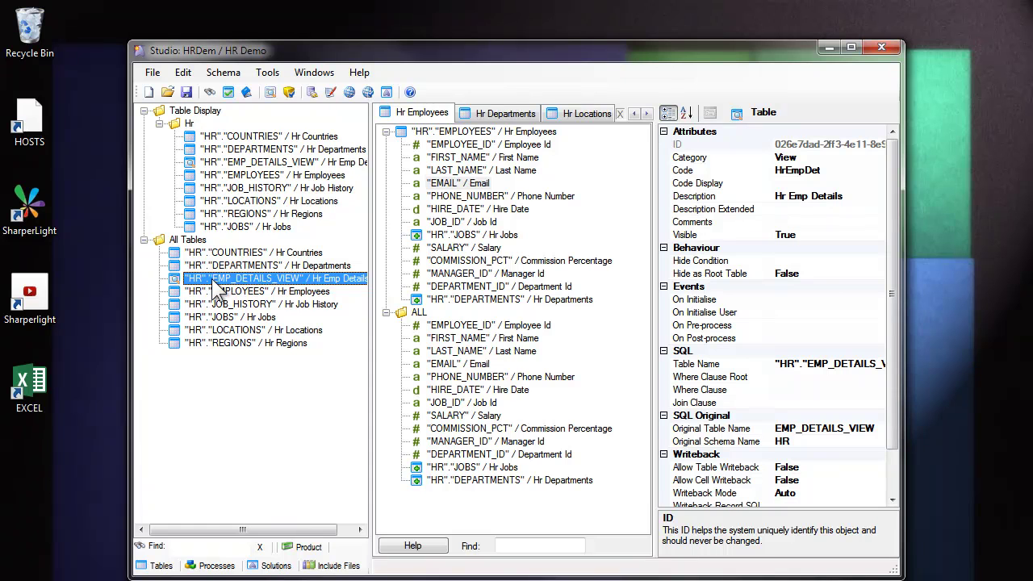
{"action": "double_click", "coordinate": [217, 282]}
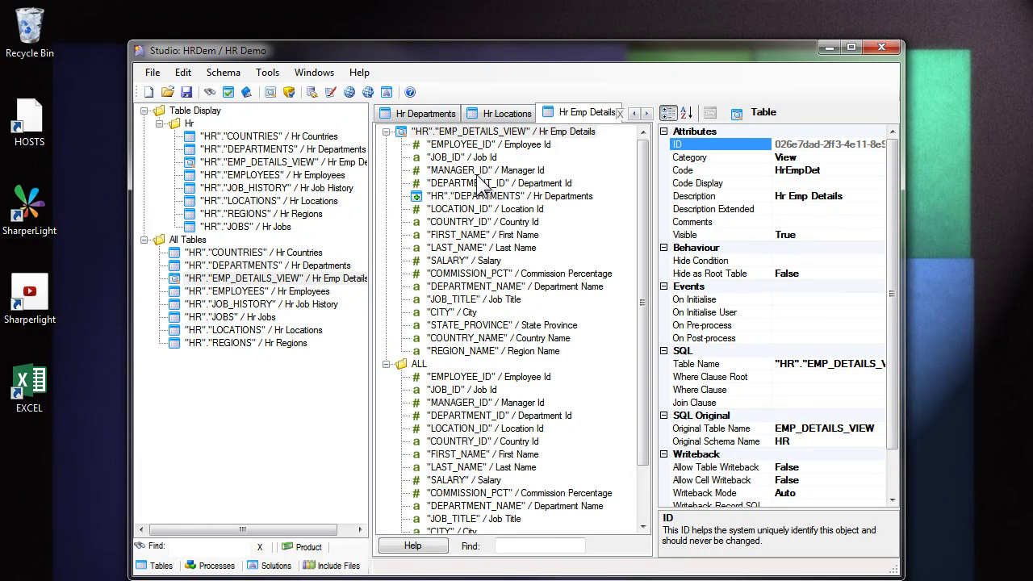
{"action": "right_click", "coordinate": [456, 133]}
{"action": "left_click", "coordinate": [452, 132]}
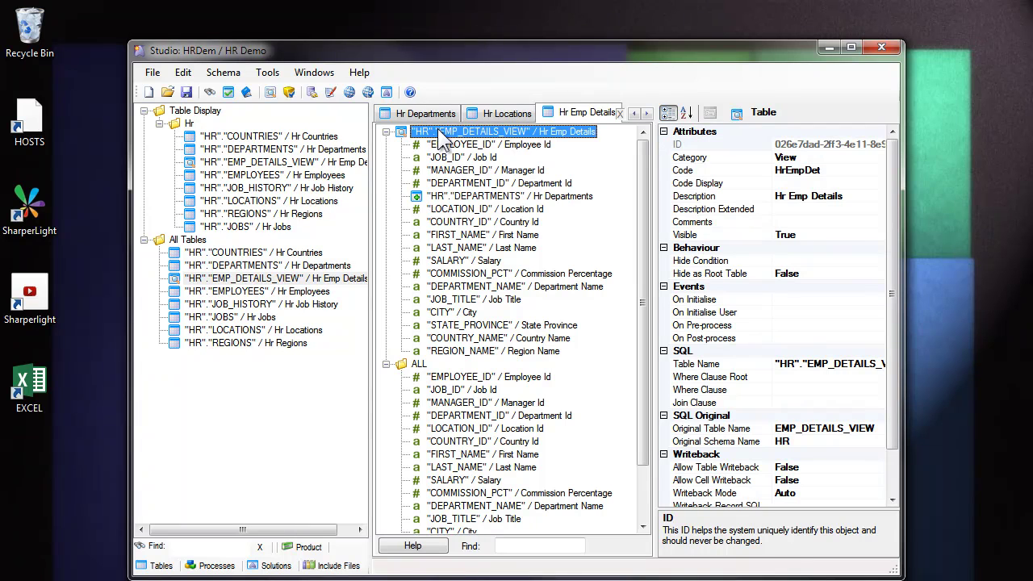
{"action": "left_click", "coordinate": [811, 233]}
{"action": "double_click", "coordinate": [810, 233]}
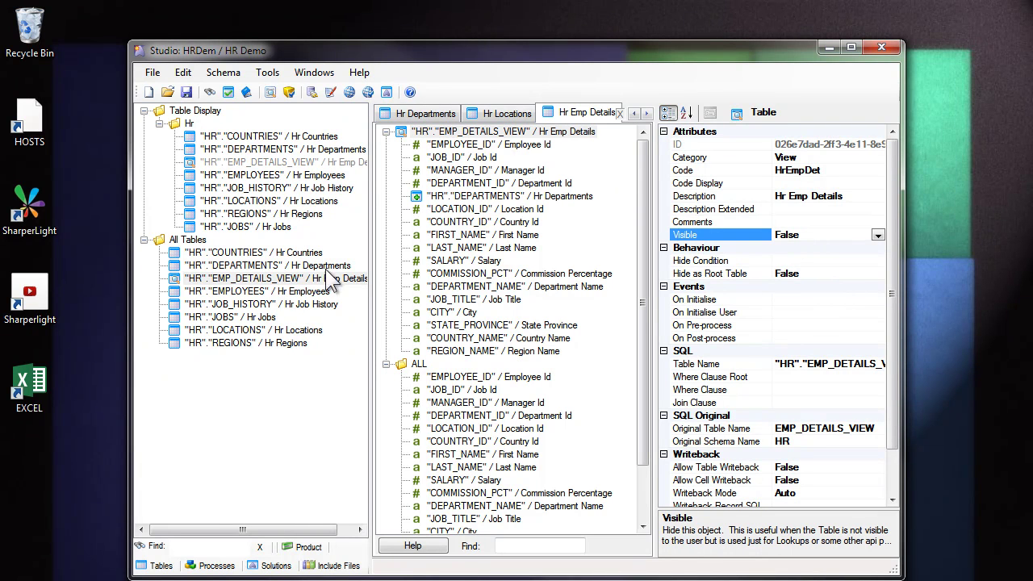
{"action": "left_click", "coordinate": [245, 304]}
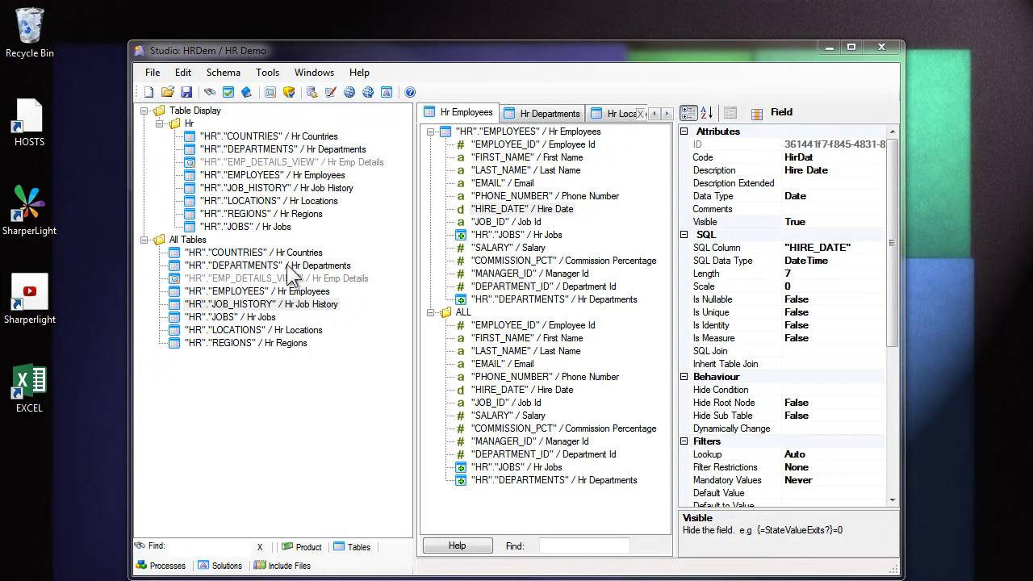
Replace 'Hr' with nothing across all table descriptions, searching tables' descriptions only
{"action": "left_click", "coordinate": [211, 92]}
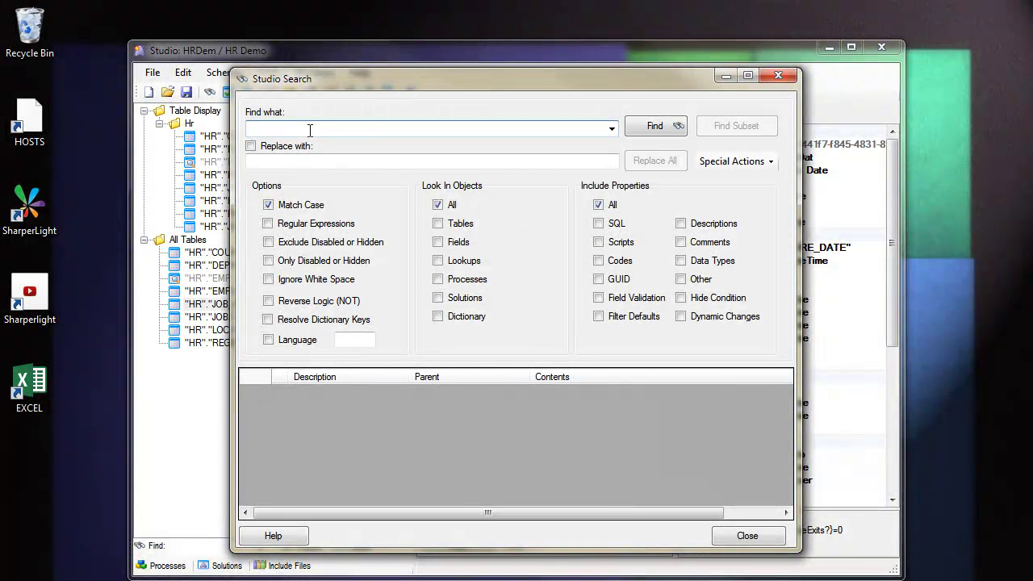
{"action": "type", "text": "Hr"}
{"action": "left_click", "coordinate": [438, 224]}
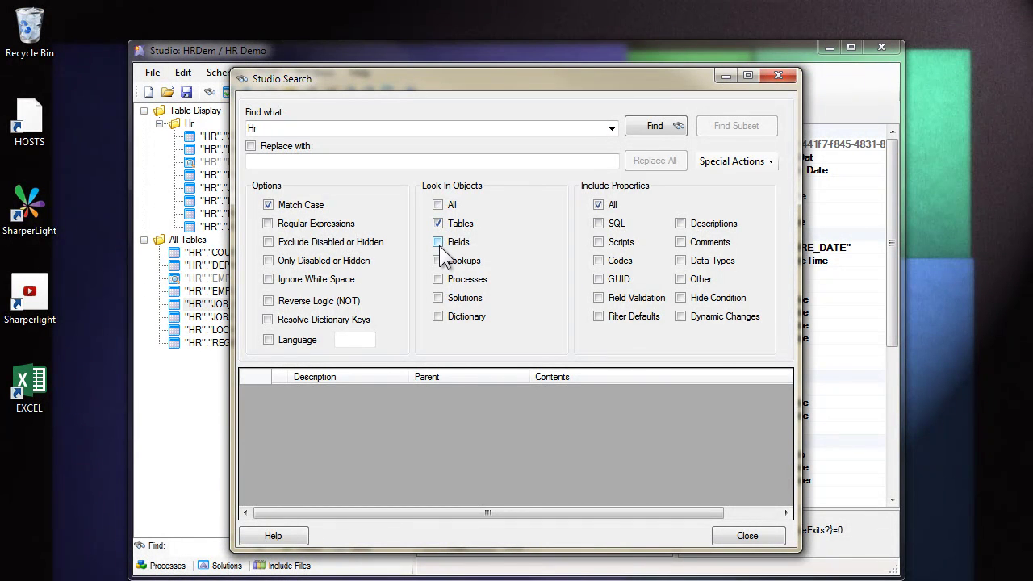
{"action": "left_click", "coordinate": [681, 224]}
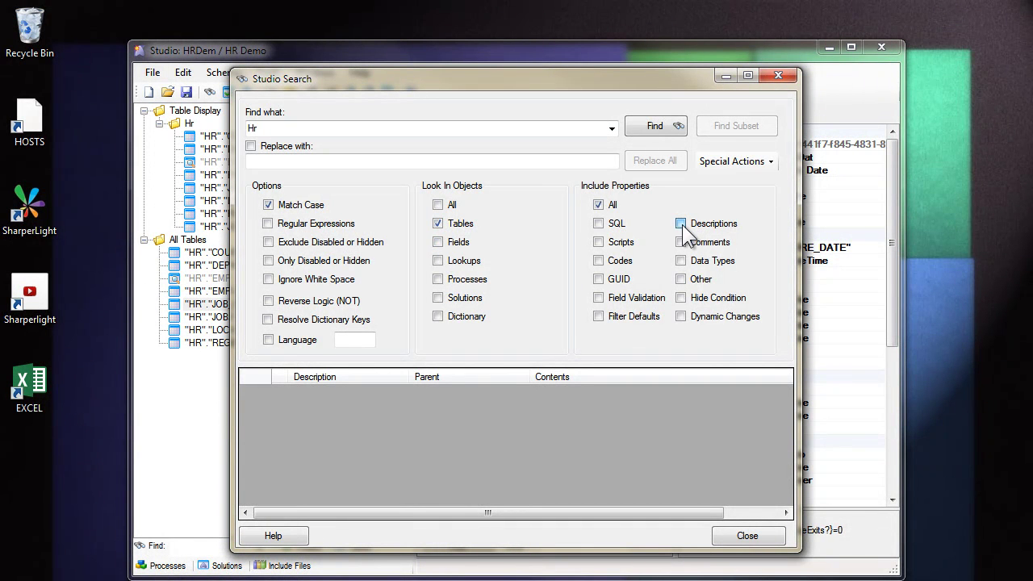
{"action": "left_click", "coordinate": [656, 127]}
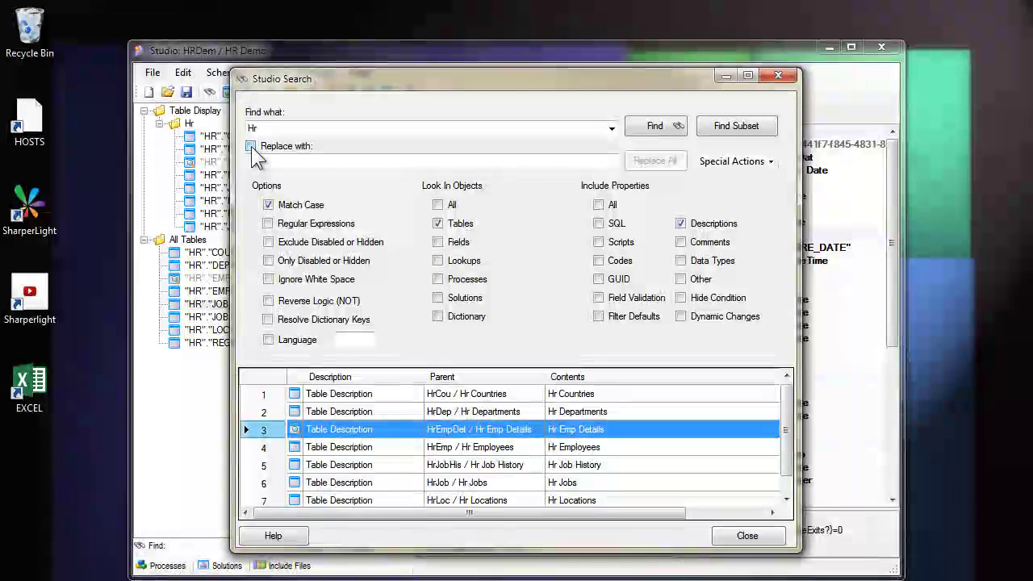
{"action": "left_click", "coordinate": [251, 146]}
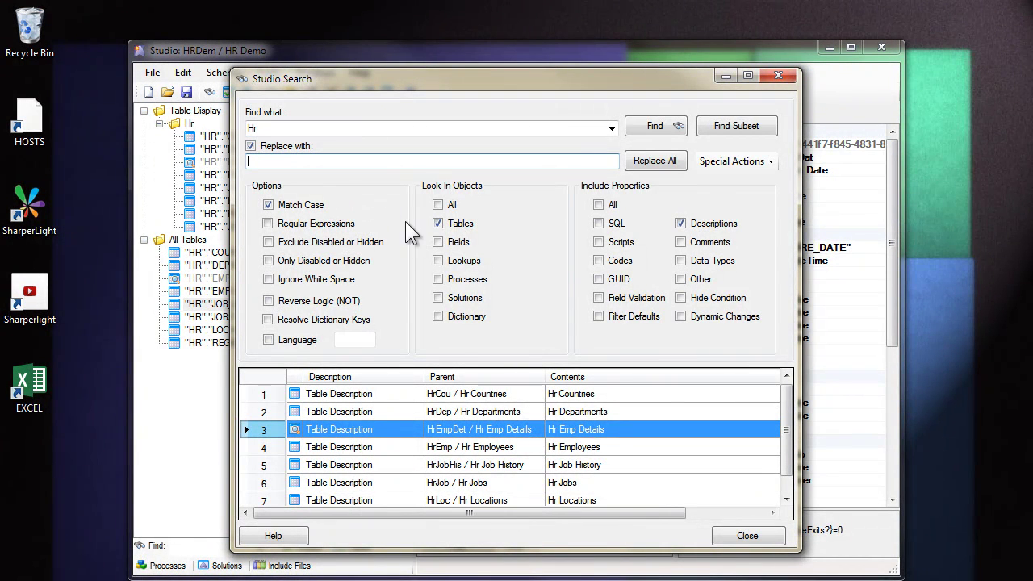
{"action": "left_click", "coordinate": [655, 161]}
{"action": "key", "text": "Return"}
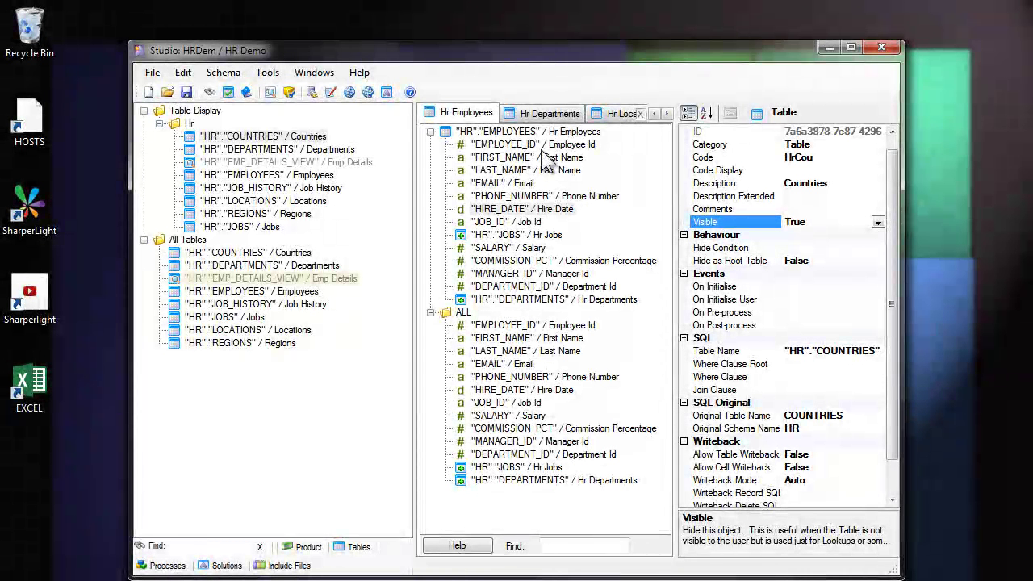
Inspect the EMPLOYEES table's code and the FIRST_NAME field's code and SQL column
{"action": "left_click", "coordinate": [519, 134]}
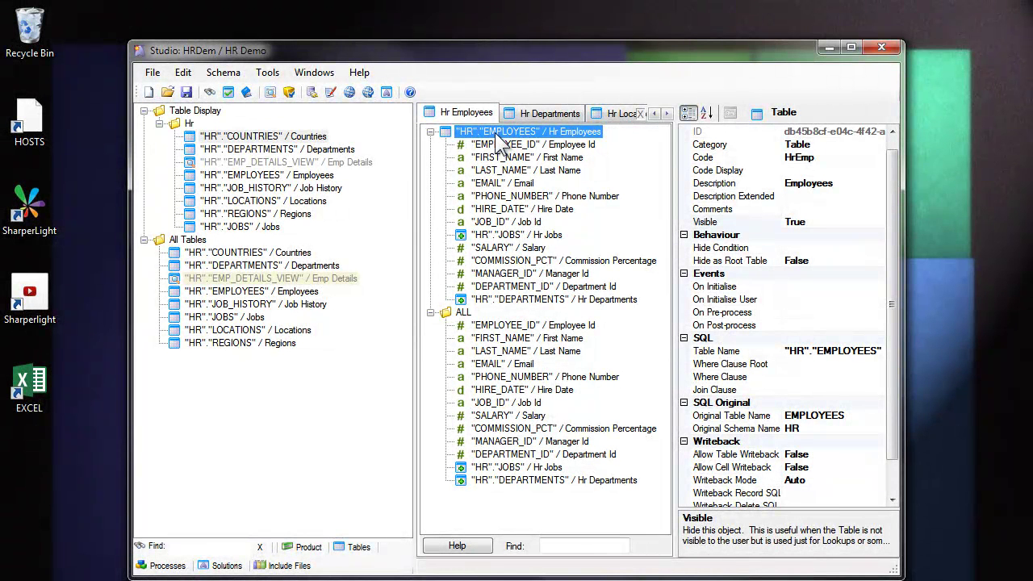
{"action": "left_click", "coordinate": [728, 158]}
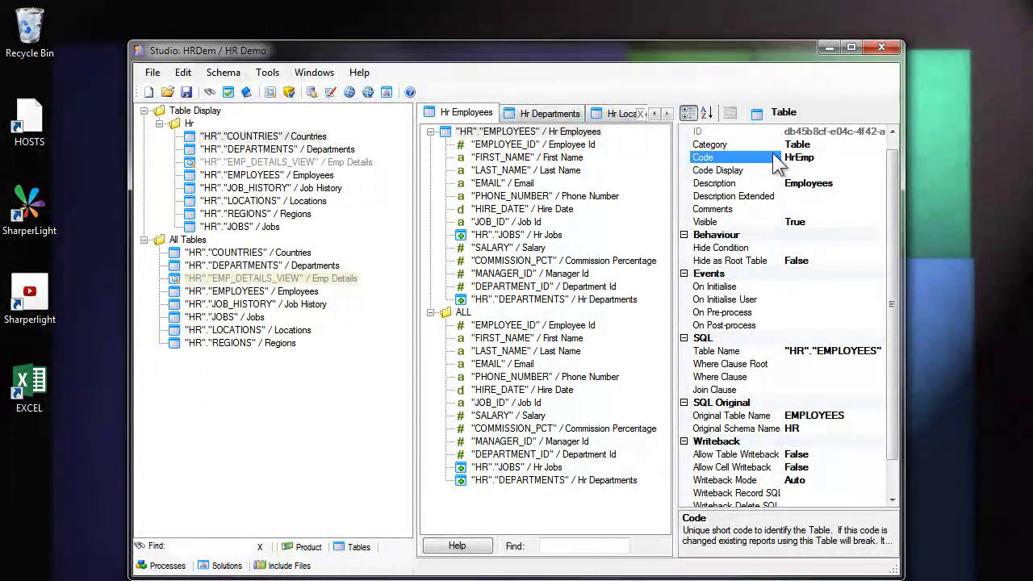
{"action": "left_click", "coordinate": [565, 158]}
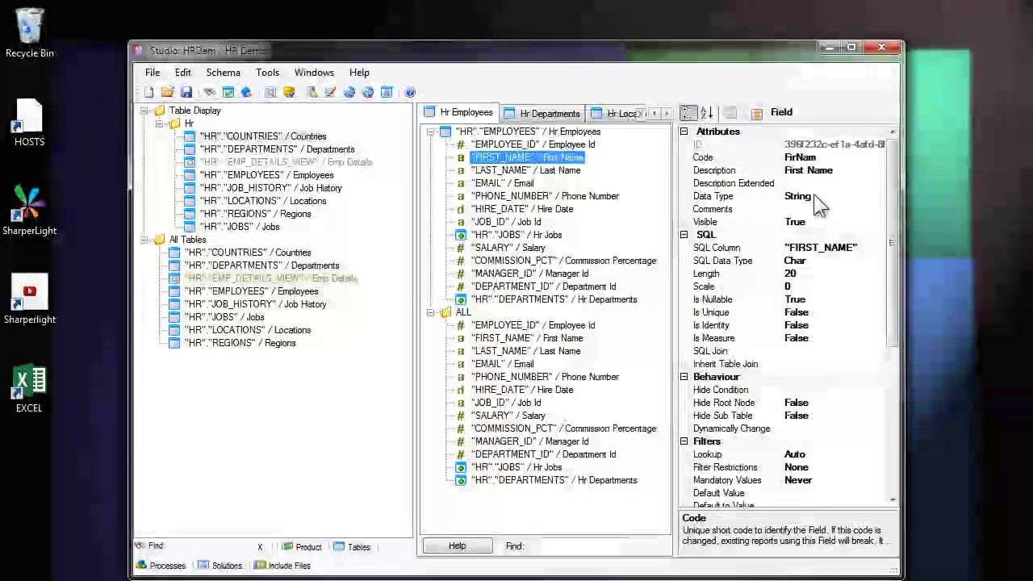
{"action": "left_click", "coordinate": [827, 158]}
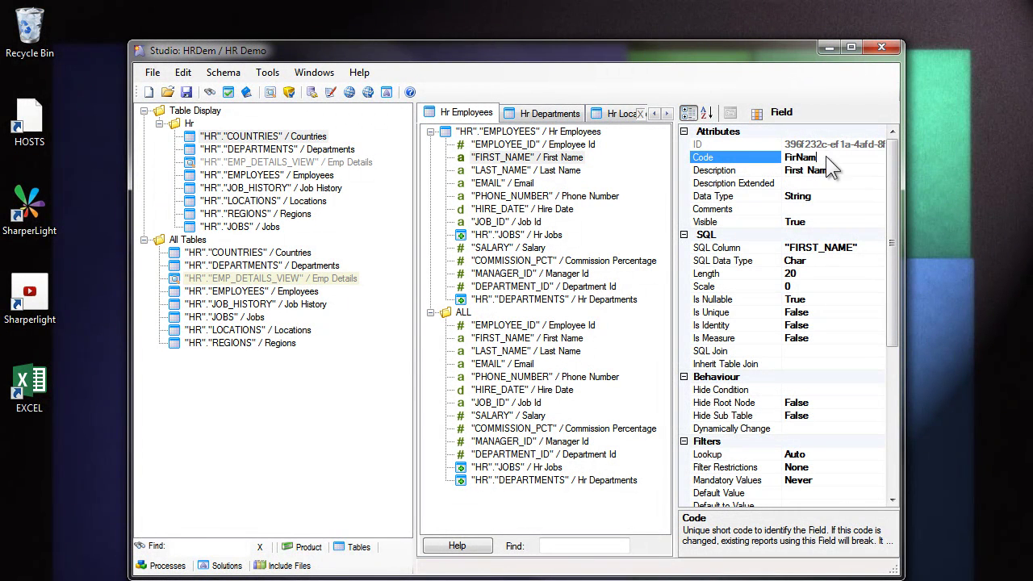
{"action": "left_click", "coordinate": [815, 247]}
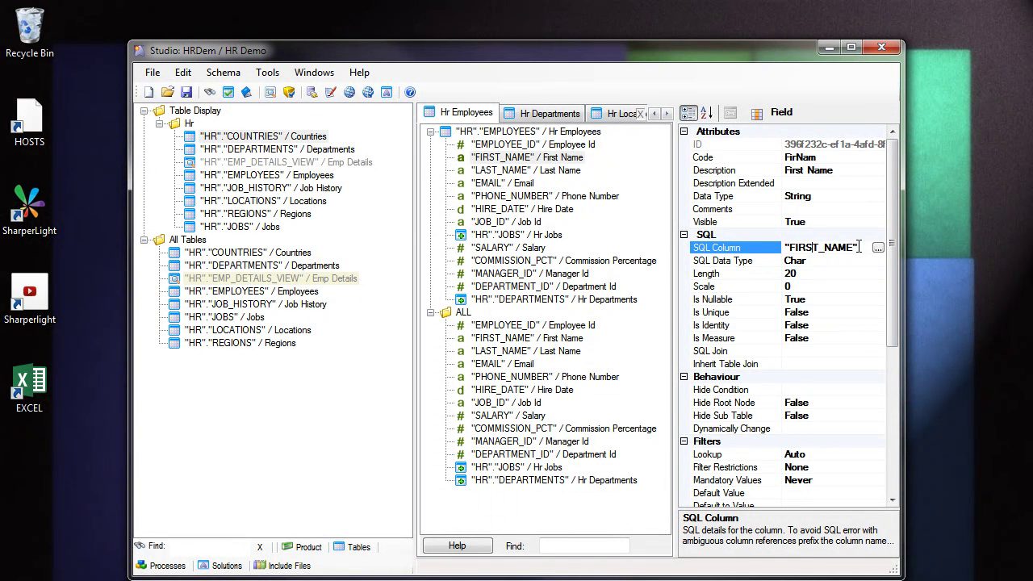
{"action": "left_click", "coordinate": [827, 156]}
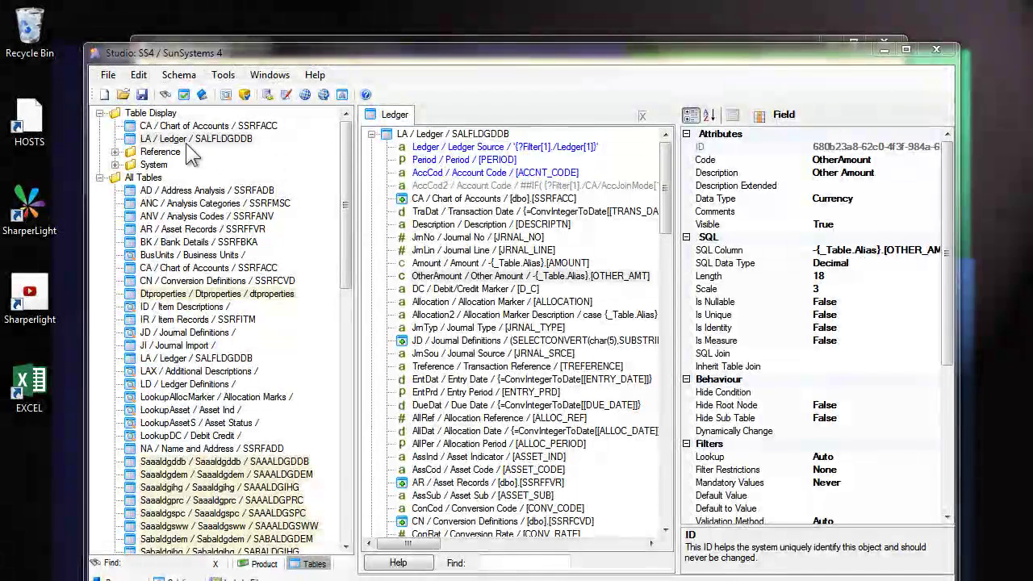
Inspect the Ledger table's settings and its TraDat, Ledger Source, Period and AccCod fields
{"action": "left_click", "coordinate": [197, 138]}
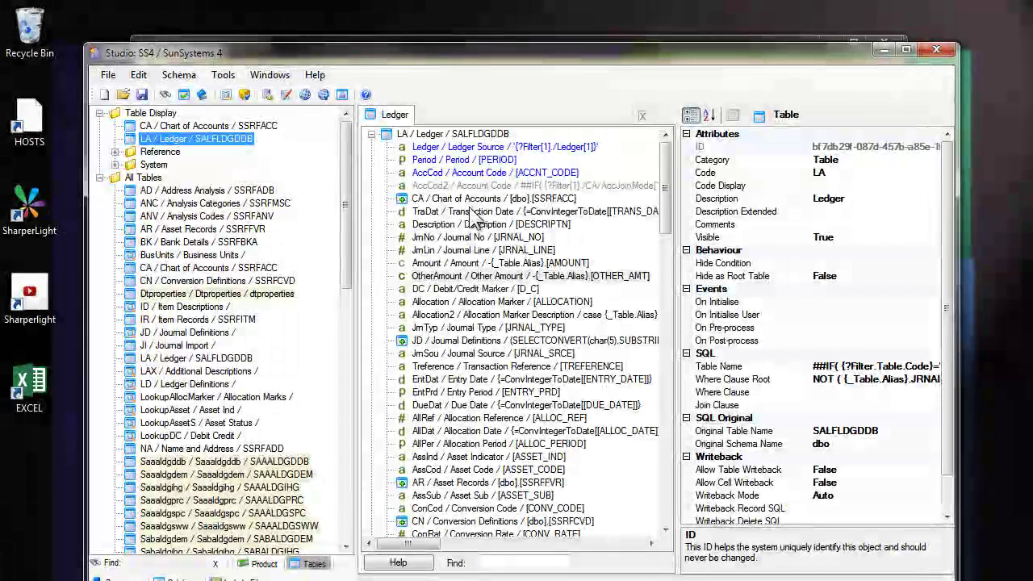
{"action": "left_click", "coordinate": [464, 212]}
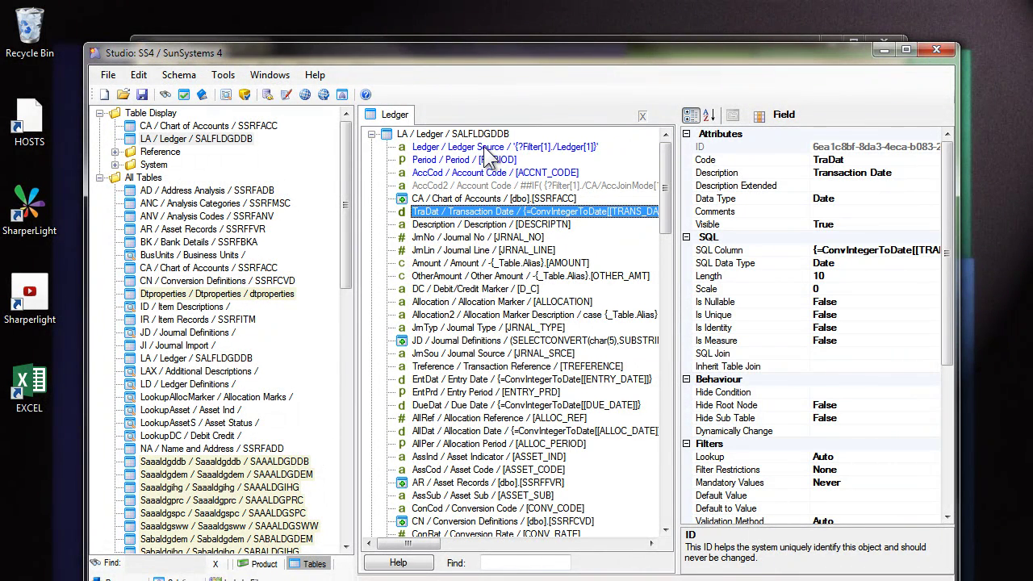
{"action": "left_click", "coordinate": [485, 149]}
{"action": "left_click", "coordinate": [489, 160]}
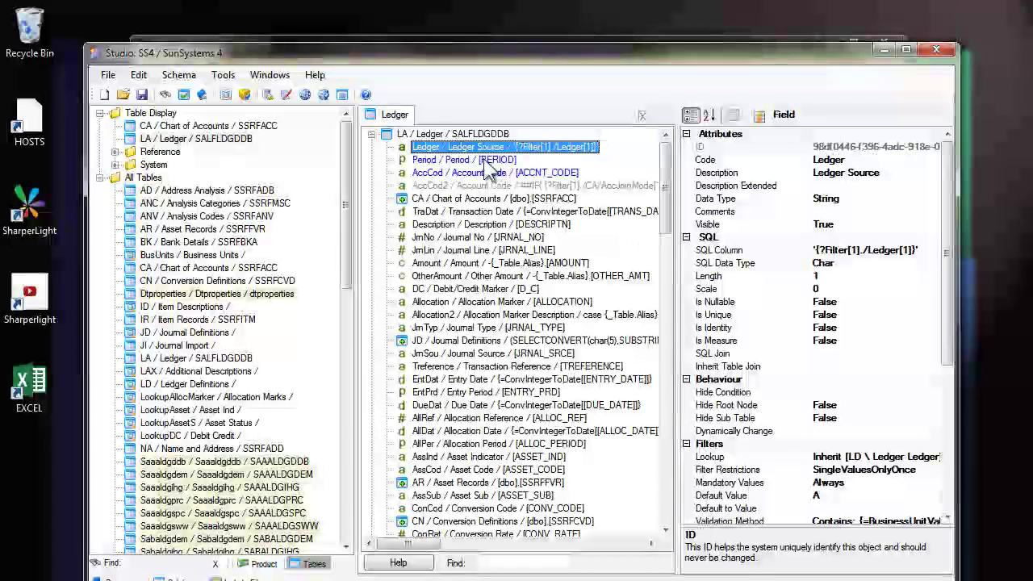
{"action": "left_click", "coordinate": [507, 172]}
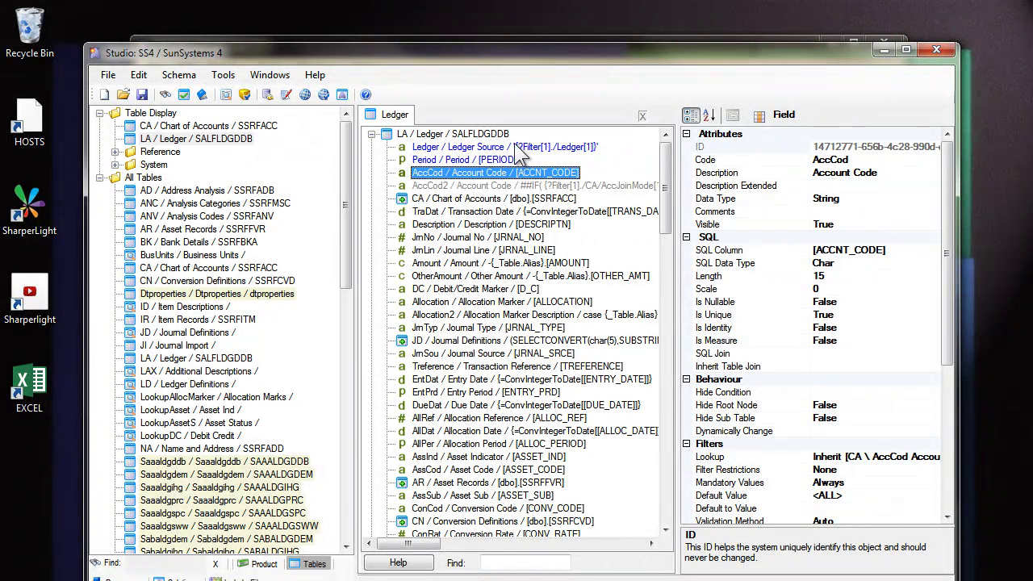
{"action": "left_click", "coordinate": [515, 146]}
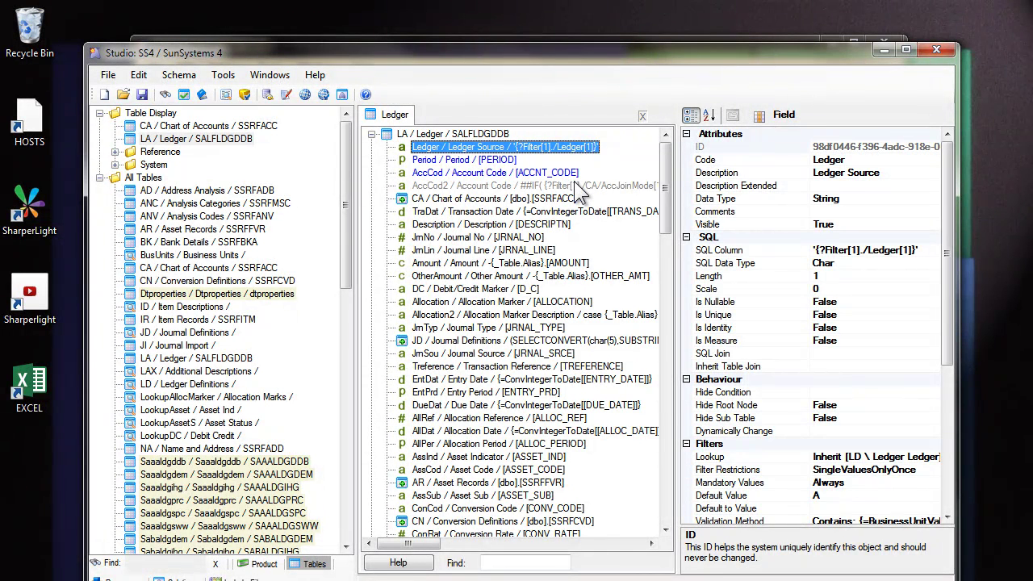
Change the Period field's default value from <ALL> to PERIOD
{"action": "left_click", "coordinate": [490, 162]}
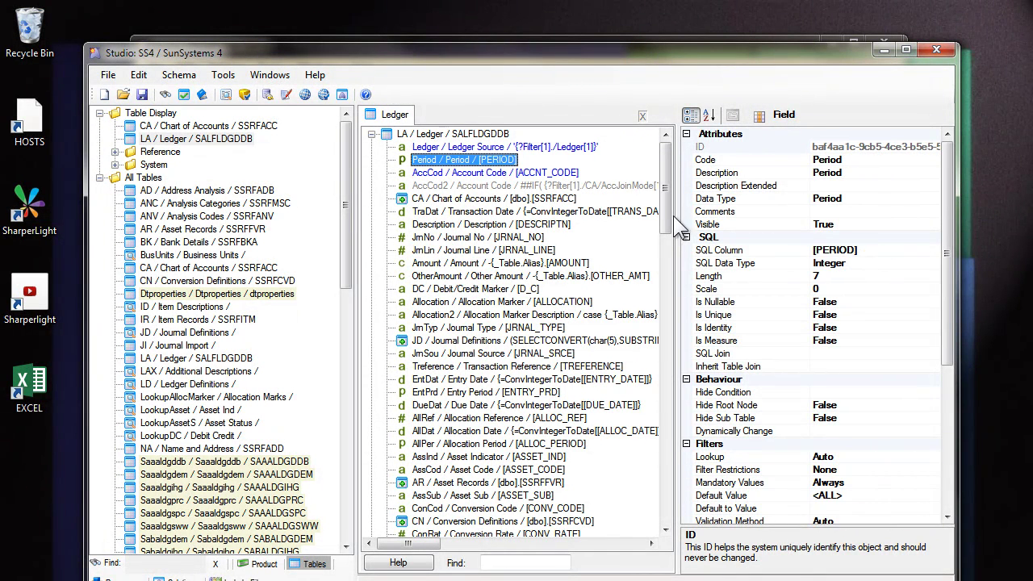
{"action": "left_click_drag", "start_coordinate": [950, 314], "coordinate": [955, 410]}
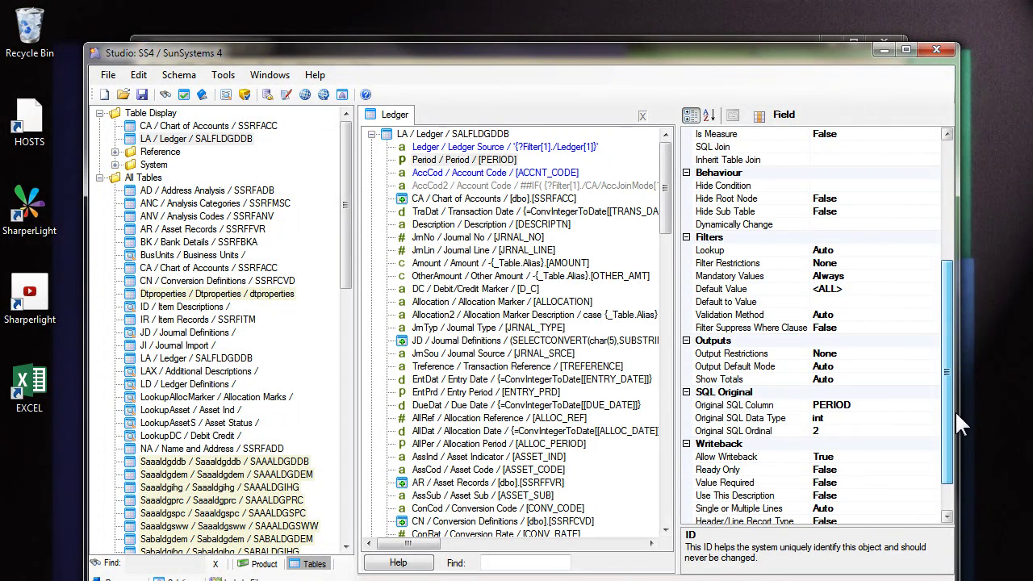
{"action": "left_click", "coordinate": [441, 159]}
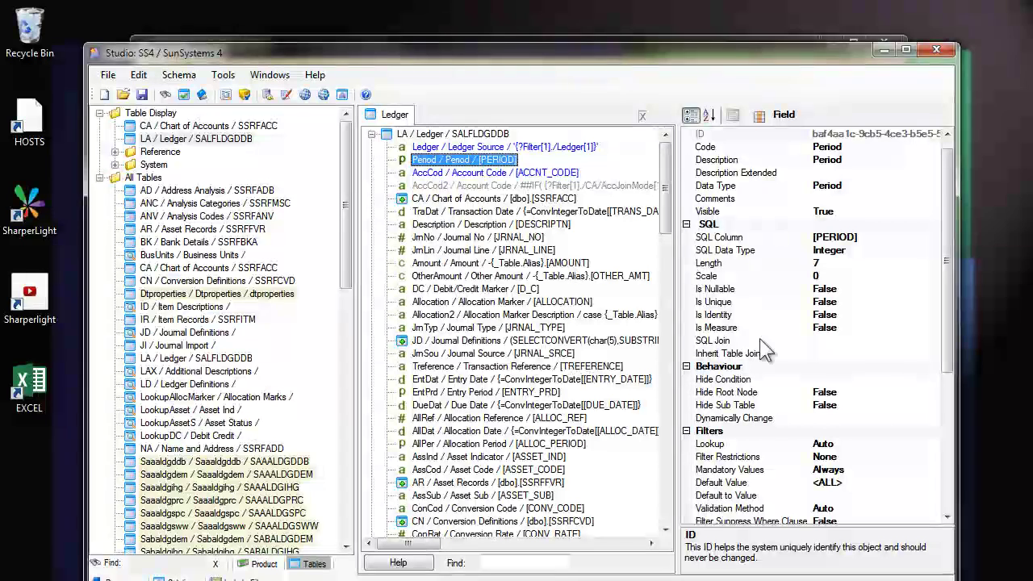
{"action": "left_click_drag", "start_coordinate": [949, 305], "coordinate": [947, 339]}
{"action": "left_click", "coordinate": [857, 404]}
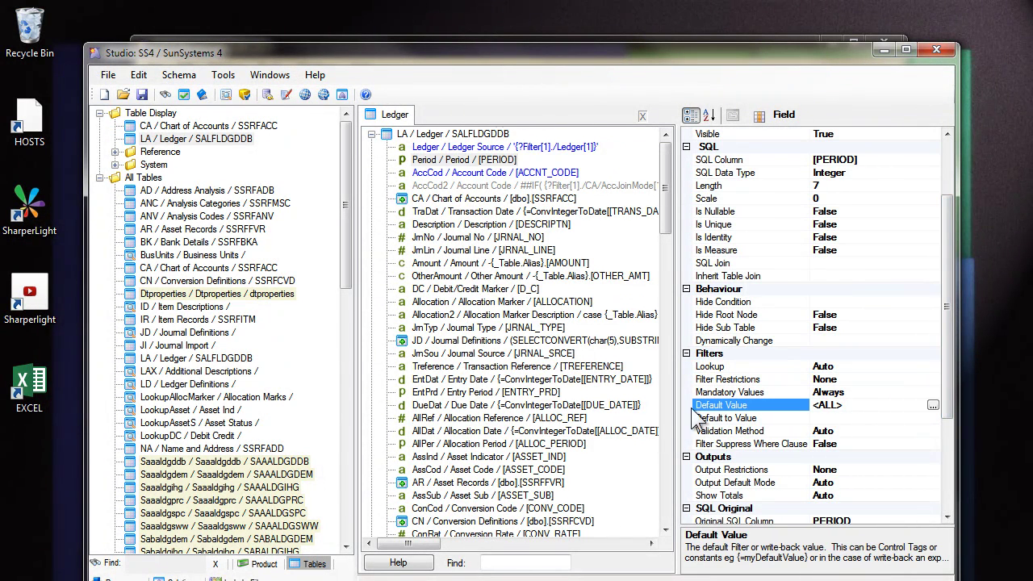
{"action": "key", "text": "BackSpace"}
{"action": "key", "text": "BackSpace"}
{"action": "key", "text": "BackSpace"}
{"action": "key", "text": "BackSpace"}
{"action": "key", "text": "BackSpace"}
{"action": "type", "text": "PERIOD"}
{"action": "left_click", "coordinate": [586, 148]}
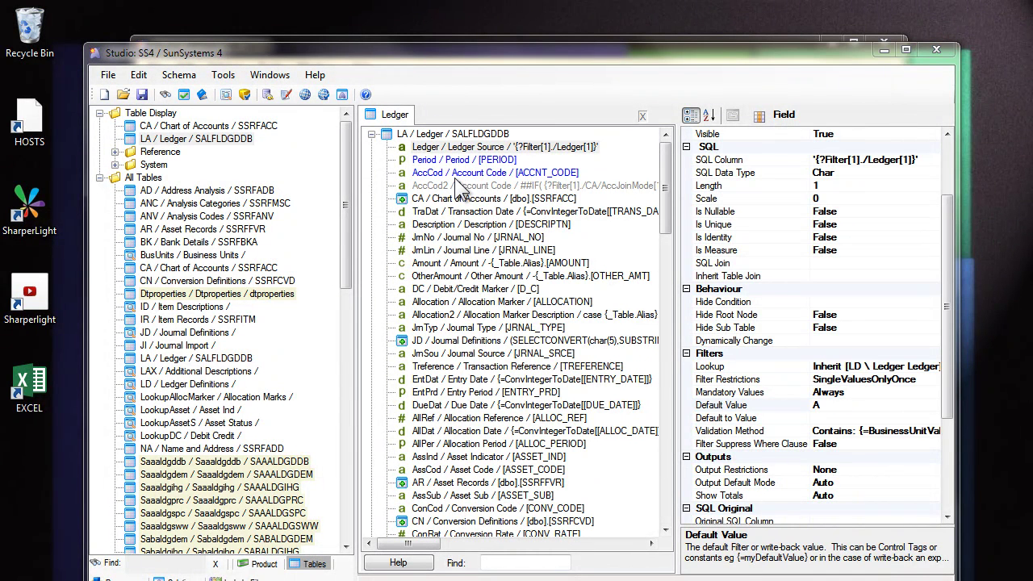
Review the Account Code field's lookup settings and close them unchanged
{"action": "left_click", "coordinate": [493, 173]}
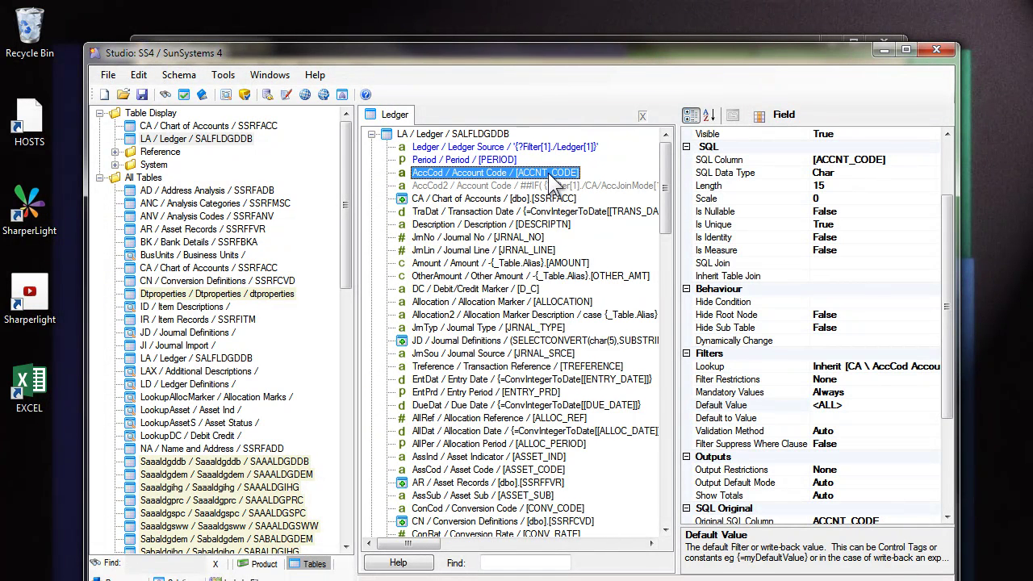
{"action": "left_click", "coordinate": [827, 367]}
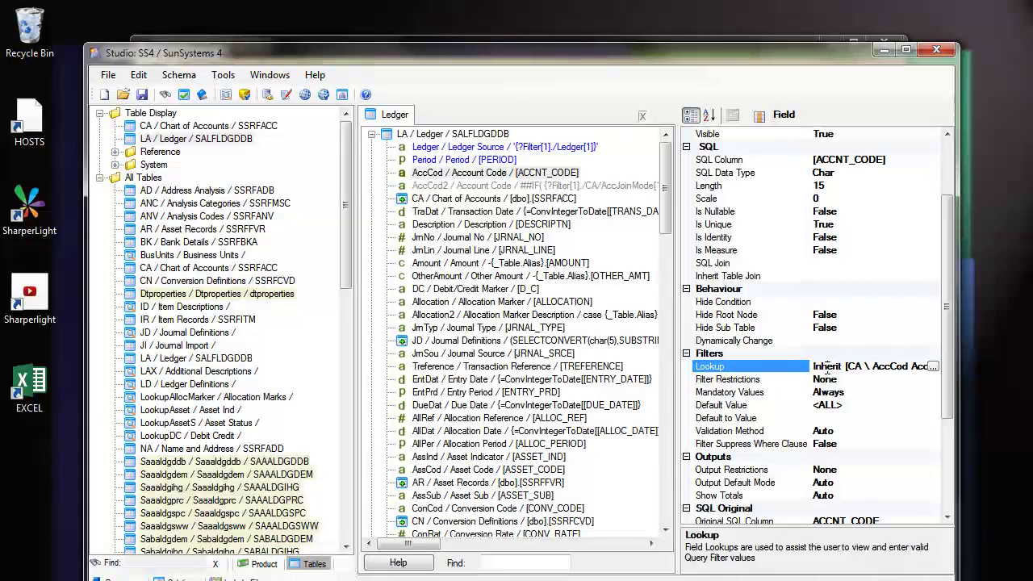
{"action": "left_click", "coordinate": [934, 366]}
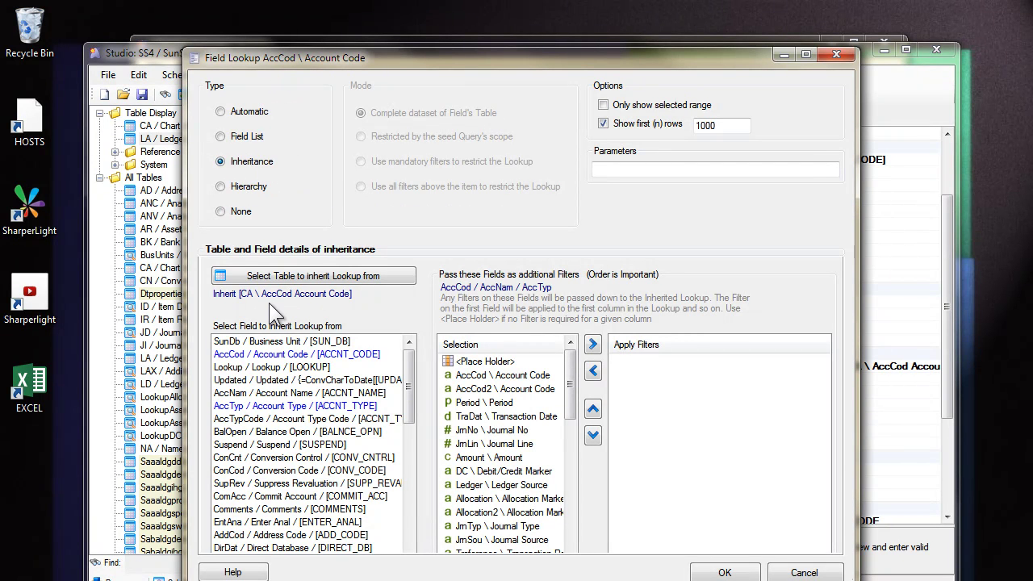
{"action": "key", "text": "Return"}
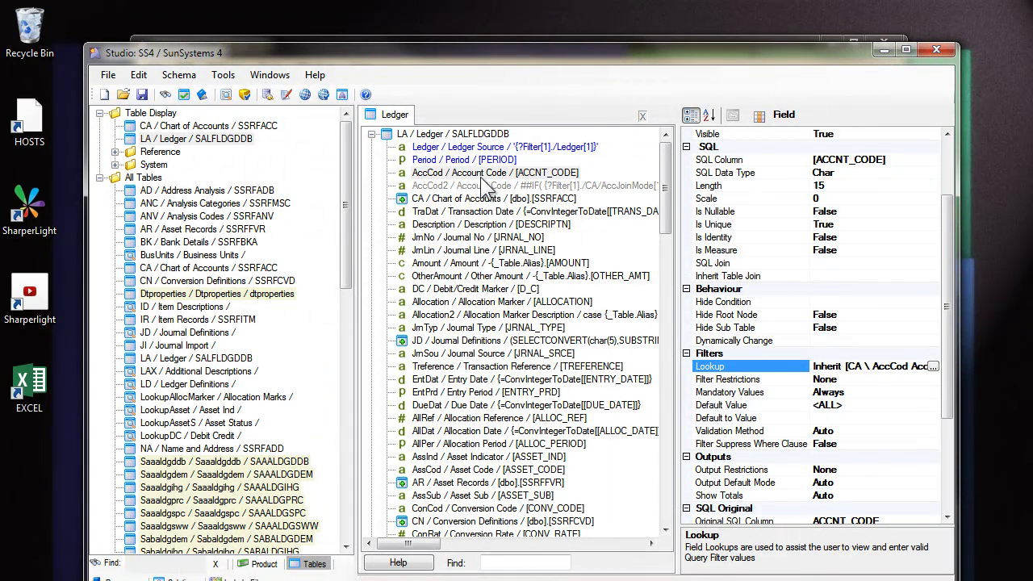
Set the Amount field's lookup type to None
{"action": "left_click", "coordinate": [453, 265]}
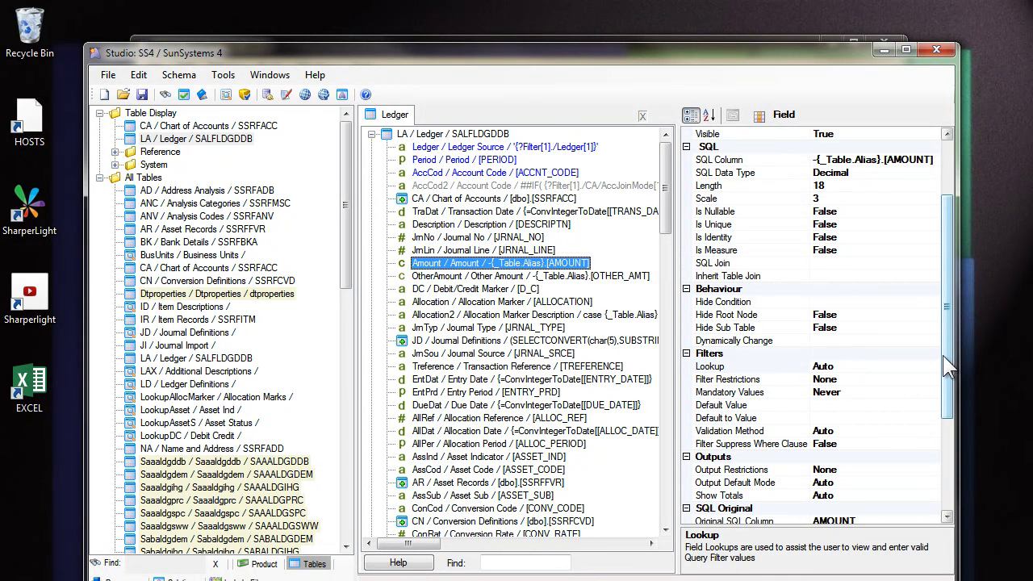
{"action": "left_click_drag", "start_coordinate": [947, 347], "coordinate": [951, 387]}
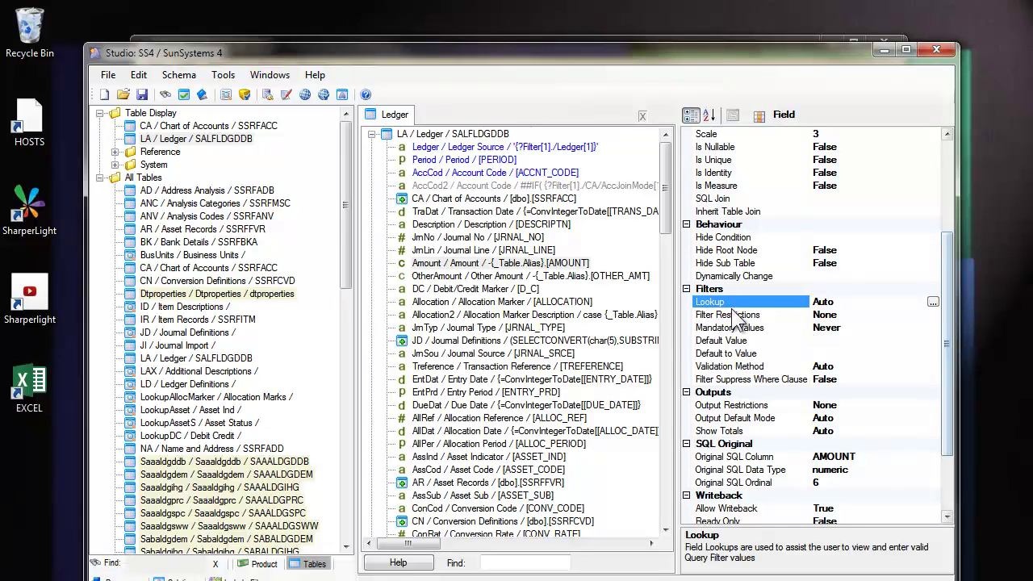
{"action": "left_click", "coordinate": [933, 301]}
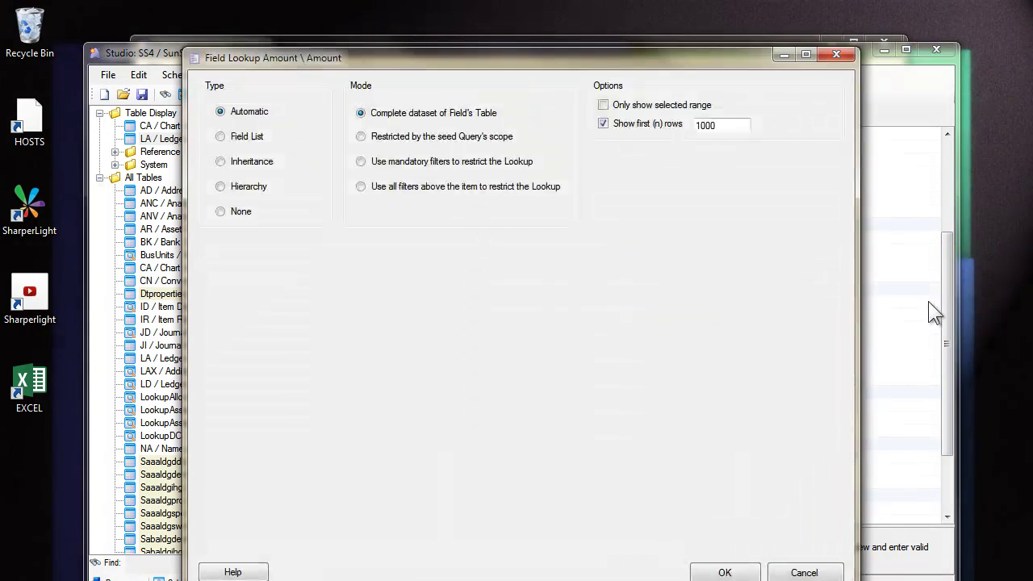
{"action": "left_click", "coordinate": [233, 213]}
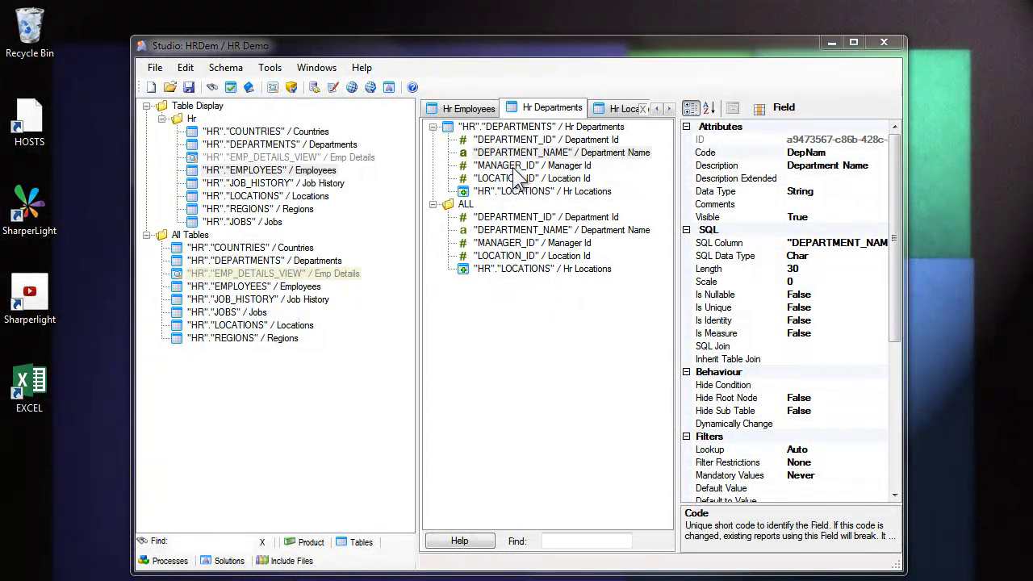
Append XX to the Manager Id field's SQL column so it reads "MANAGER_ID" XX
{"action": "left_click", "coordinate": [514, 166]}
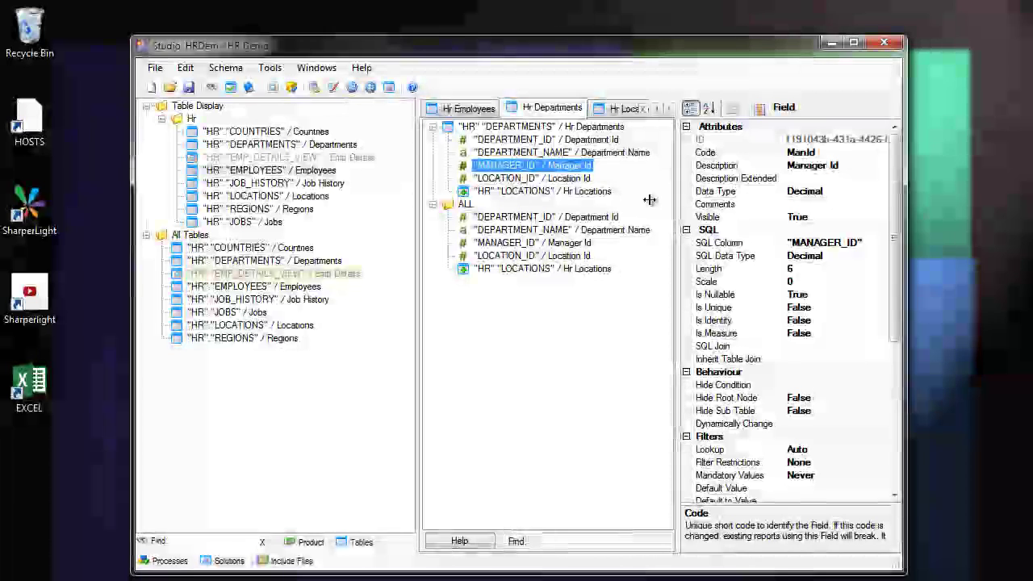
{"action": "left_click", "coordinate": [879, 243]}
{"action": "left_click", "coordinate": [880, 243]}
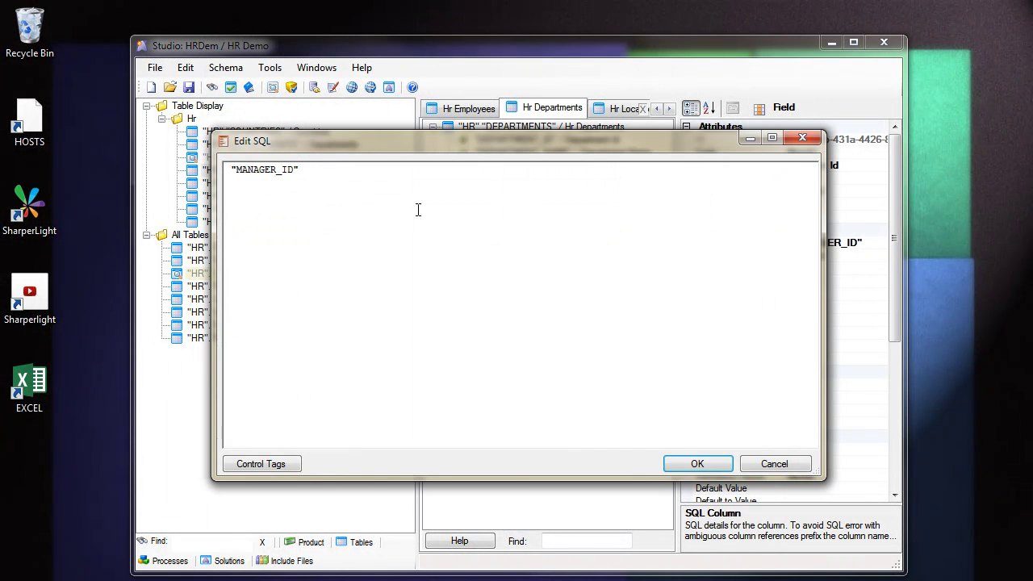
{"action": "type", "text": "XX"}
{"action": "left_click", "coordinate": [697, 464]}
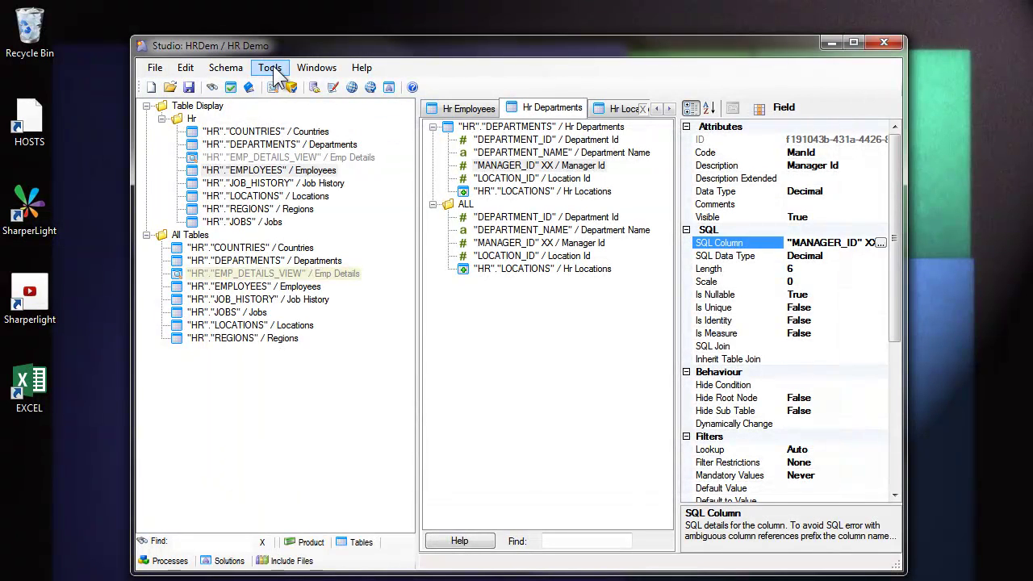
Run the Query Tester on HR Demo and view the ORA-00907 error under Departments
{"action": "left_click", "coordinate": [271, 68]}
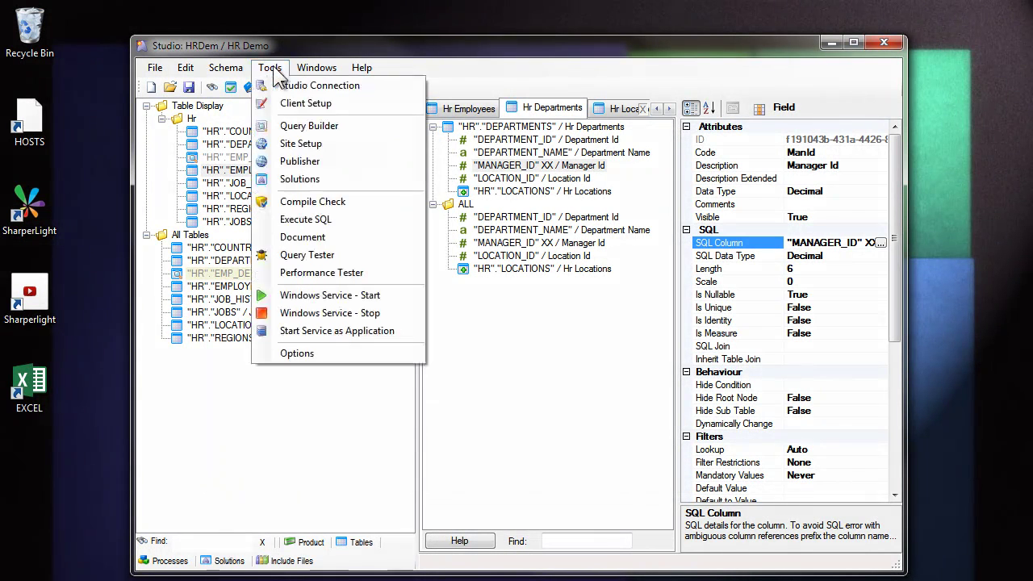
{"action": "left_click", "coordinate": [331, 256]}
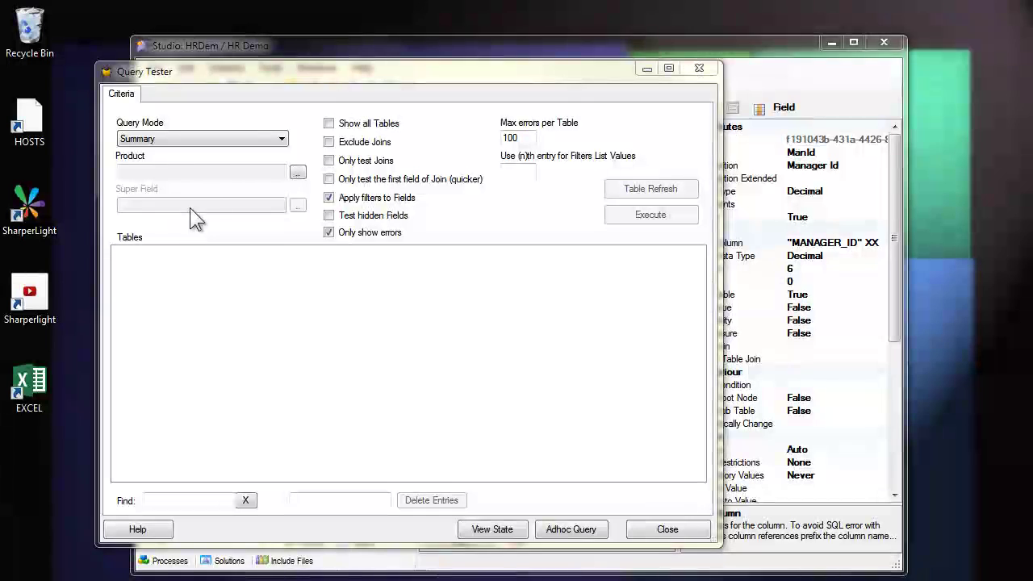
{"action": "left_click", "coordinate": [298, 175]}
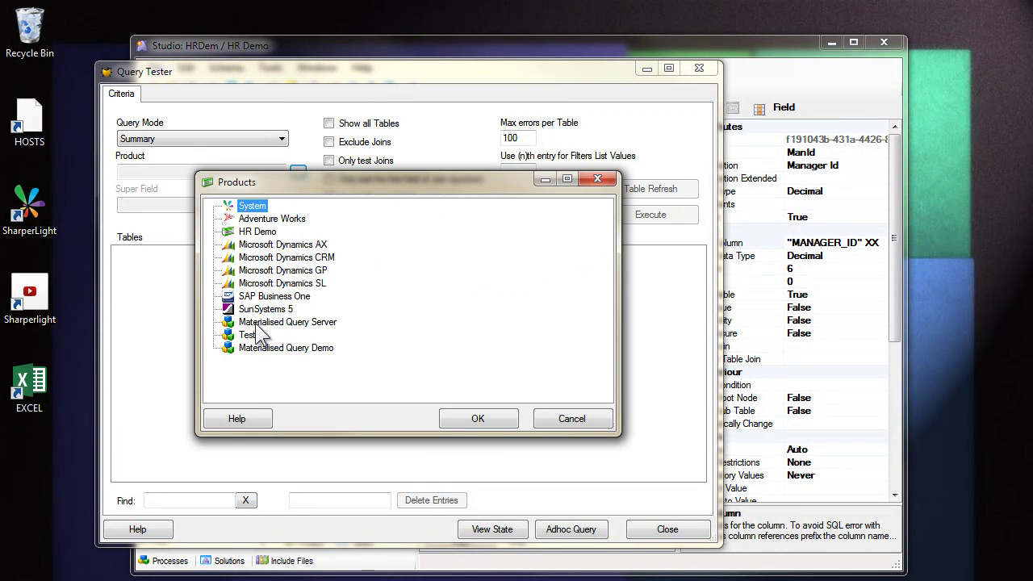
{"action": "double_click", "coordinate": [257, 232]}
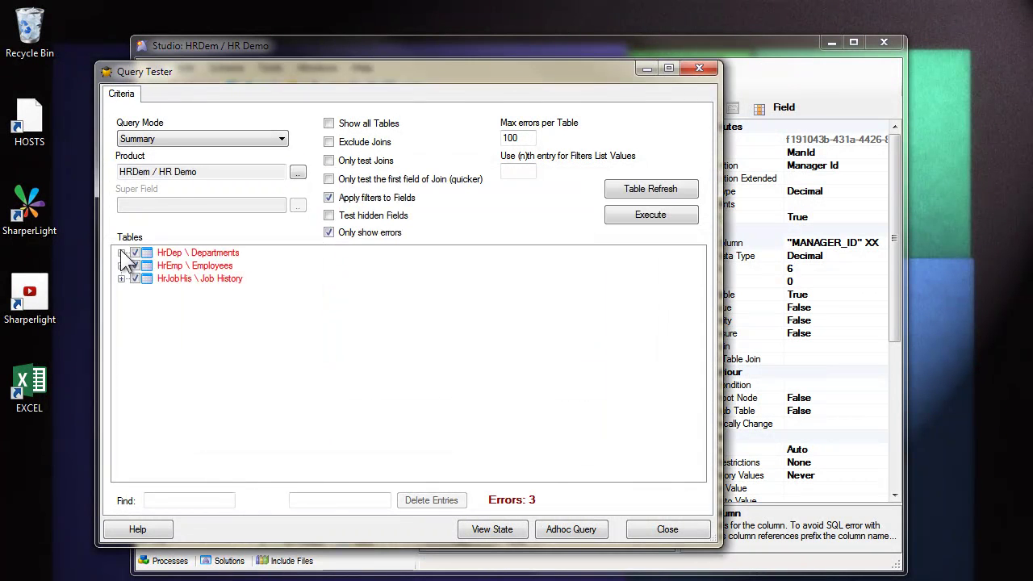
{"action": "left_click", "coordinate": [121, 253]}
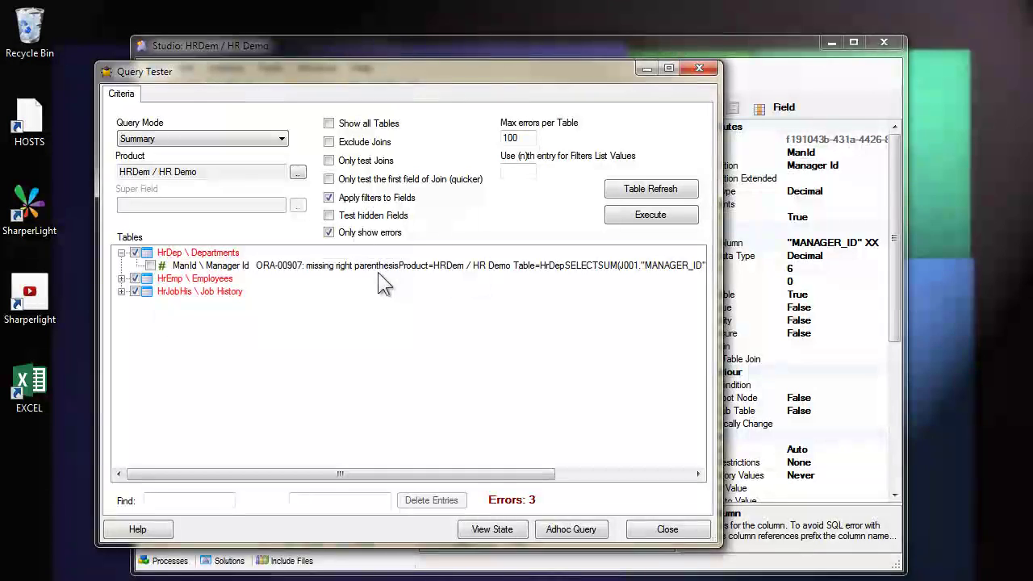
{"action": "double_click", "coordinate": [366, 267]}
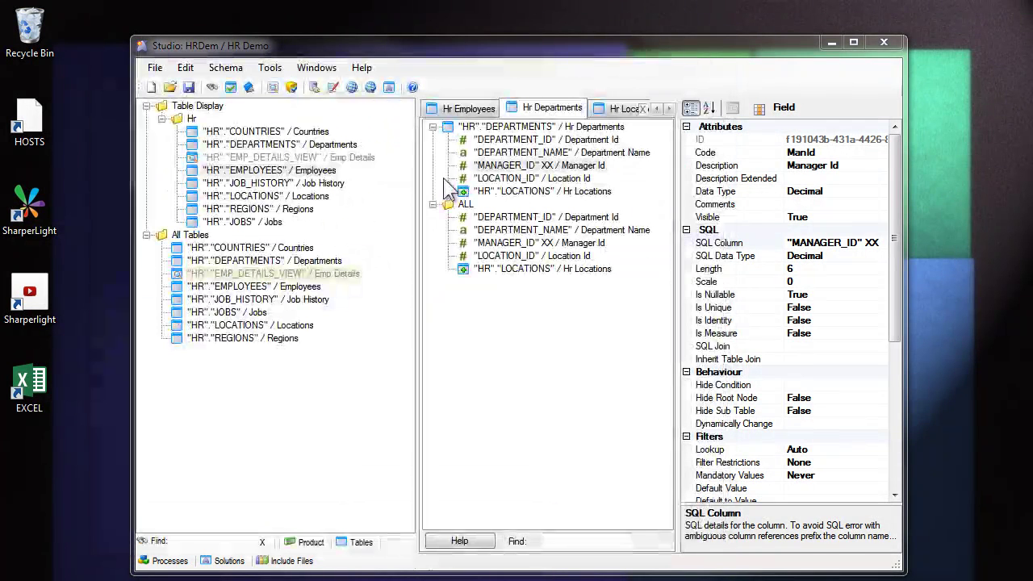
Check Department Name and Location Id, then restore the model's Last Saved backup
{"action": "left_click", "coordinate": [525, 154]}
{"action": "left_click", "coordinate": [548, 180]}
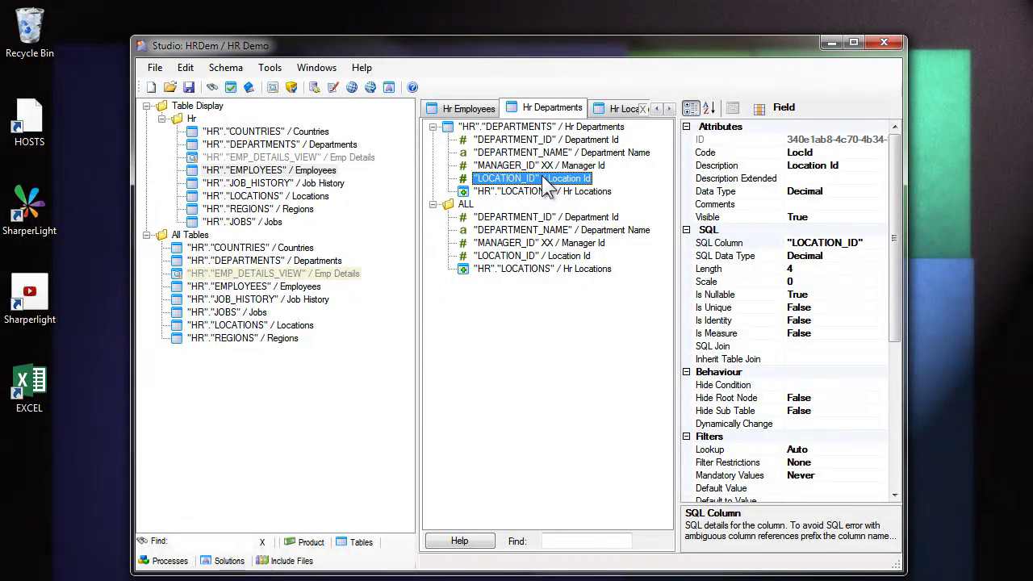
{"action": "left_click", "coordinate": [155, 68]}
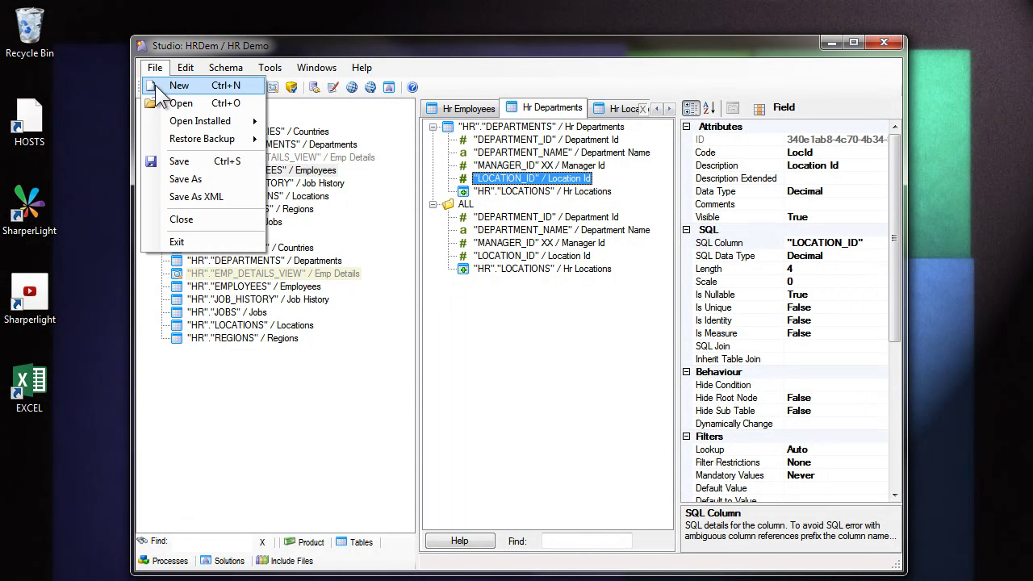
{"action": "mouse_move", "coordinate": [162, 144]}
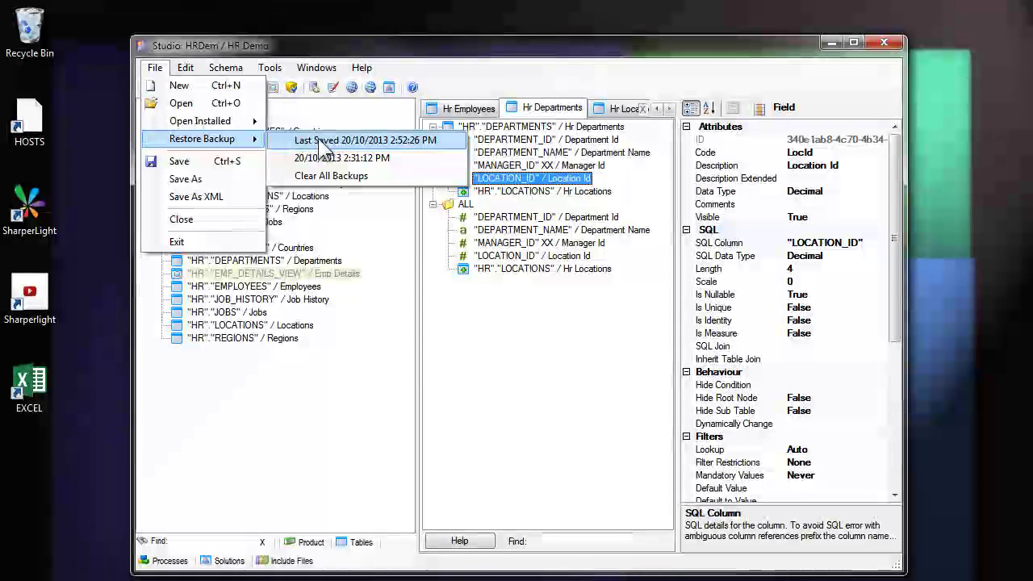
{"action": "left_click", "coordinate": [339, 138]}
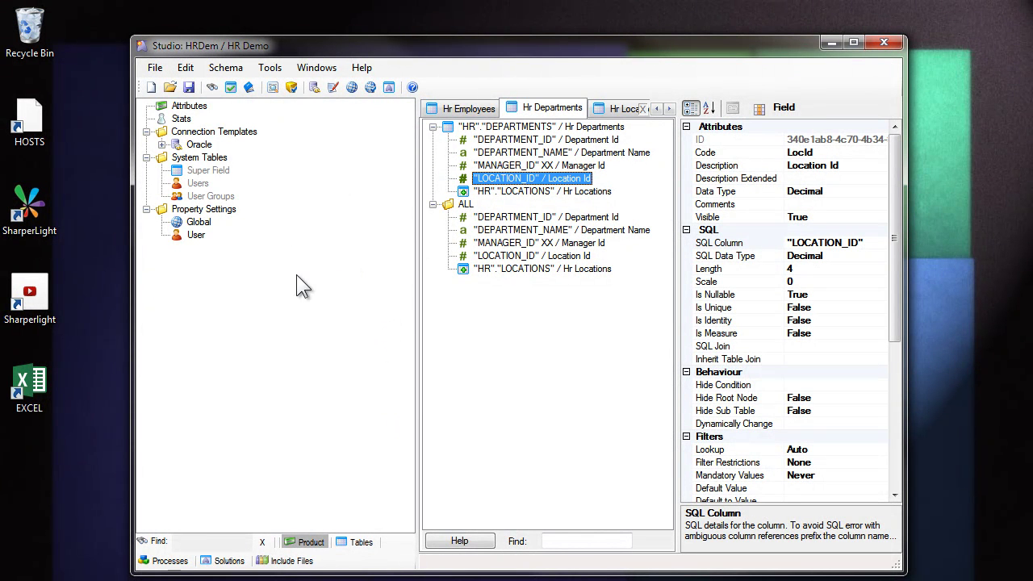
Review the HR Demo product's description, licence type, author, history and version properties
{"action": "left_click", "coordinate": [179, 106]}
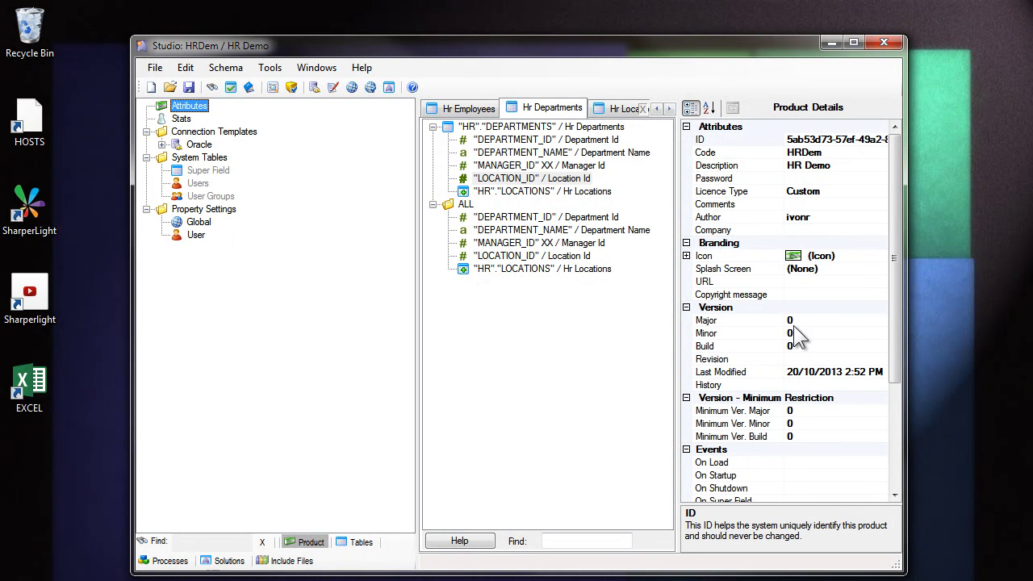
{"action": "left_click", "coordinate": [838, 163]}
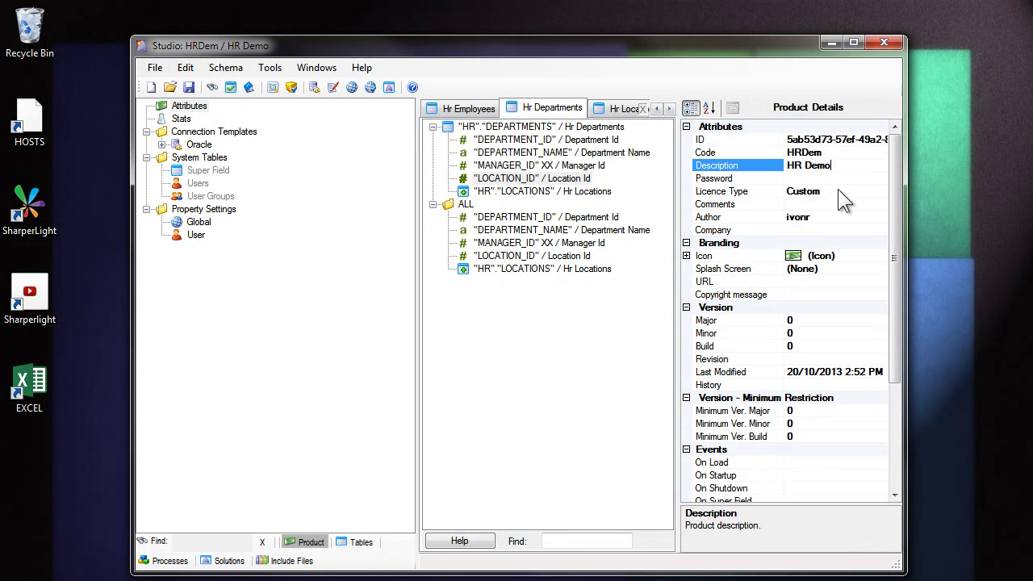
{"action": "left_click", "coordinate": [840, 190]}
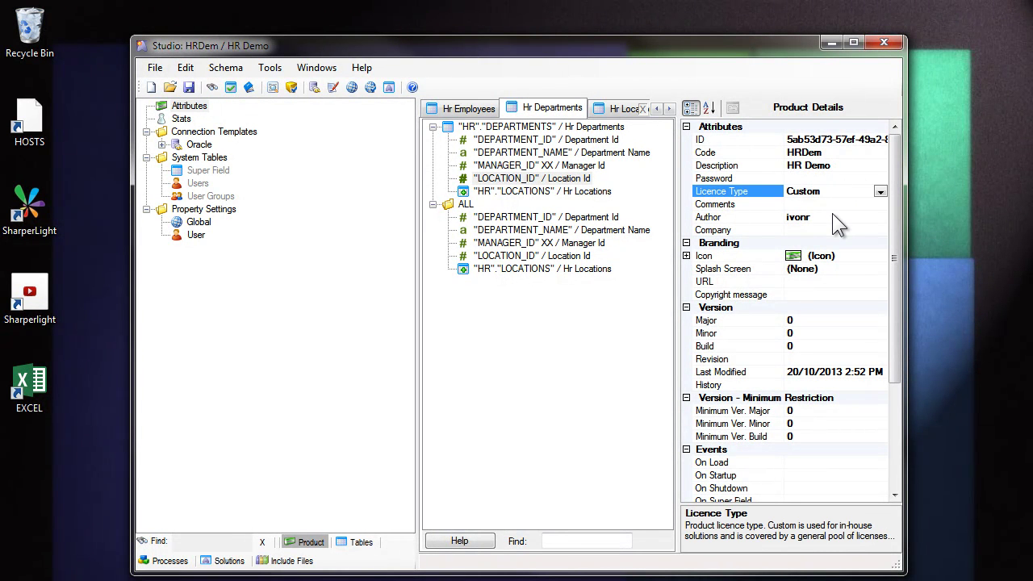
{"action": "left_click", "coordinate": [830, 212]}
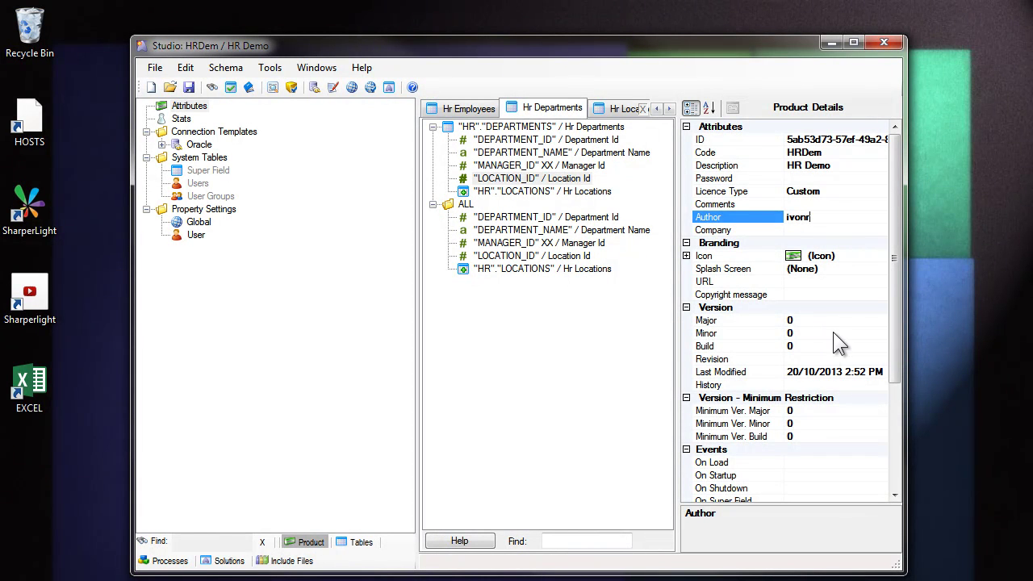
{"action": "left_click", "coordinate": [811, 382]}
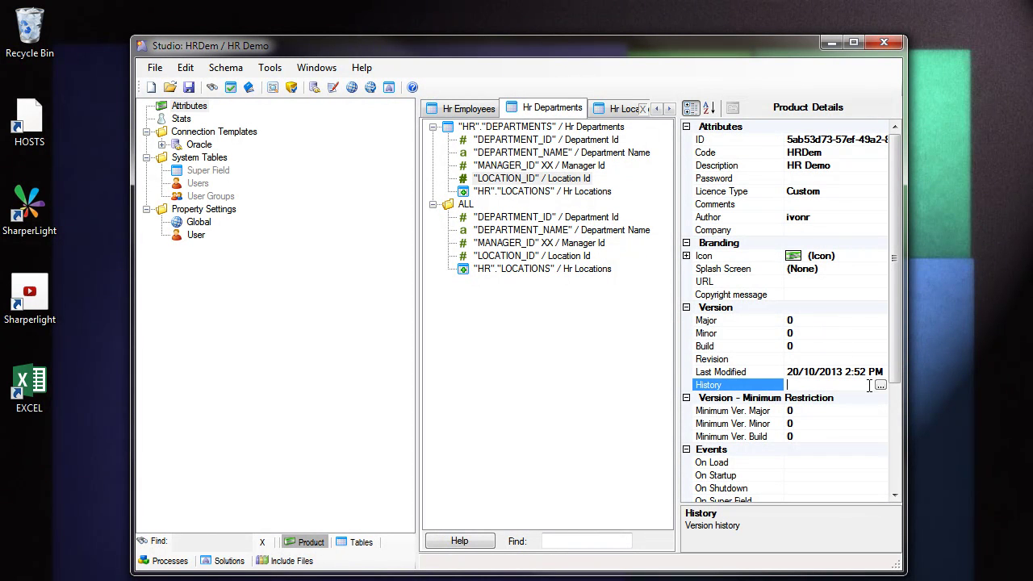
{"action": "left_click", "coordinate": [805, 342]}
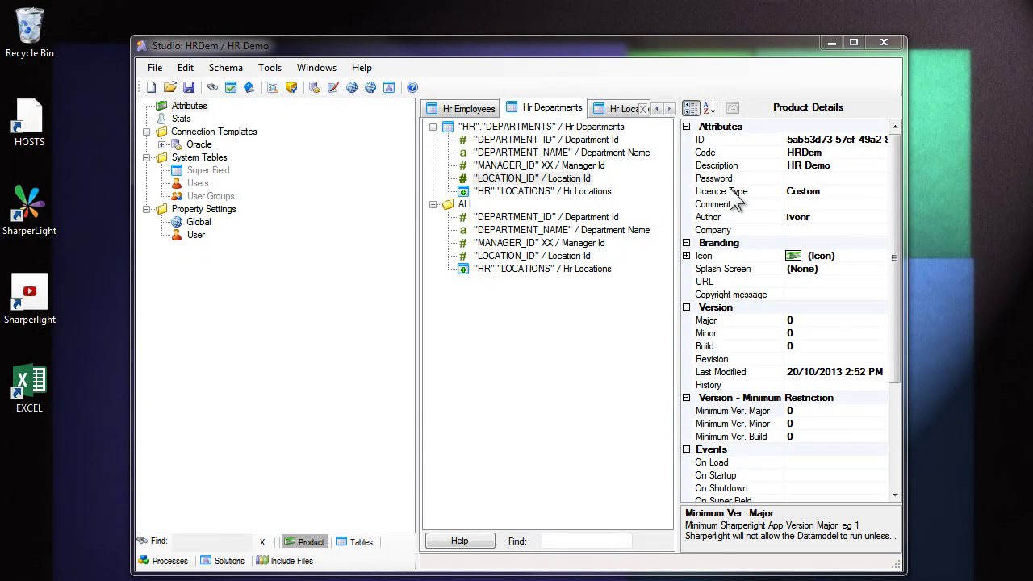
Keep the product's licence type set to Custom
{"action": "left_click", "coordinate": [831, 190]}
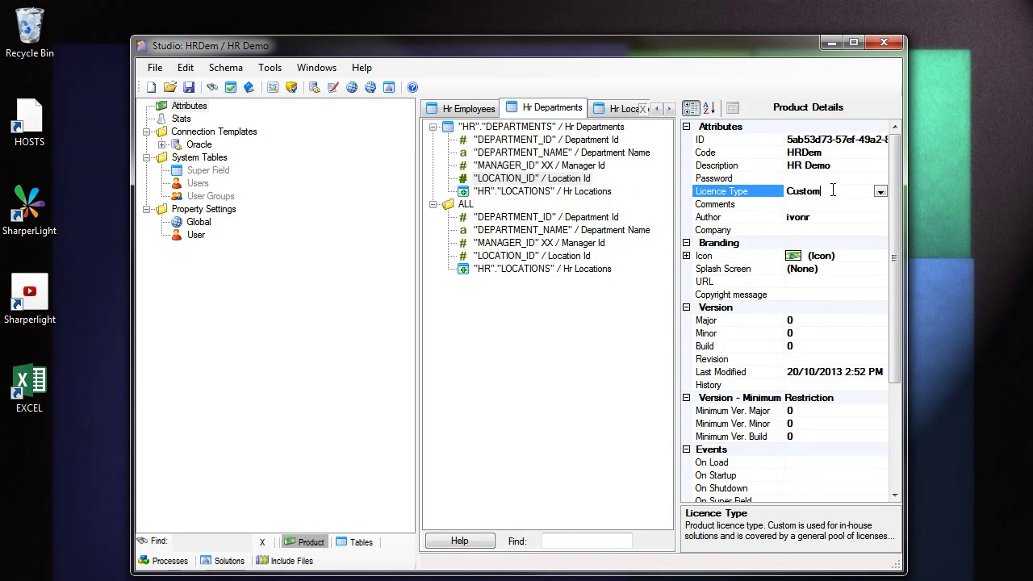
{"action": "left_click", "coordinate": [879, 192]}
{"action": "left_click", "coordinate": [865, 203]}
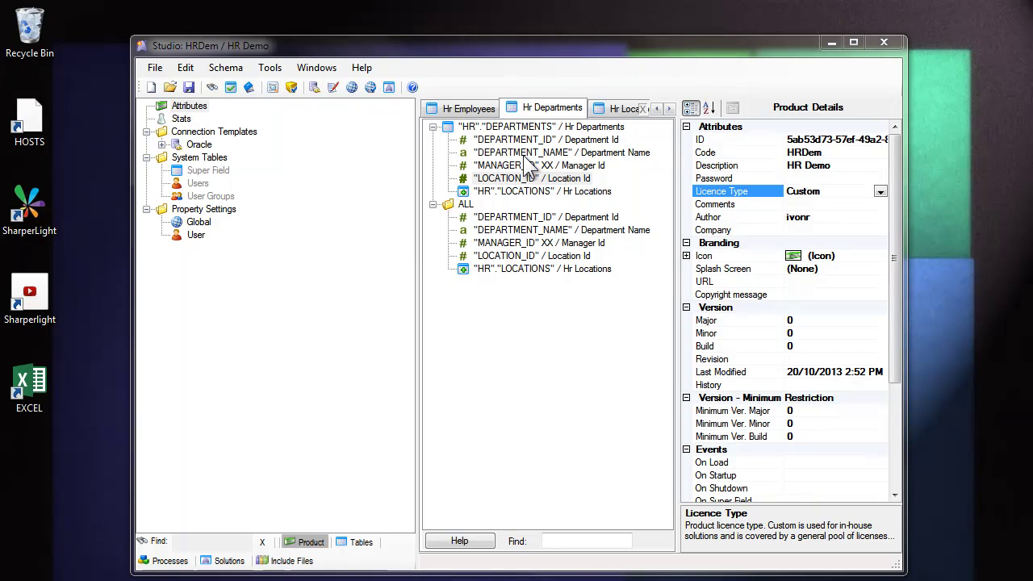
In the Dictionary, find and list the data model's constants, yielding 36 new keys
{"action": "left_click", "coordinate": [250, 89]}
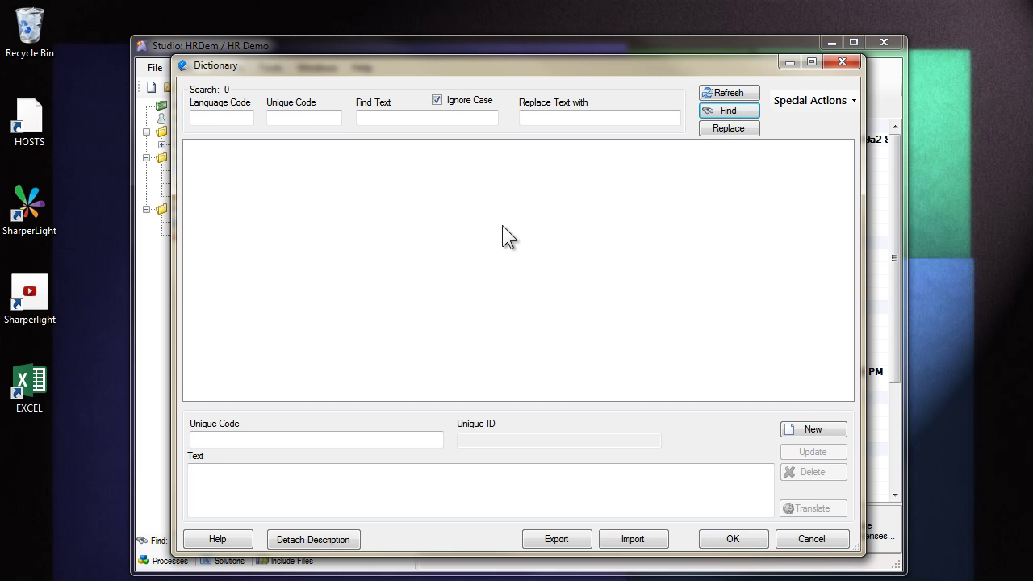
{"action": "left_click", "coordinate": [853, 101]}
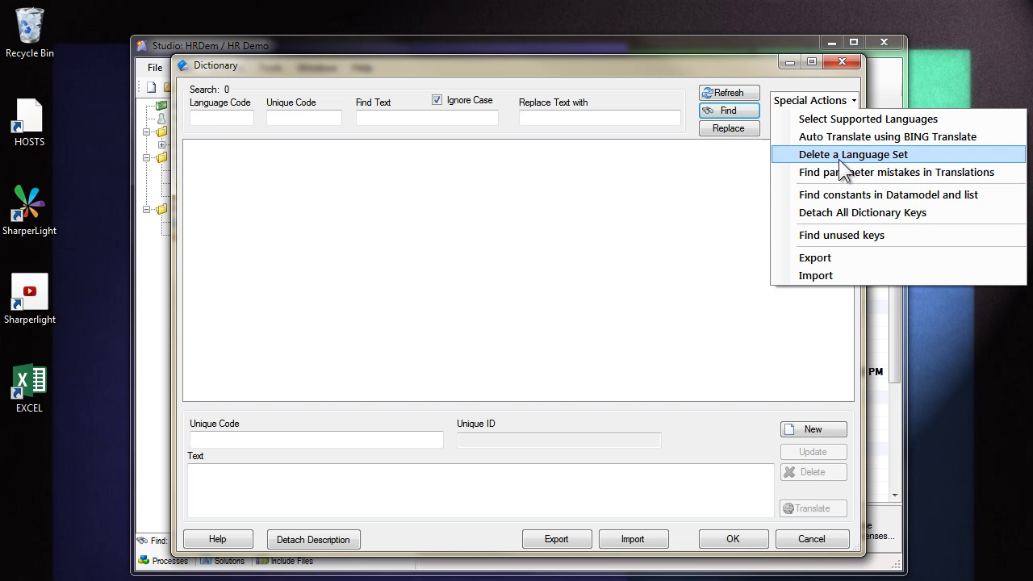
{"action": "left_click", "coordinate": [849, 196]}
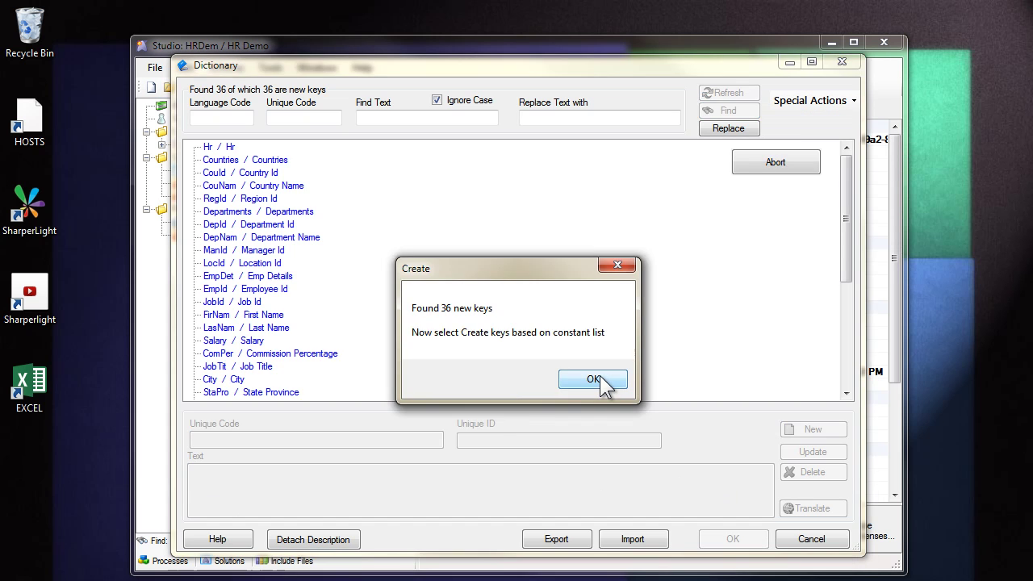
{"action": "left_click", "coordinate": [594, 379]}
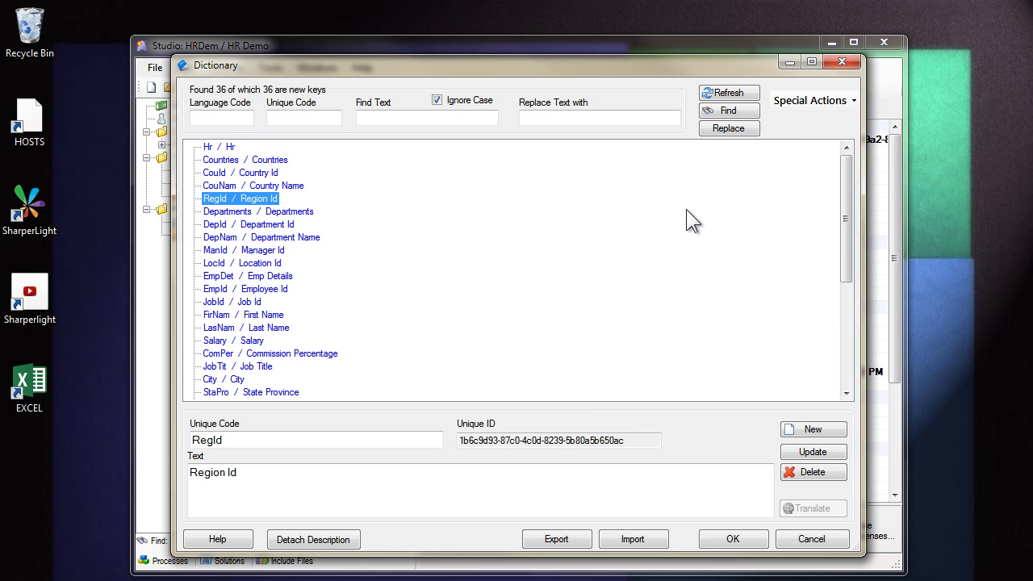
Create dictionary keys from the constant list, updating 61 descriptions
{"action": "left_click", "coordinate": [817, 103]}
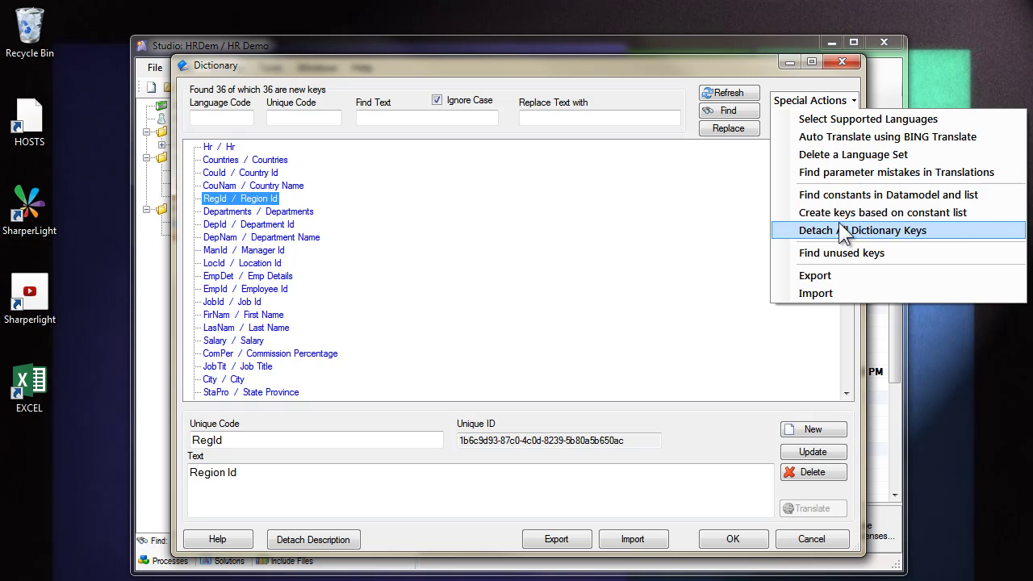
{"action": "left_click", "coordinate": [897, 213]}
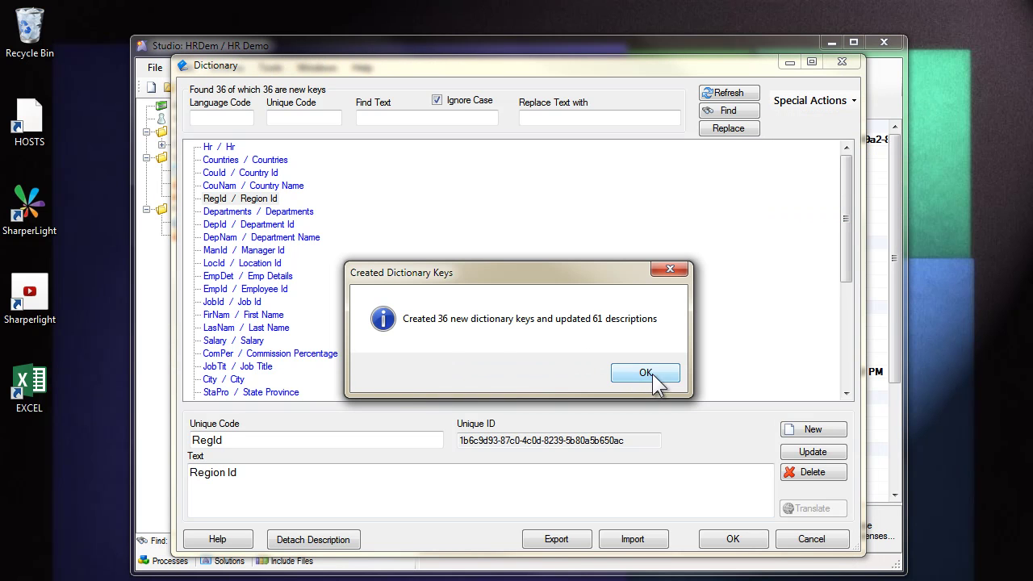
{"action": "left_click", "coordinate": [654, 376]}
Add Japanese to the dictionary's supported languages
{"action": "left_click", "coordinate": [846, 100]}
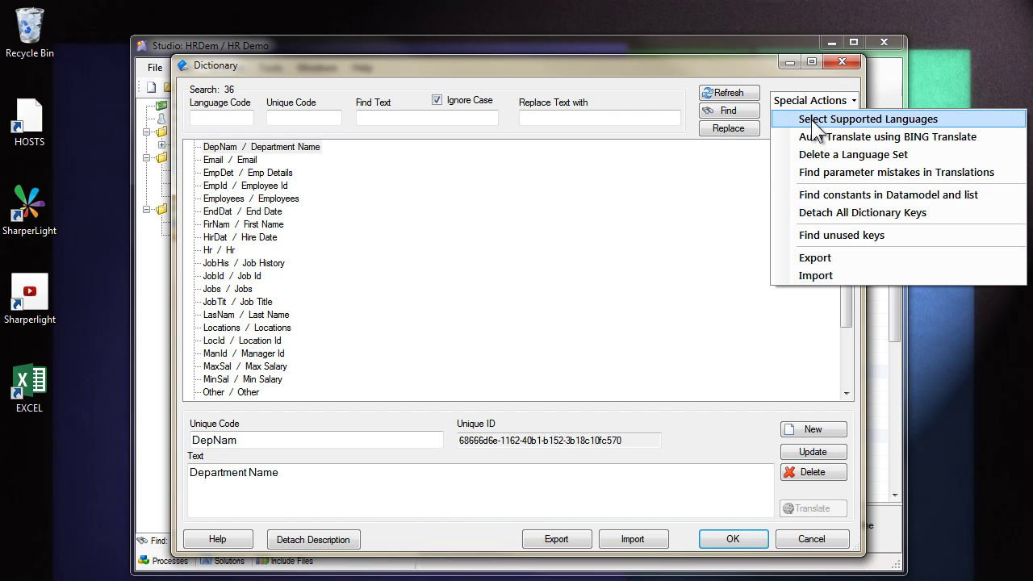
{"action": "left_click", "coordinate": [821, 123]}
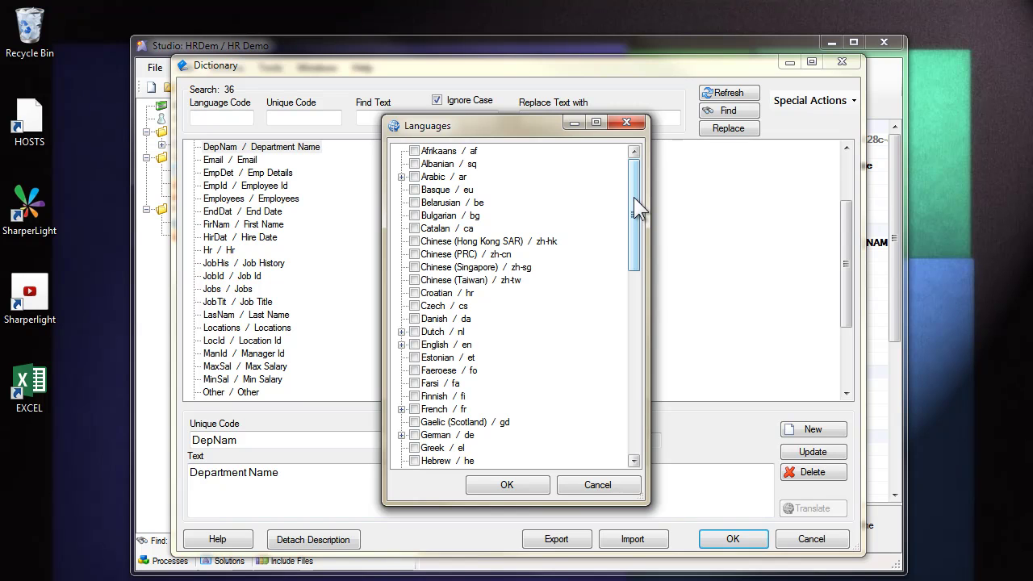
{"action": "left_click_drag", "start_coordinate": [634, 214], "coordinate": [631, 303]}
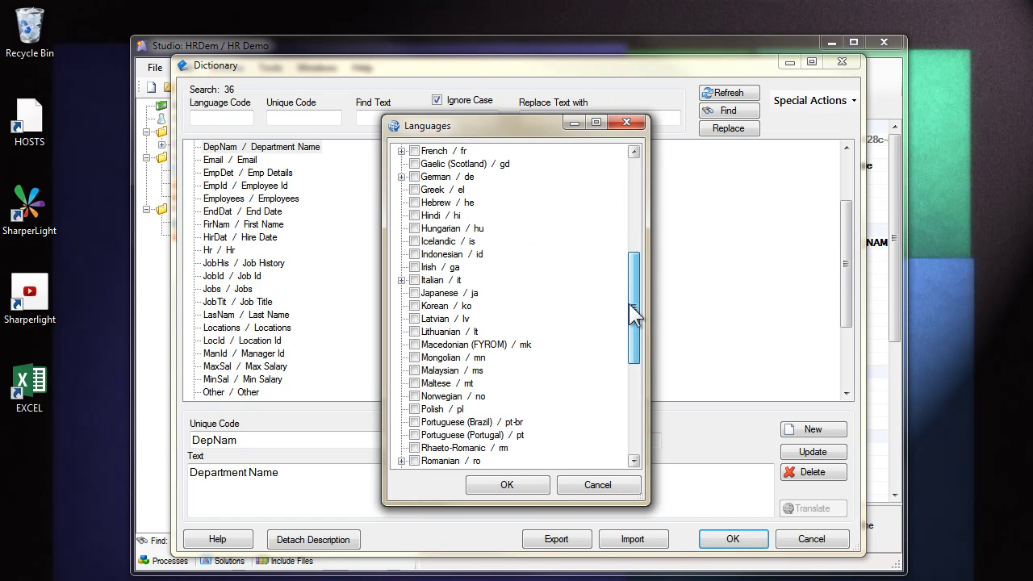
{"action": "left_click", "coordinate": [415, 293]}
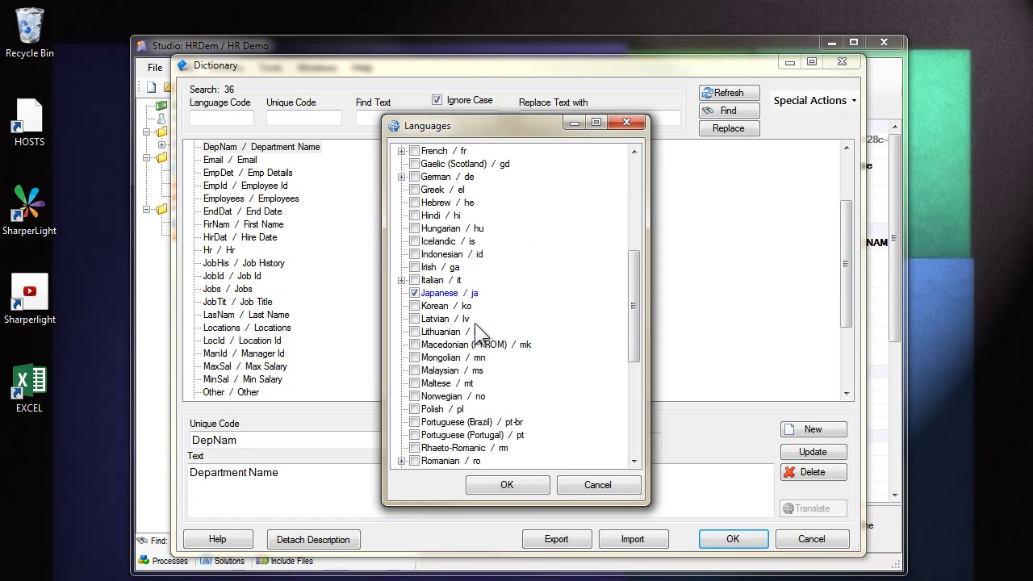
{"action": "left_click", "coordinate": [507, 481]}
Auto-translate the dictionary keys into Japanese with BING Translate
{"action": "left_click", "coordinate": [803, 103]}
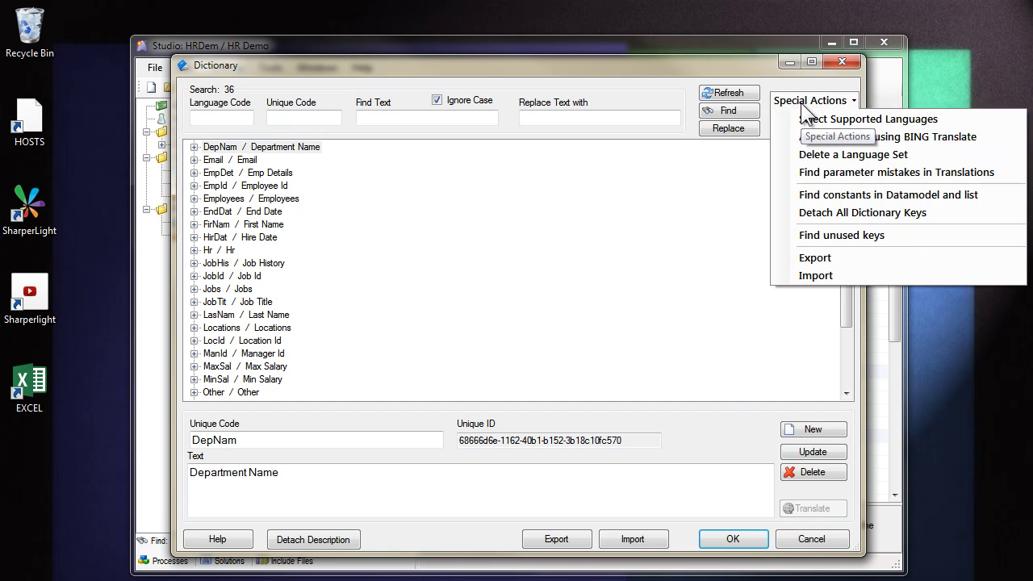
{"action": "left_click", "coordinate": [821, 149]}
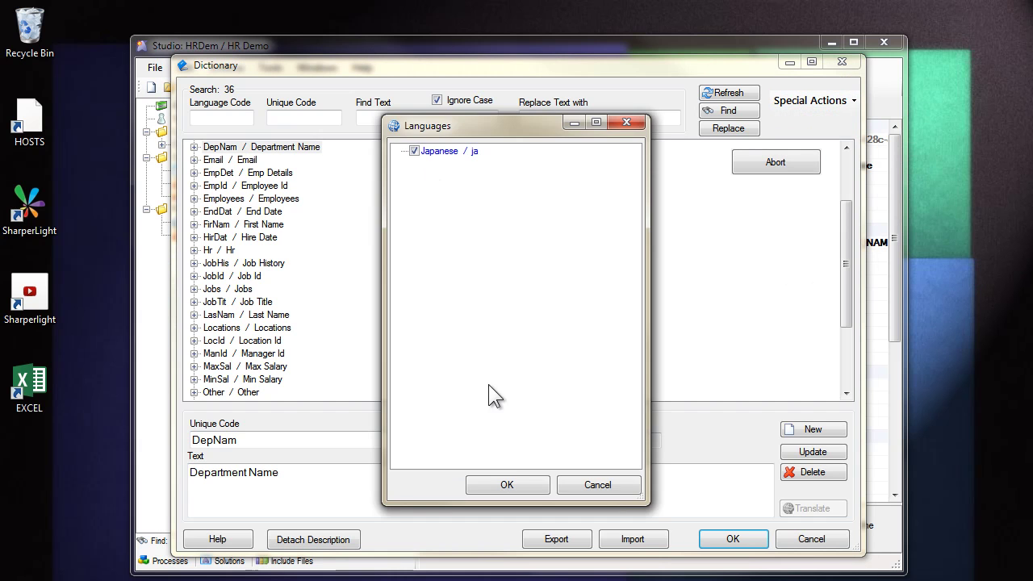
{"action": "left_click", "coordinate": [509, 483]}
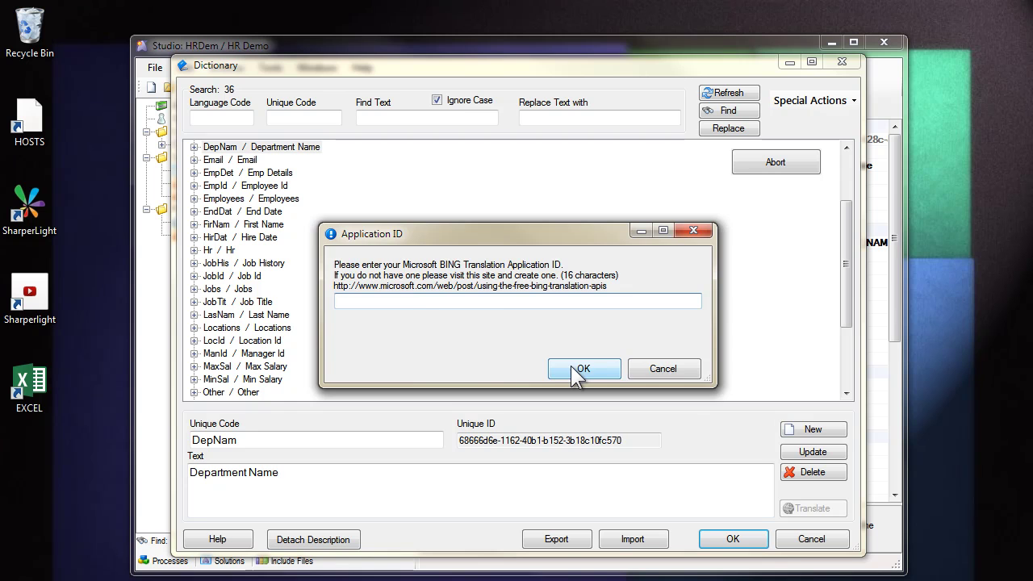
{"action": "left_click", "coordinate": [578, 373]}
{"action": "left_click", "coordinate": [468, 375]}
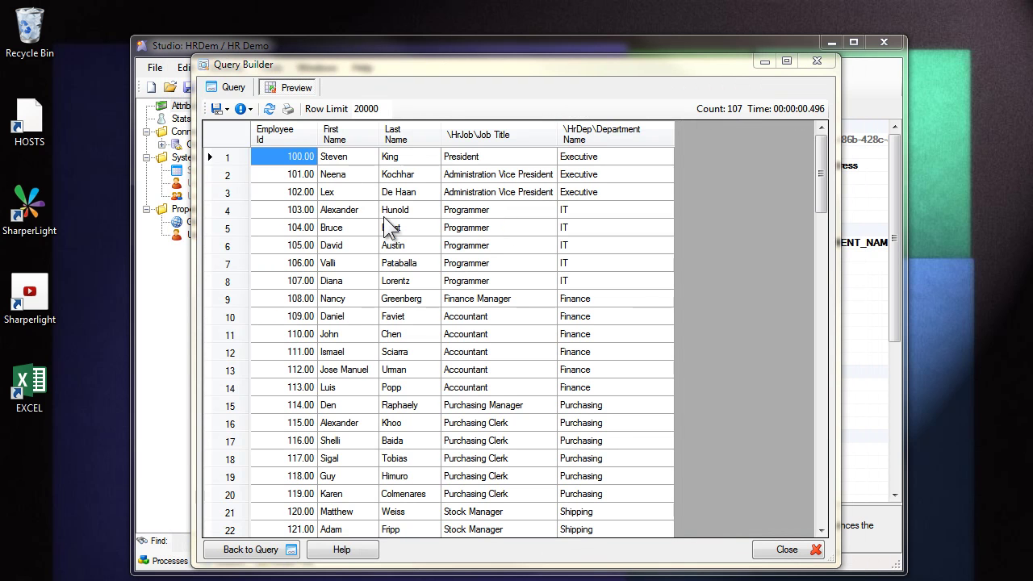
Show the employee query's Query Debug Info and scroll down to its XML section
{"action": "left_click", "coordinate": [338, 201]}
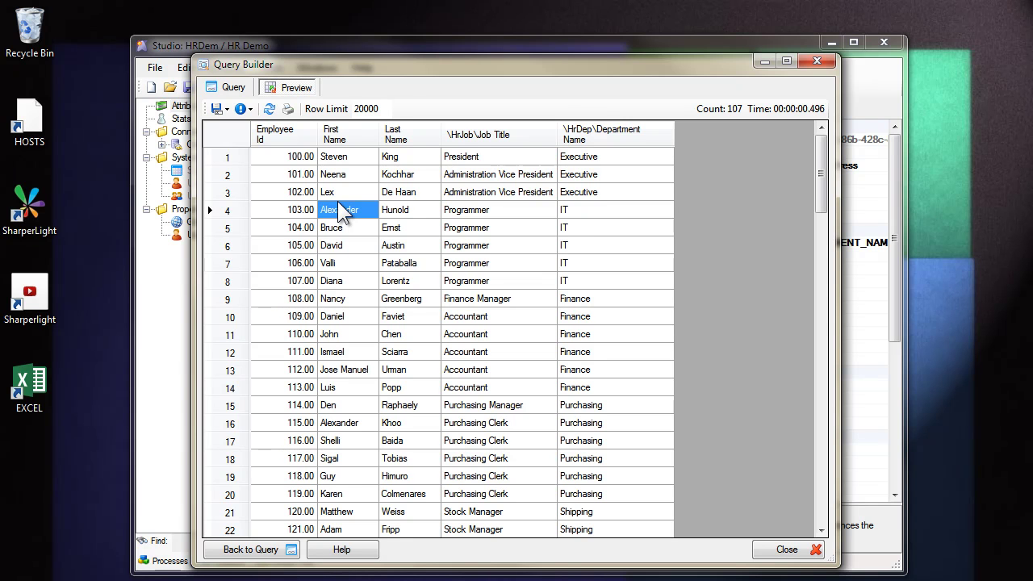
{"action": "left_click", "coordinate": [348, 193]}
{"action": "left_click", "coordinate": [249, 109]}
{"action": "left_click", "coordinate": [306, 144]}
{"action": "scroll", "coordinate": [328, 319], "scroll_direction": "down", "scroll_amount": 9}
{"action": "scroll", "coordinate": [328, 319], "scroll_direction": "down", "scroll_amount": 8}
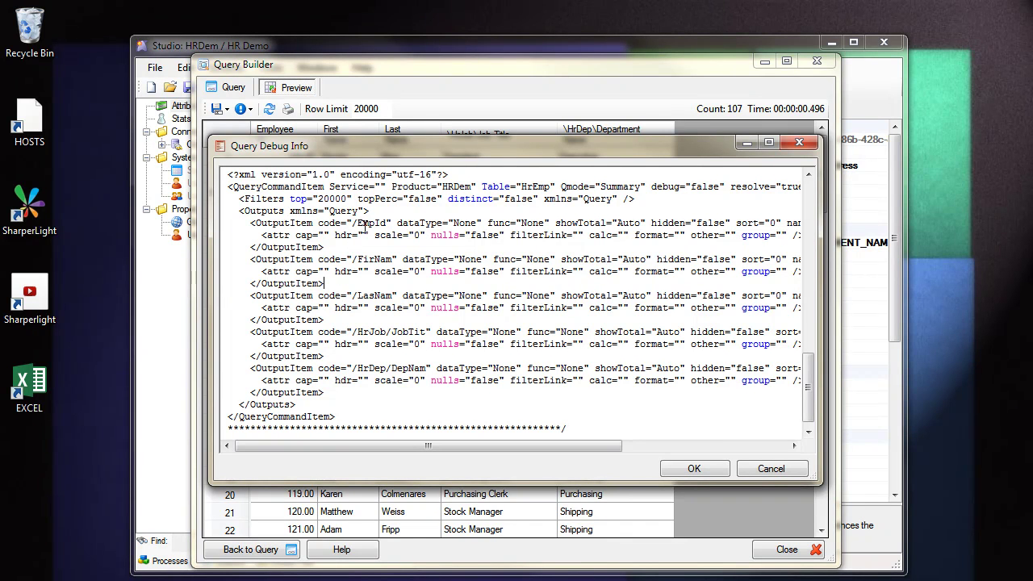
Highlight the EmpId output code in the debug XML
{"action": "left_click_drag", "start_coordinate": [363, 223], "coordinate": [385, 223]}
{"action": "left_click", "coordinate": [633, 235]}
{"action": "left_click_drag", "start_coordinate": [358, 223], "coordinate": [391, 223]}
{"action": "left_click", "coordinate": [214, 257]}
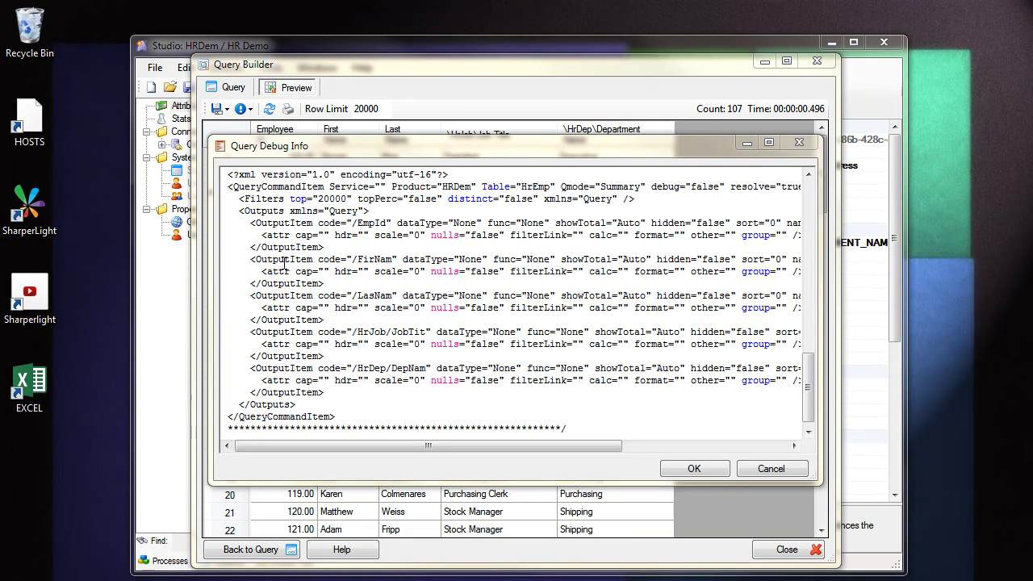